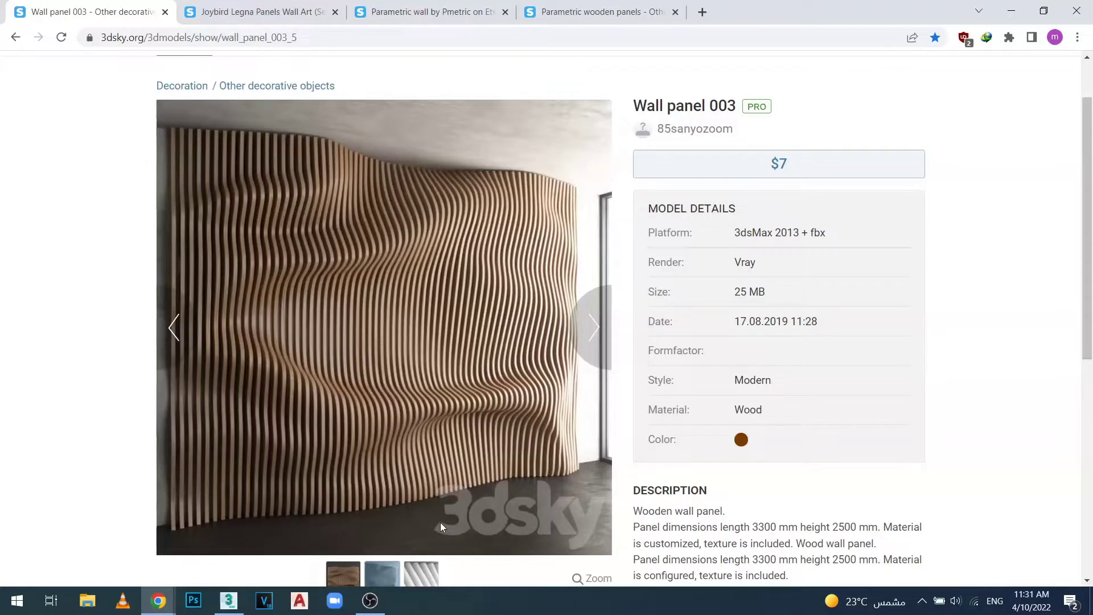
- Browse the Joybird Legna, Pmetric and wooden parametric panel references, then return to 3ds Max
left_click(263, 16)
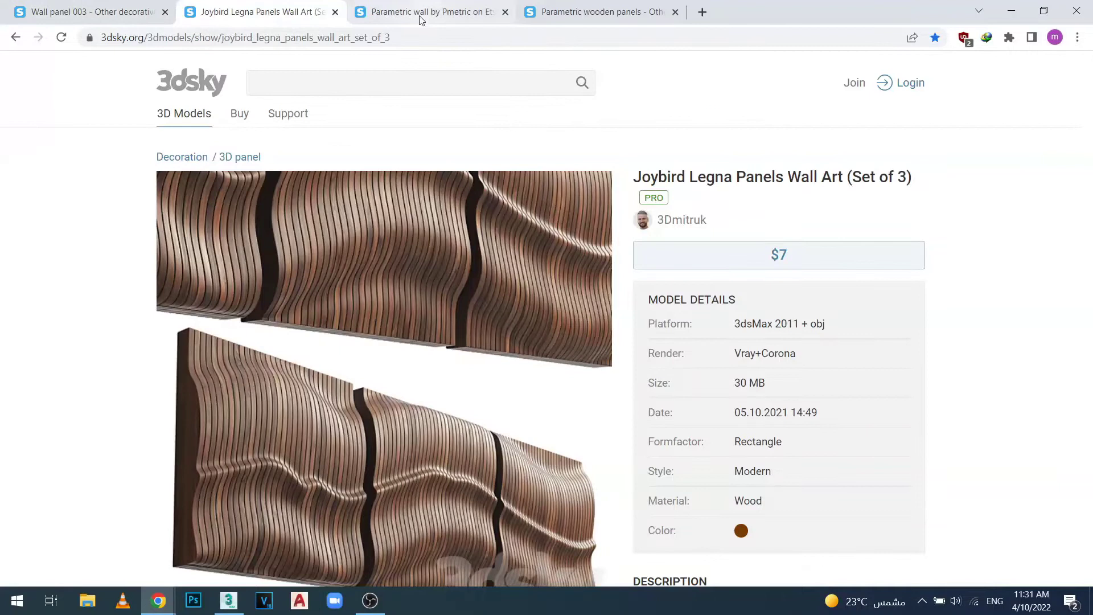
left_click(421, 18)
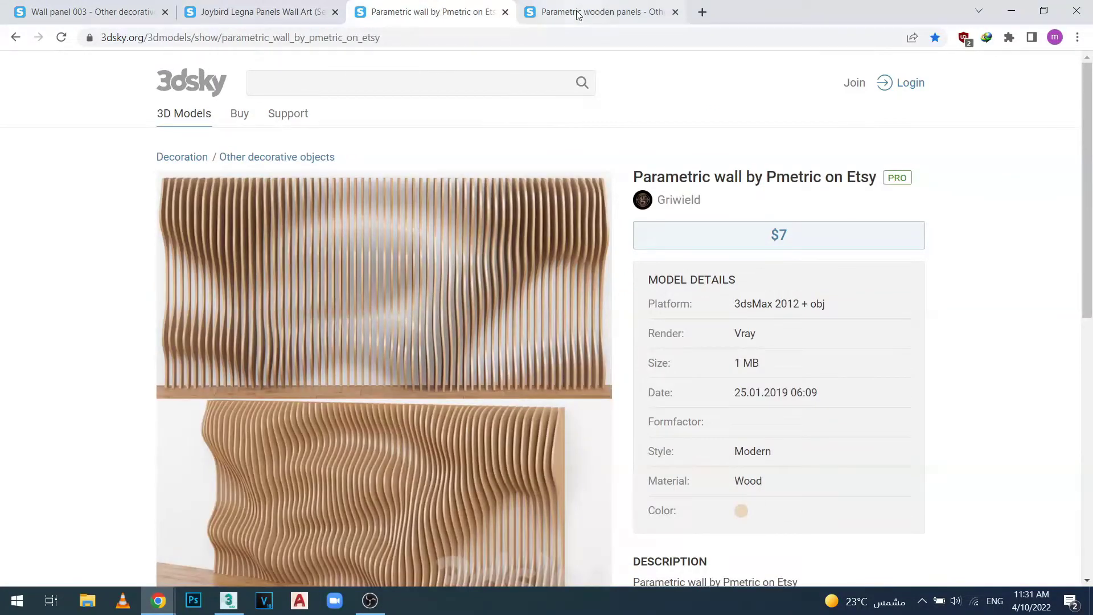
left_click(575, 12)
mouse_move(384, 327)
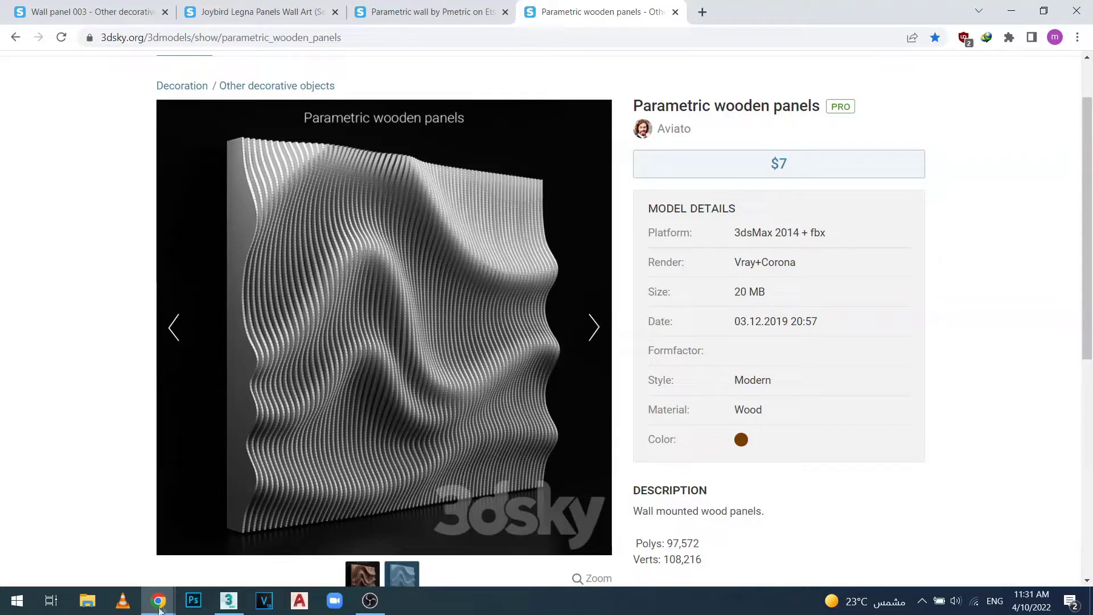
left_click(228, 601)
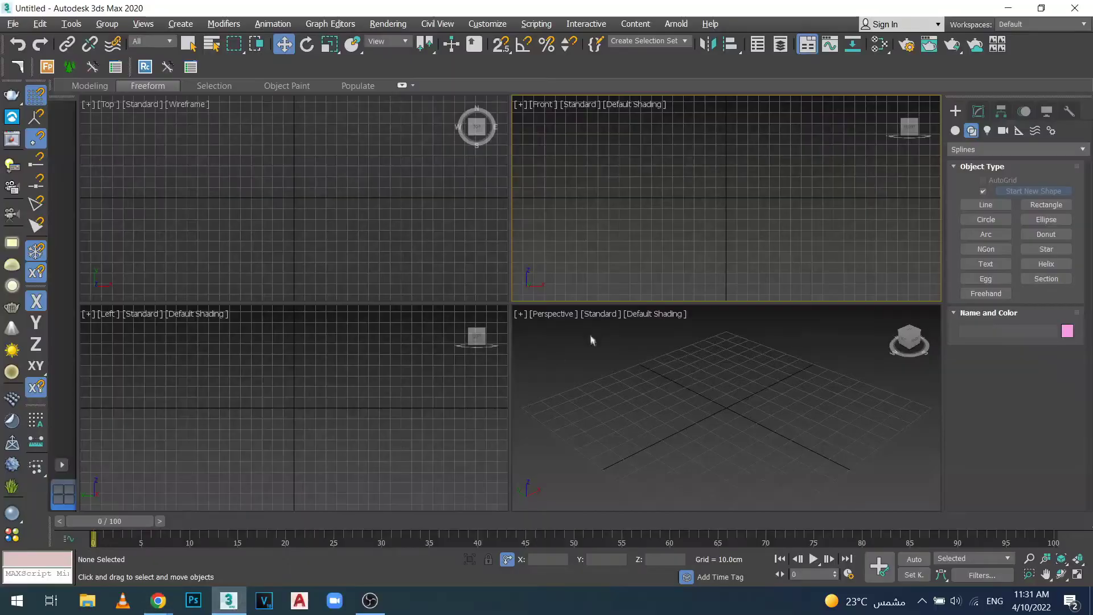
- Maximize the Perspective viewport and draw a standard Box primitive
left_click(654, 420)
key("alt+w")
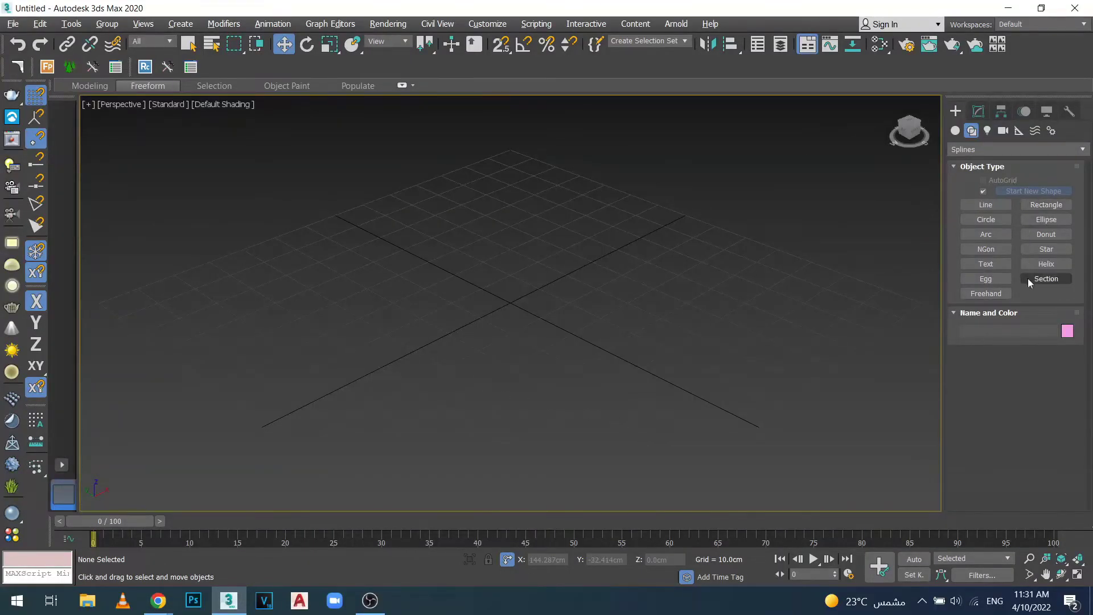
left_click(956, 130)
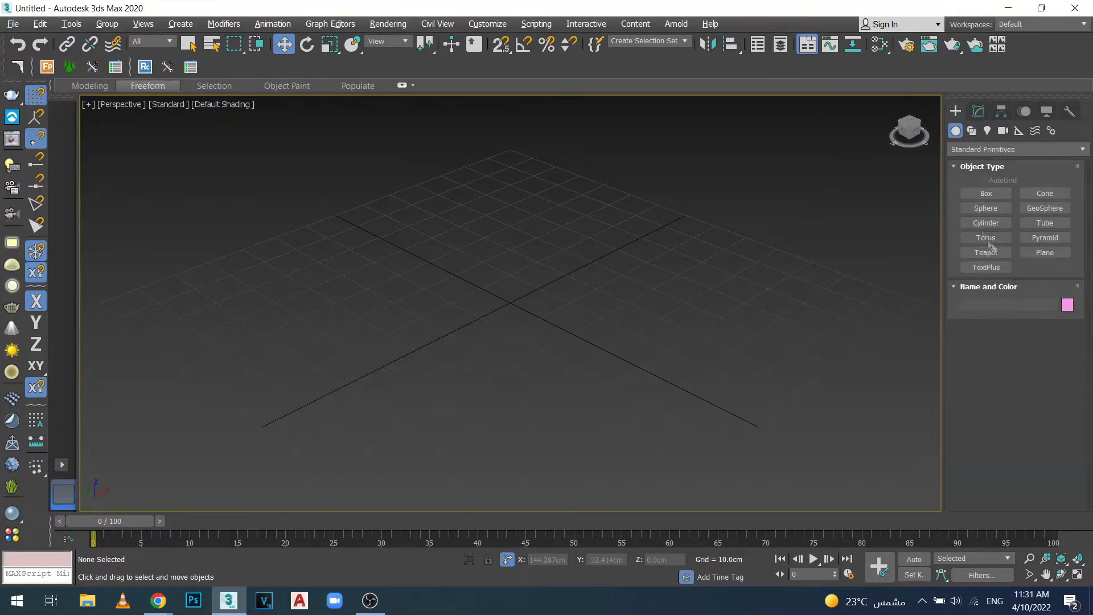
left_click(985, 192)
mouse_move(619, 262)
left_mouse_down()
mouse_move(347, 405)
mouse_move(292, 422)
left_mouse_up()
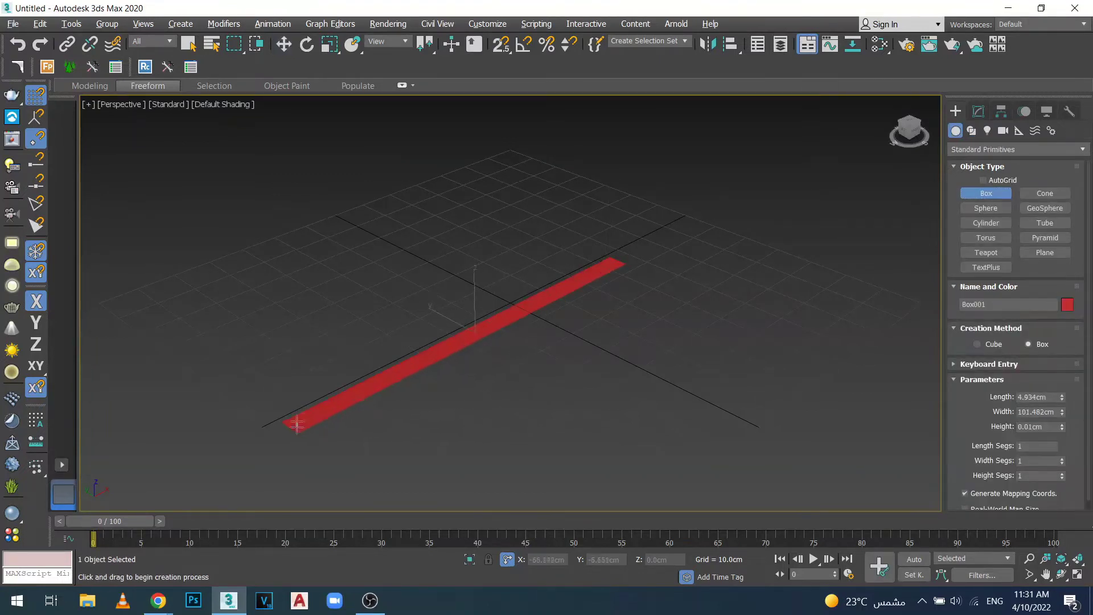
left_click(431, 294)
scroll(446, 332, "down", 3)
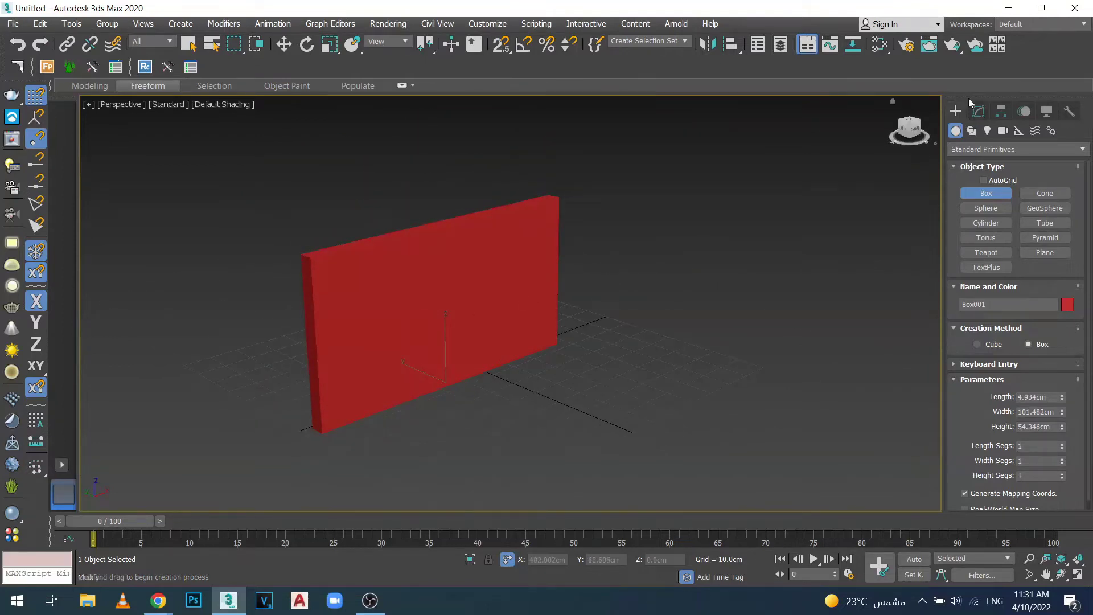
- Set the box to Length 10, Width 250 and Height 300 cm
left_click(978, 111)
double_click(1042, 293)
type("10")
key("Return")
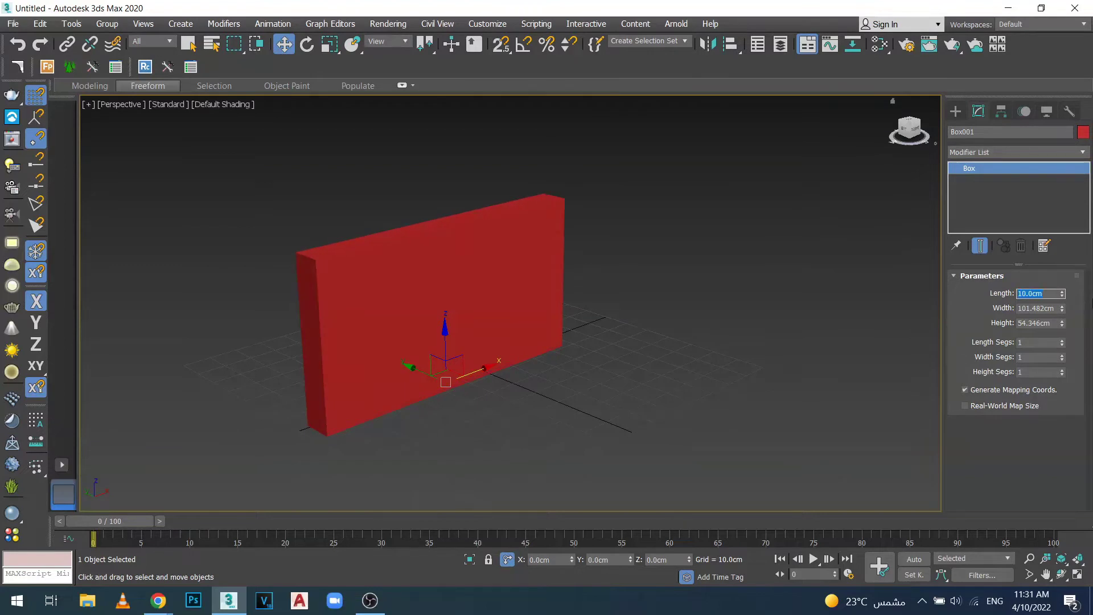
double_click(1045, 308)
type("250")
key("Return")
double_click(1050, 322)
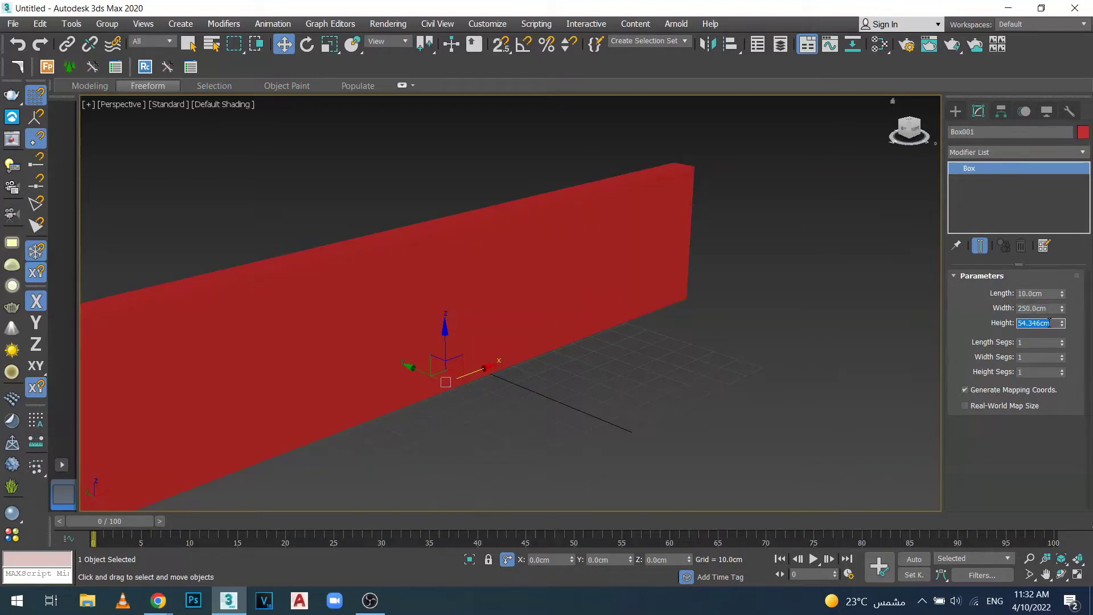
type("300")
key("Return")
- Correct the box height to 200 cm and re-centre the wall in view
middle_click_drag(452, 288, 468, 317, "alt")
scroll(468, 317, "down", 5)
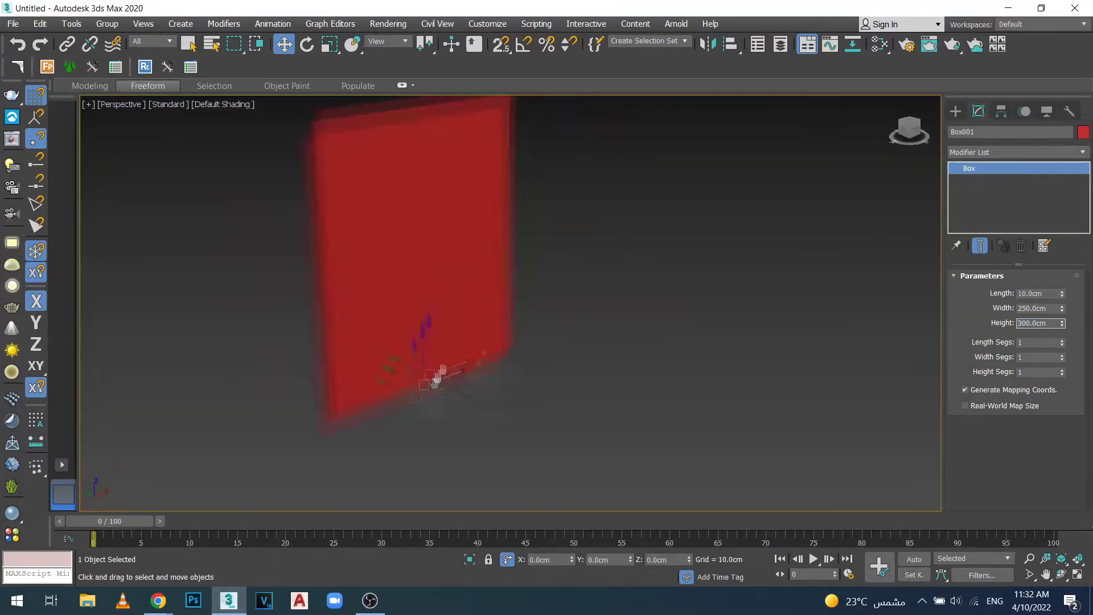
double_click(1030, 323)
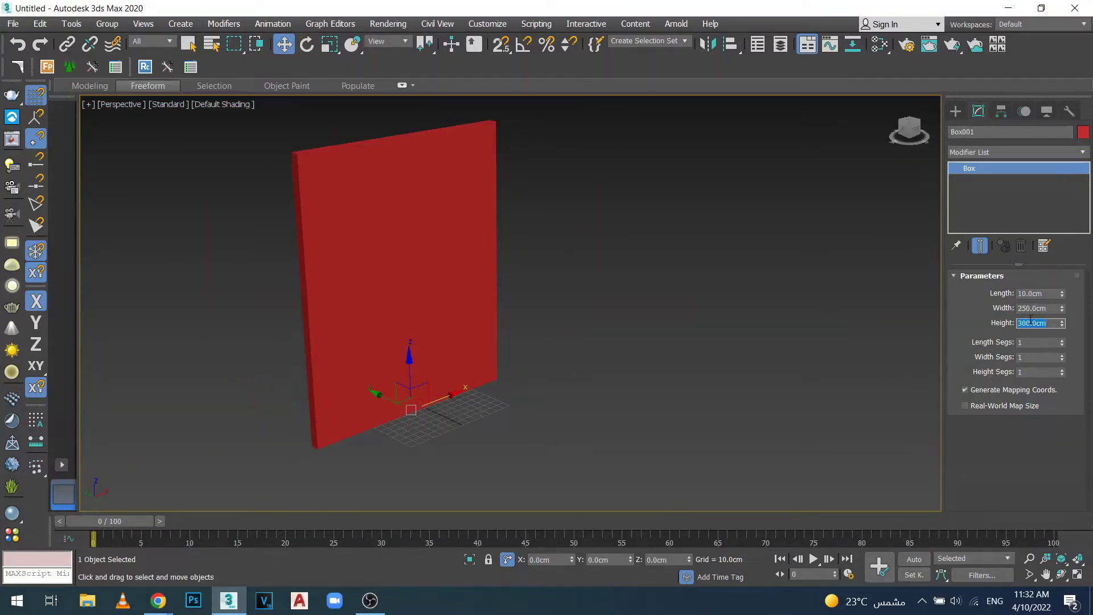
type("200")
key("Return")
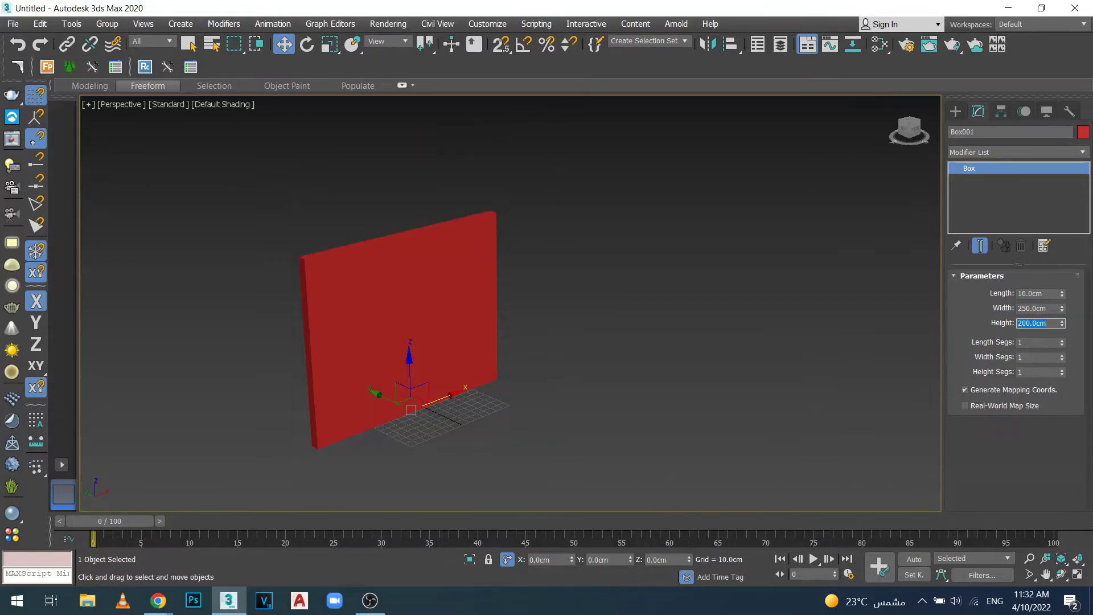
scroll(450, 373, "down", 3)
scroll(442, 374, "up", 4)
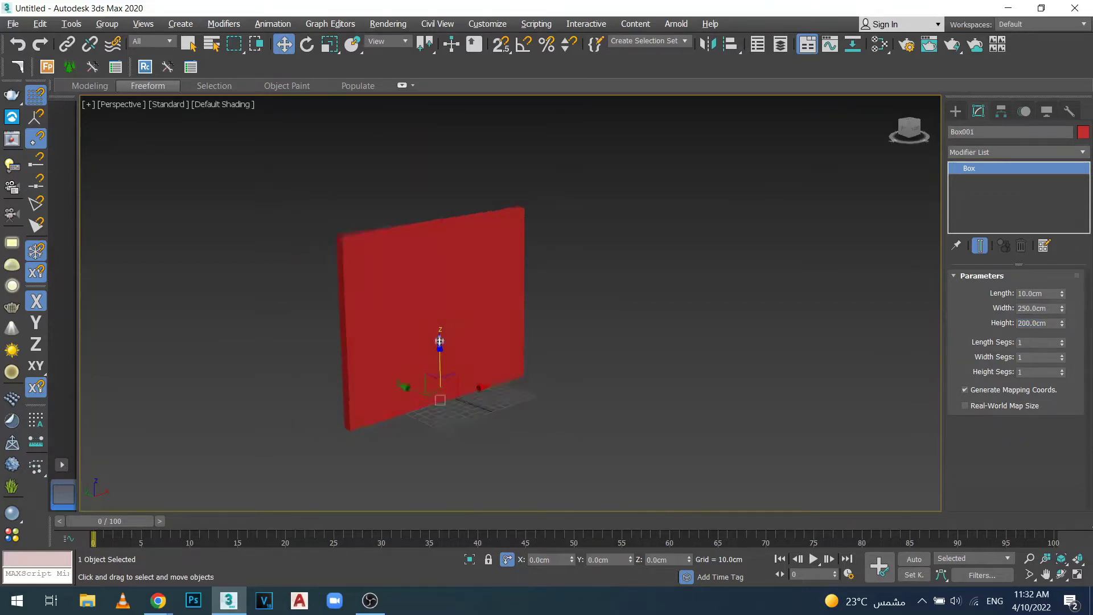
scroll(439, 328, "up", 1)
scroll(439, 325, "up", 4)
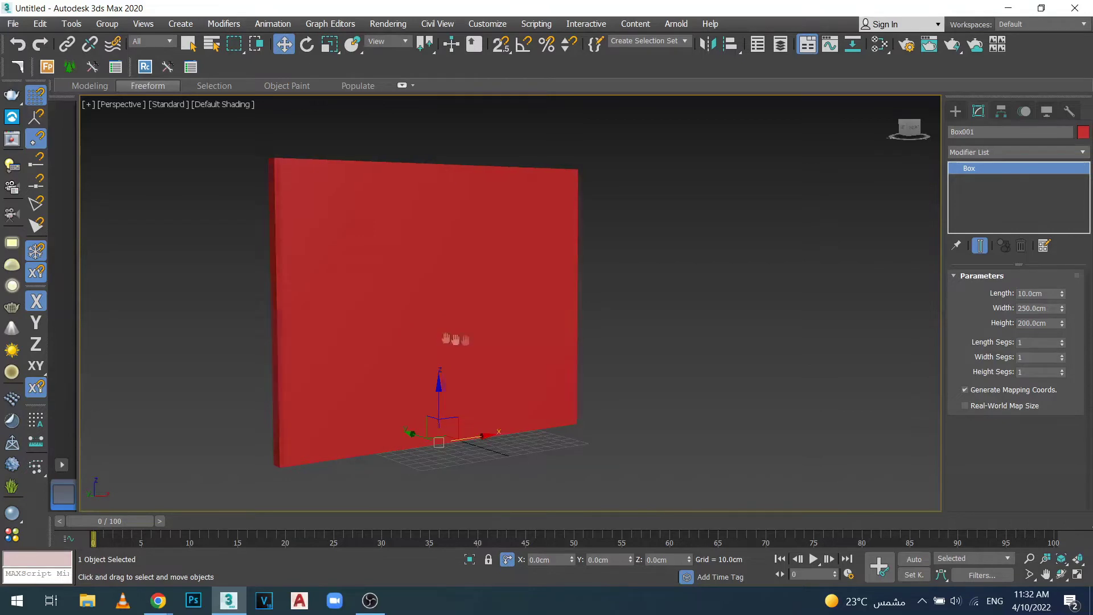
middle_click_drag(455, 339, 509, 340)
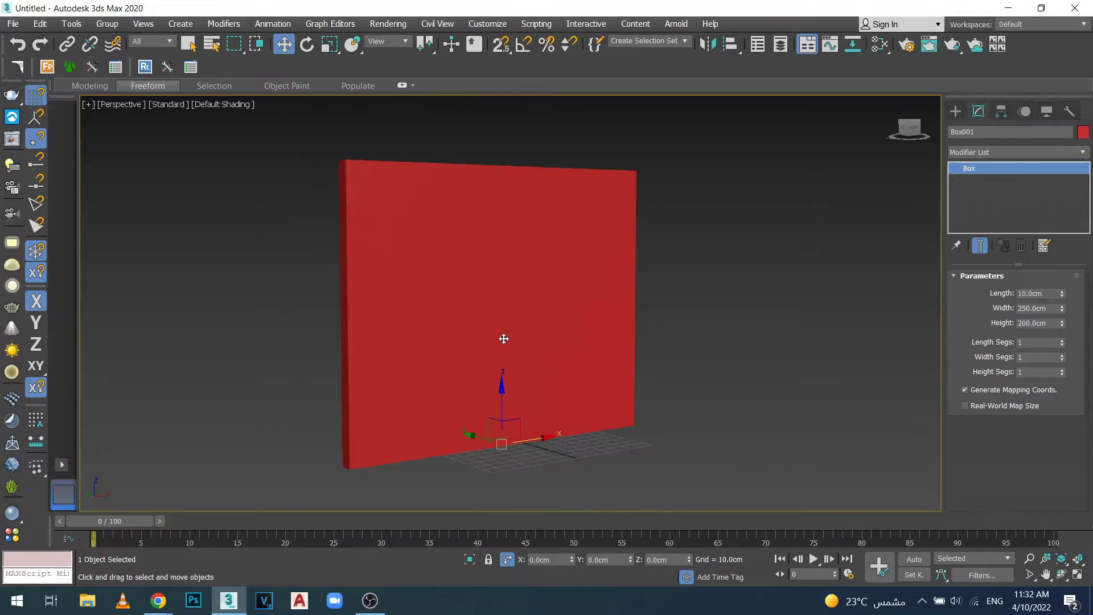
- In Left view with grid hidden, snap-draw a rectangle over the wall's side profile
key("l")
key("g")
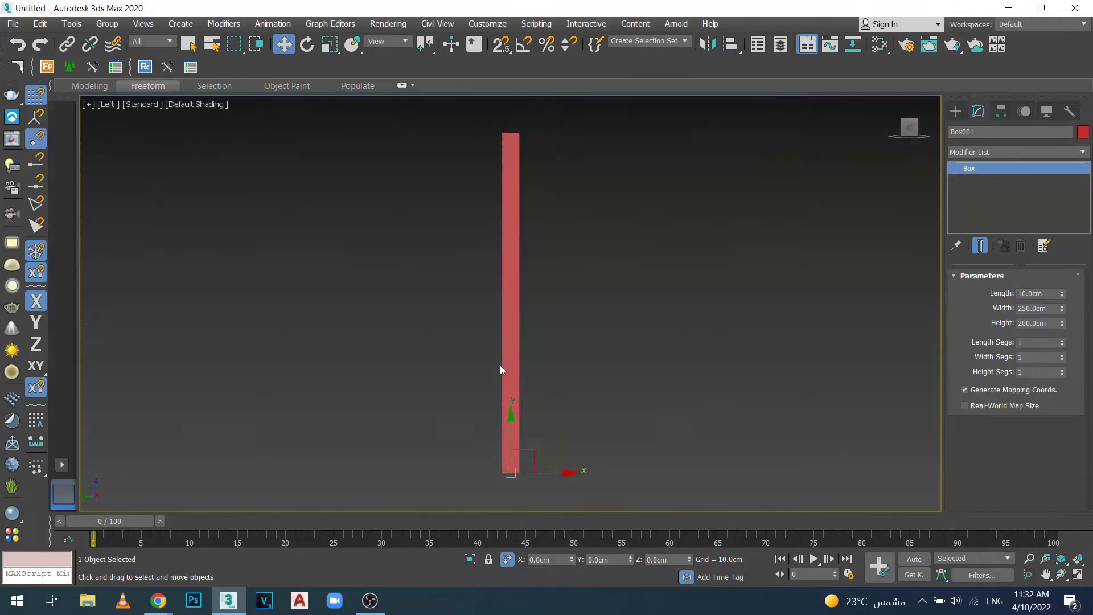
left_click(955, 111)
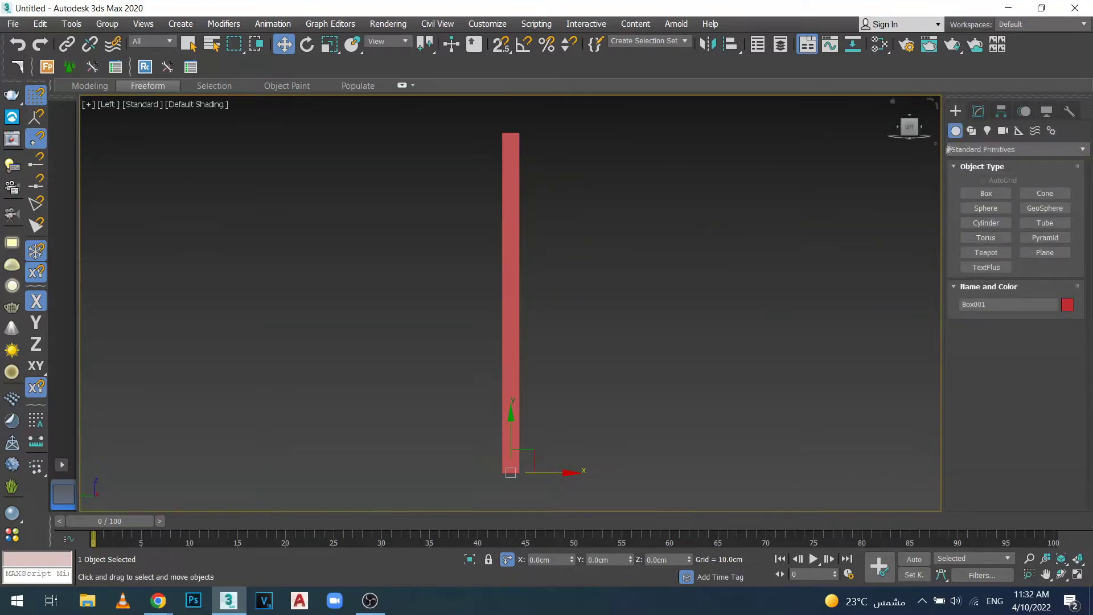
left_click(971, 131)
left_click(1046, 205)
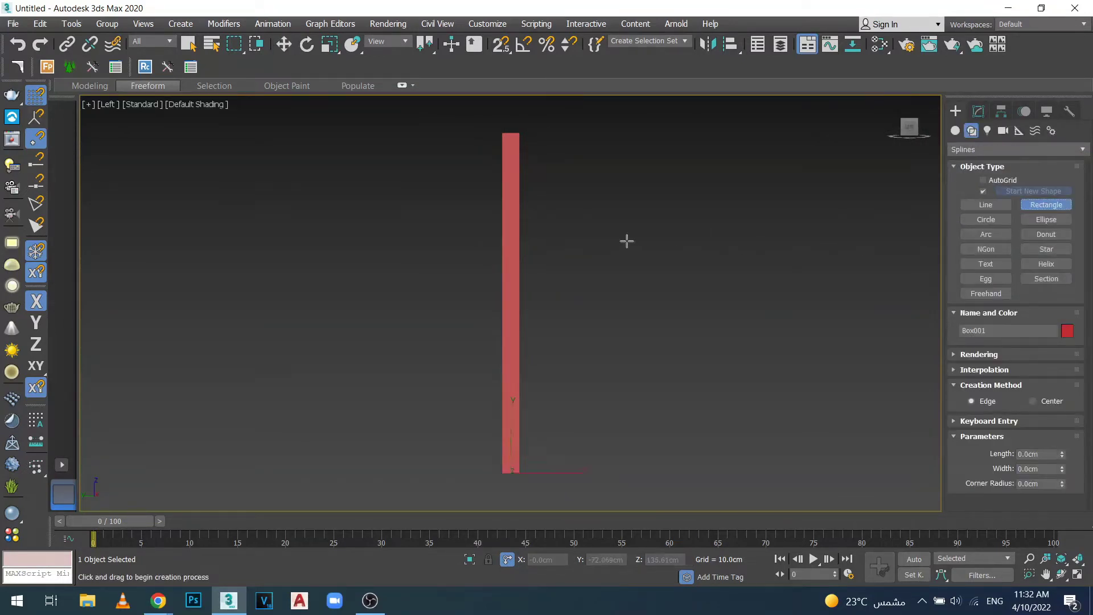
middle_click_drag(624, 239, 549, 253)
key("s")
left_click_drag(425, 147, 442, 486)
- Set the rectangle width to 25 cm and snap it flush against the wall's face
key("w")
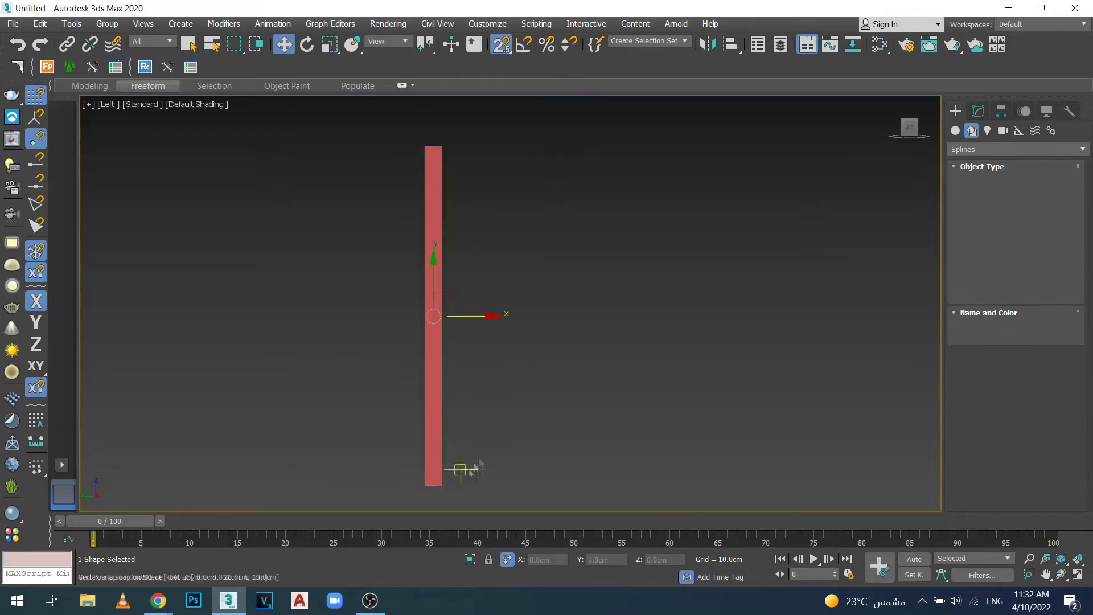
key("s")
key("s")
left_click_drag(424, 484, 441, 486)
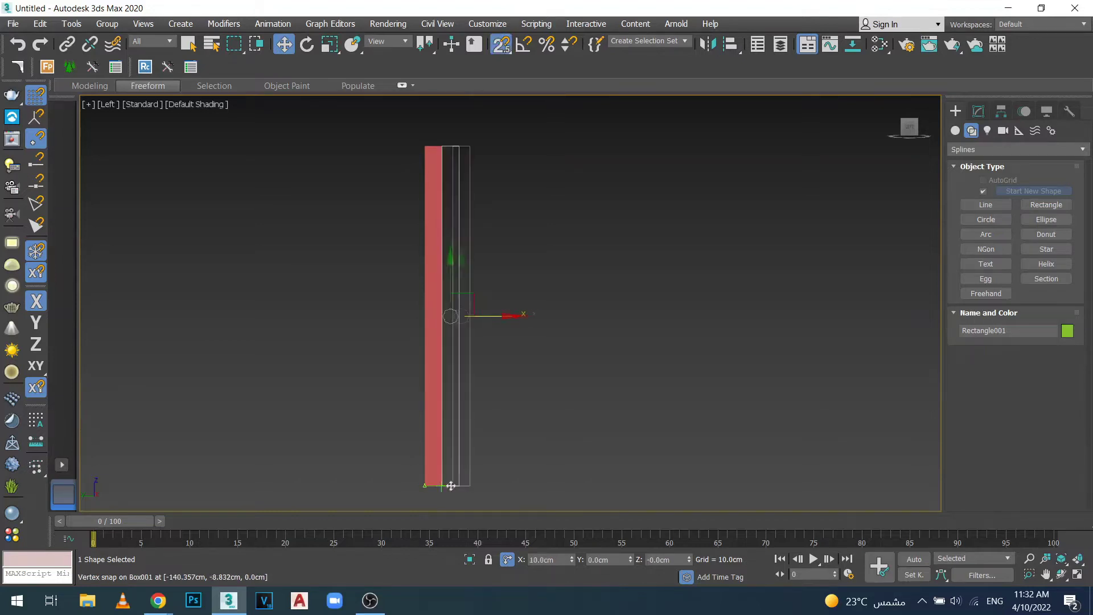
left_click(978, 111)
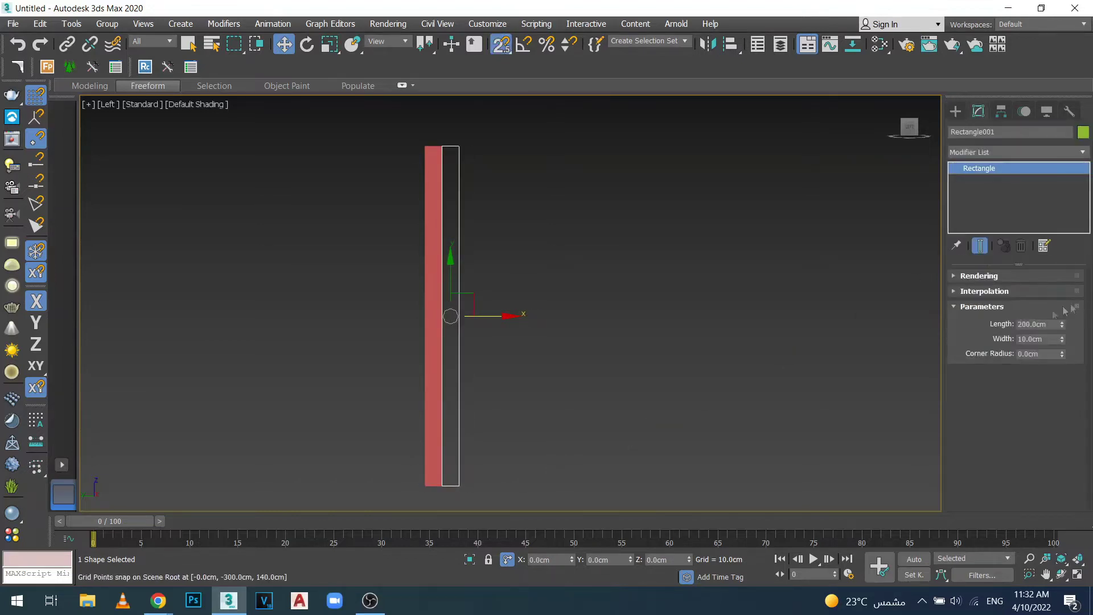
double_click(1052, 340)
type("25")
key("Return")
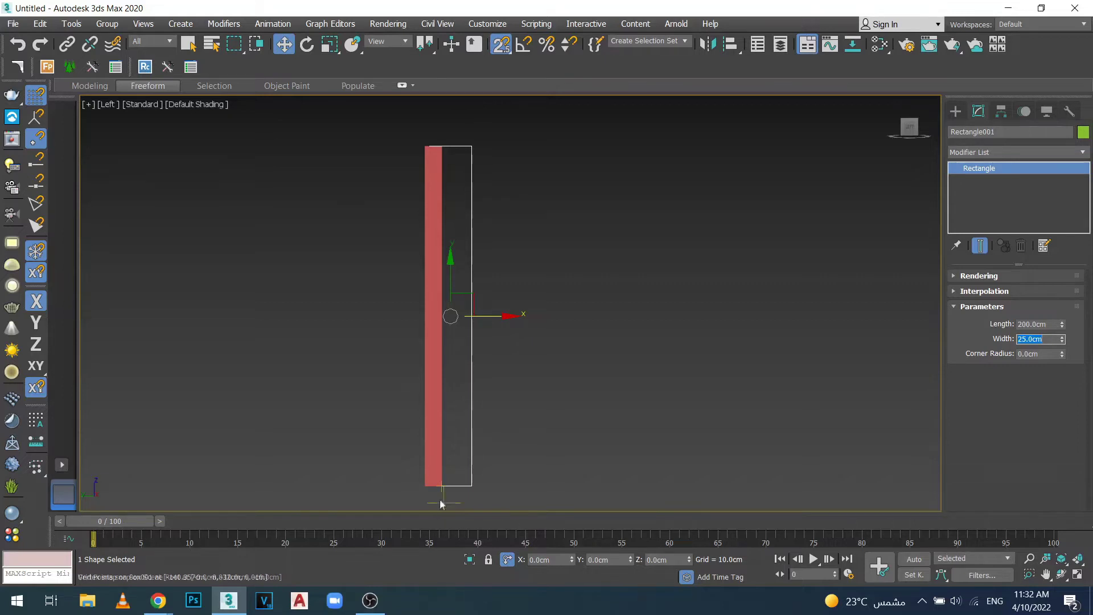
left_click_drag(493, 312, 514, 311)
left_click_drag(490, 485, 449, 487)
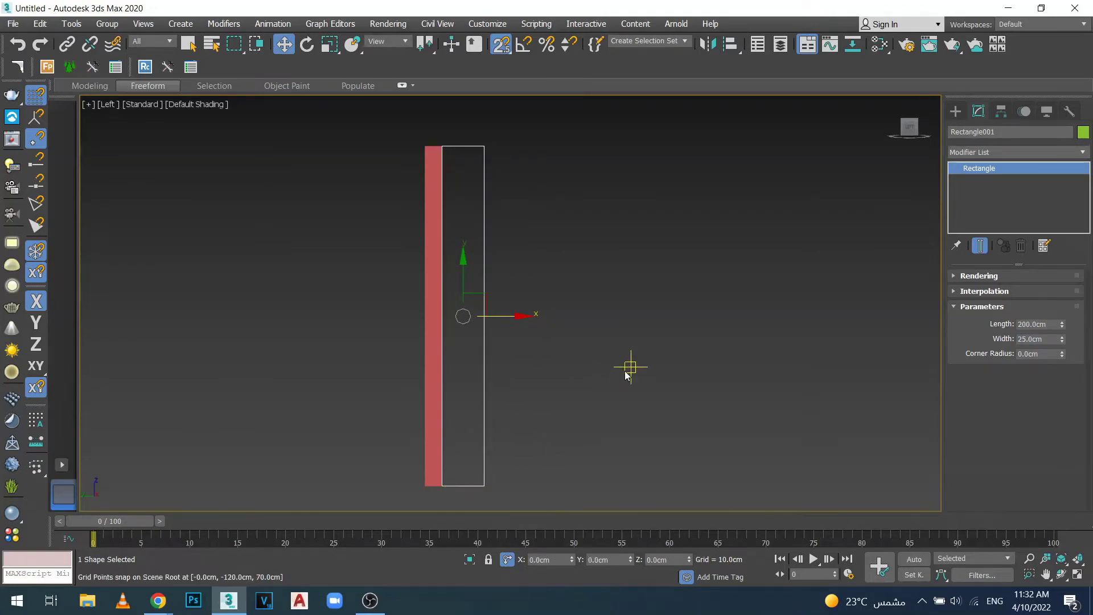
- In Front view, align the rectangle to the wall's left edge, then return to Left view
key("f")
key("z")
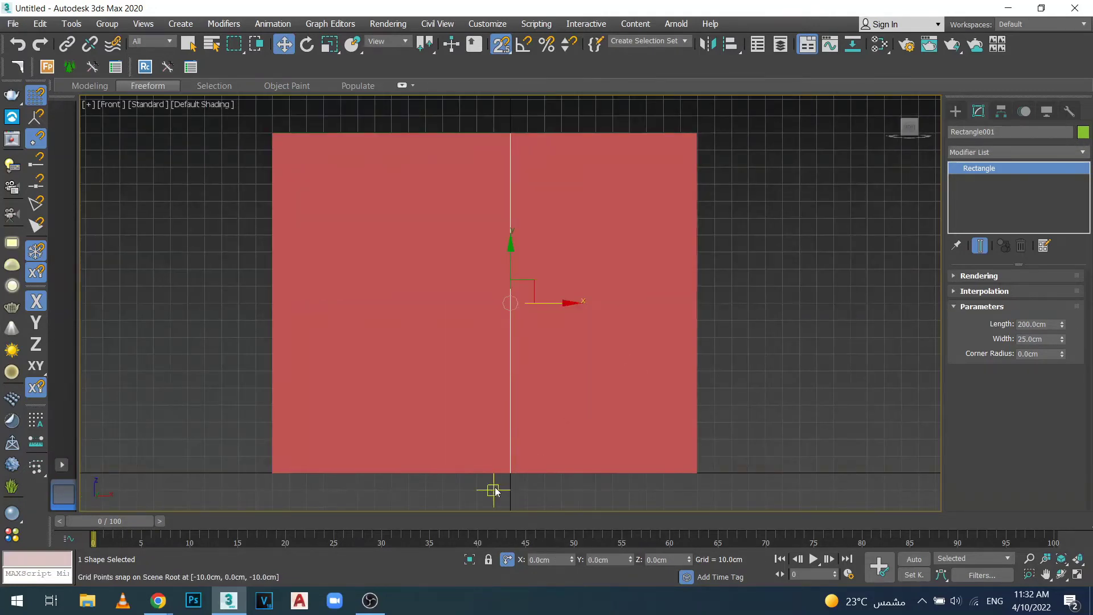
middle_click_drag(501, 488, 580, 429)
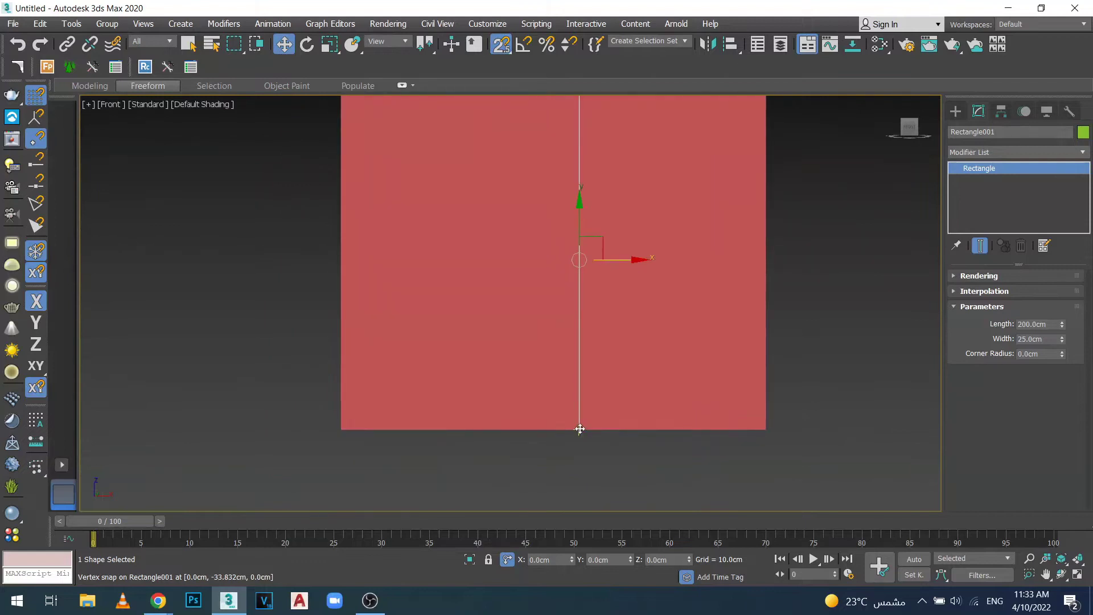
left_click_drag(580, 429, 341, 429)
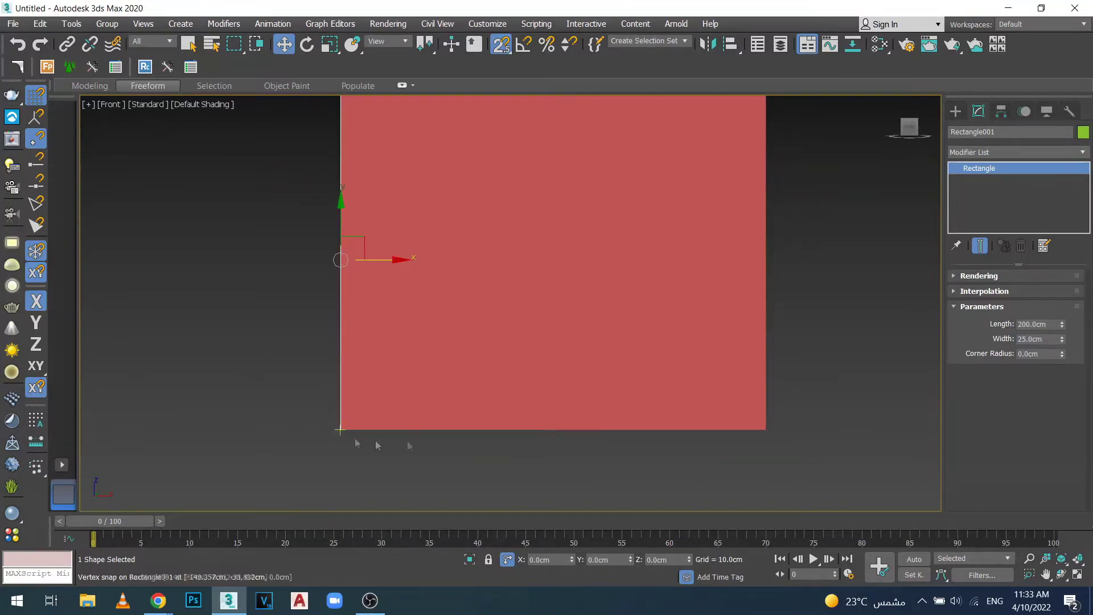
scroll(478, 431, "down", 3)
middle_click_drag(481, 431, 544, 459, "alt")
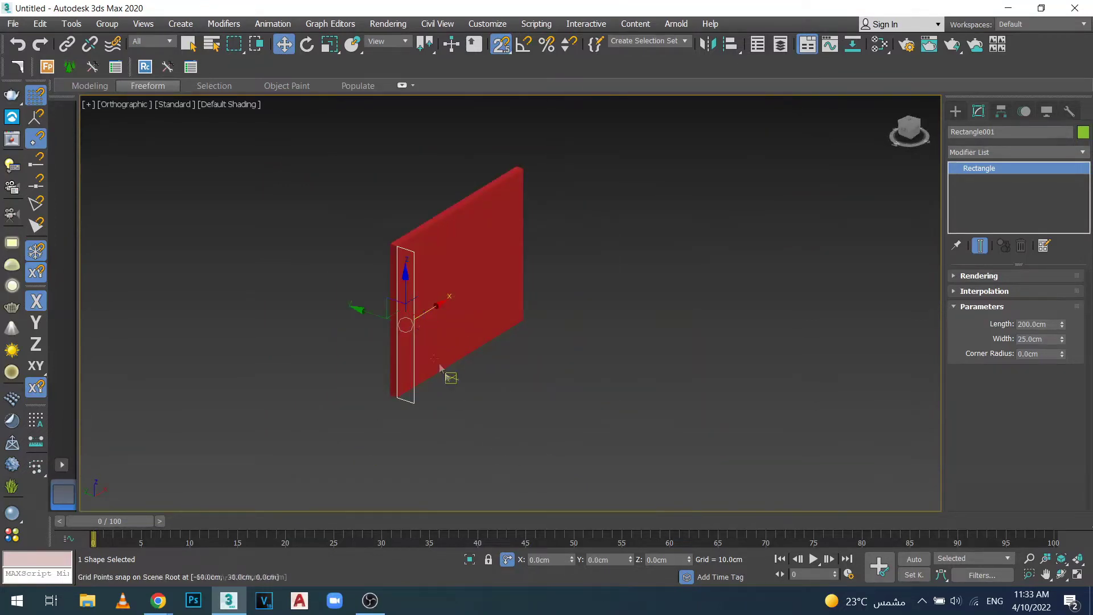
scroll(446, 373, "up", 3)
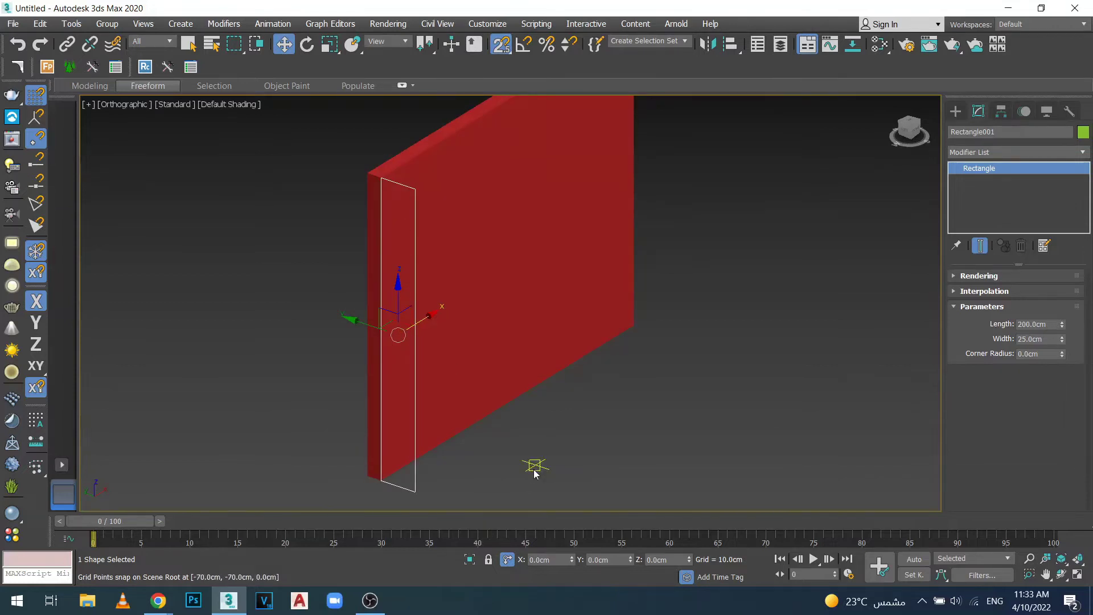
key("s")
key("l")
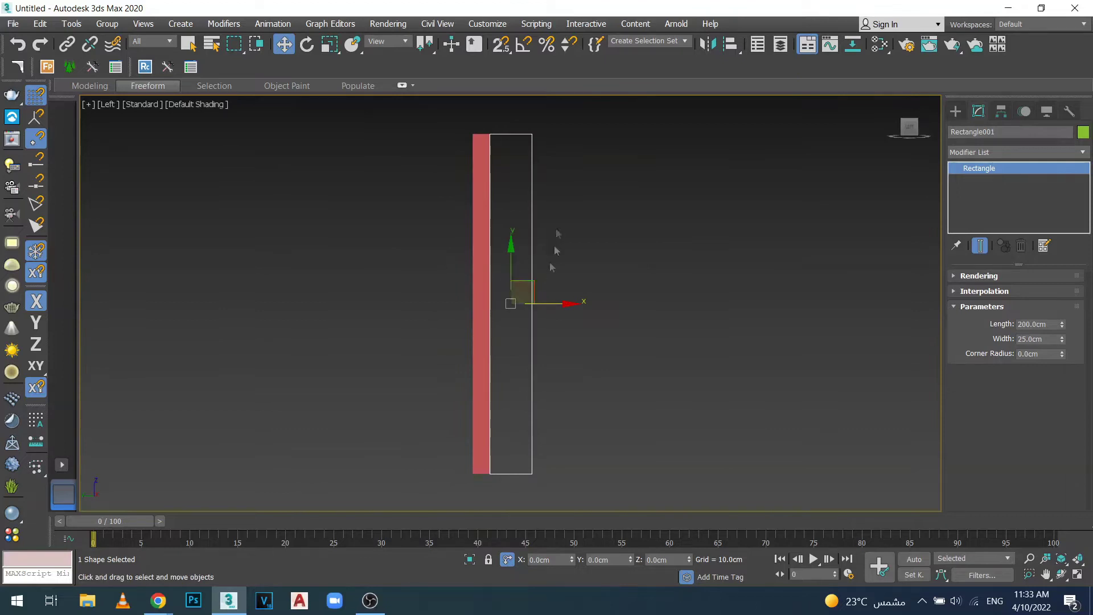
- Convert the rectangle to an editable spline and select its right segment
right_click(529, 261)
mouse_move(554, 411)
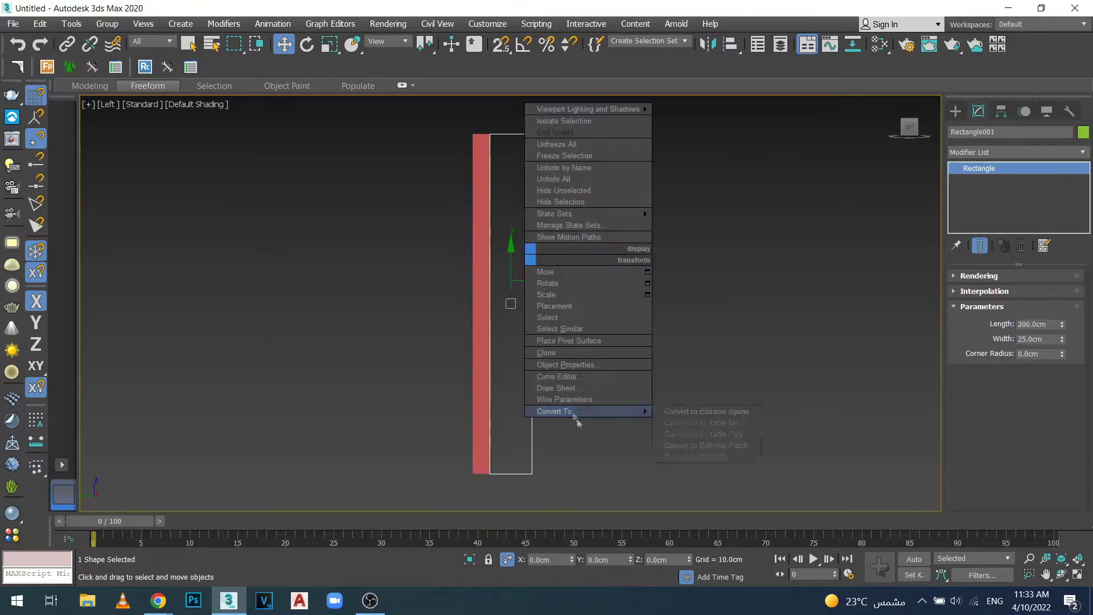
left_click(719, 411)
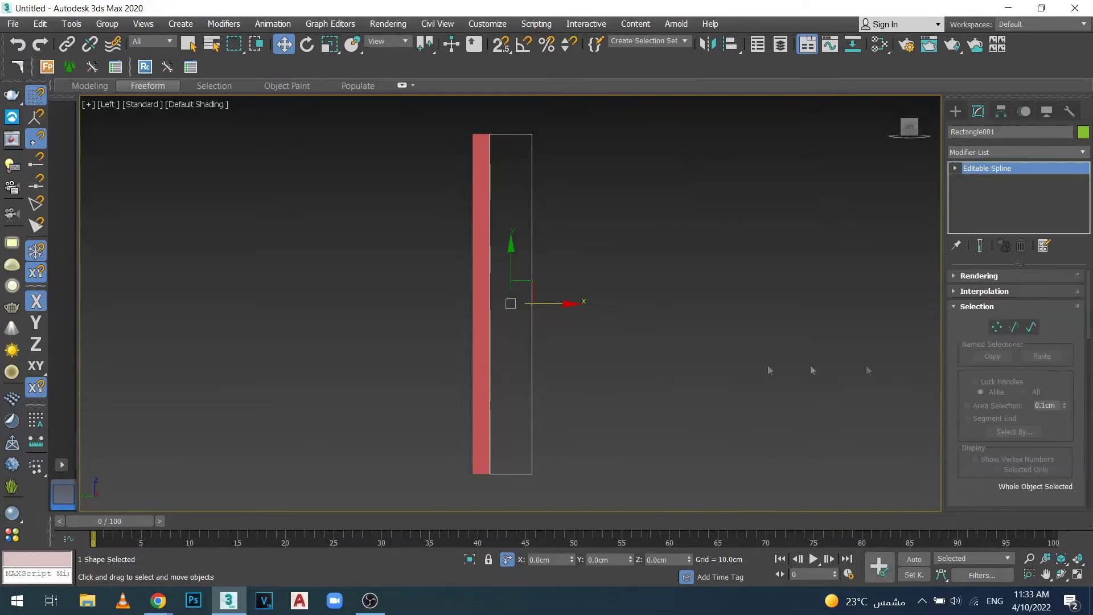
left_click(1014, 326)
left_click(531, 254)
middle_click_drag(532, 253, 479, 268)
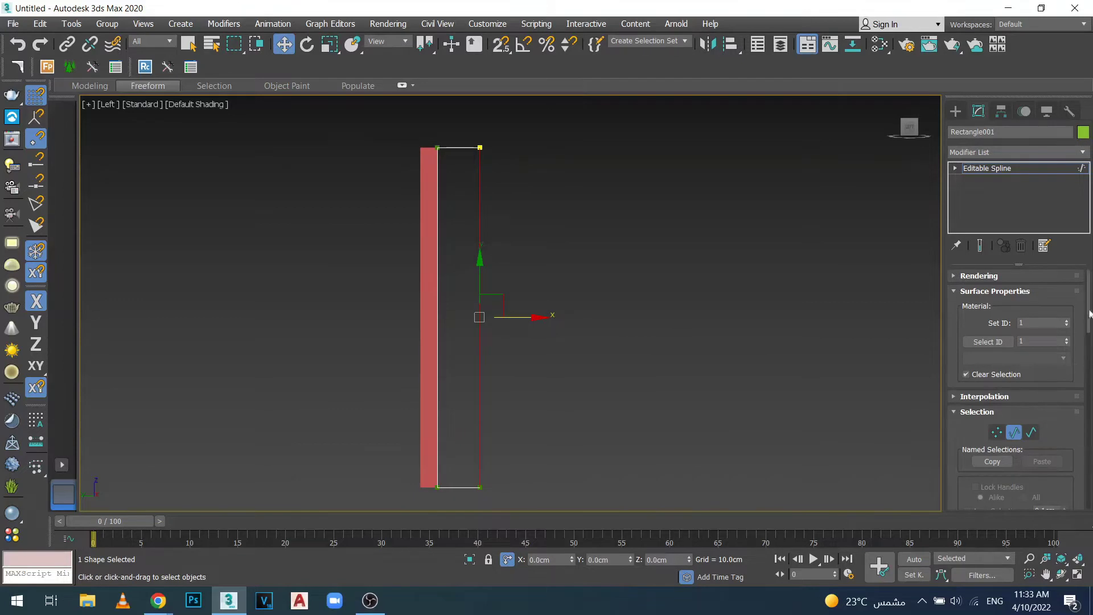
left_click_drag(1087, 305, 1087, 484)
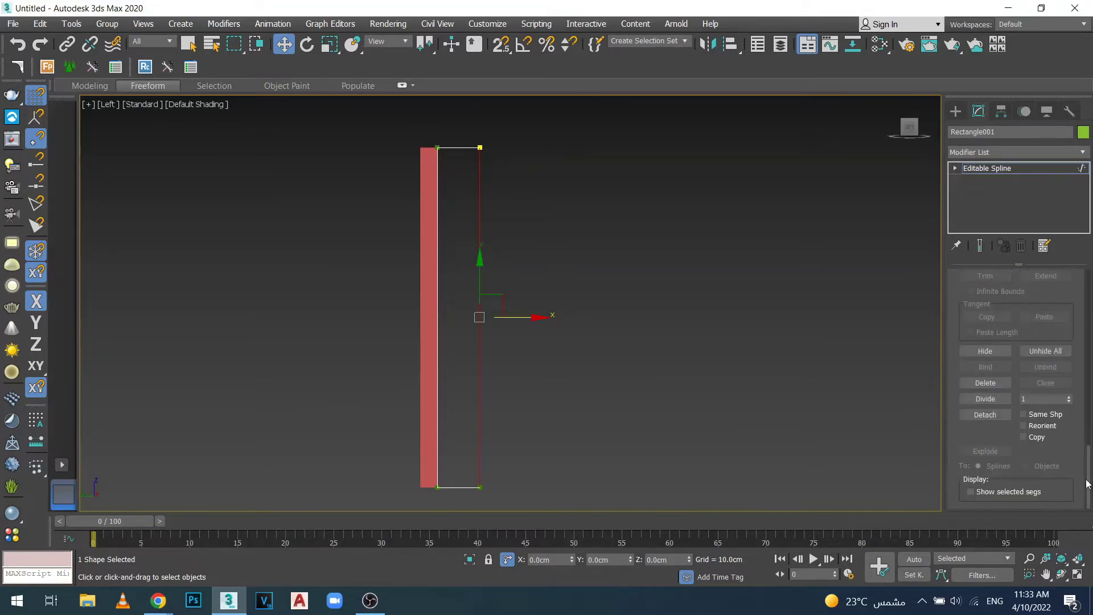
- Divide the right edge with 5 new vertices and select them in Vertex mode
left_click(987, 401)
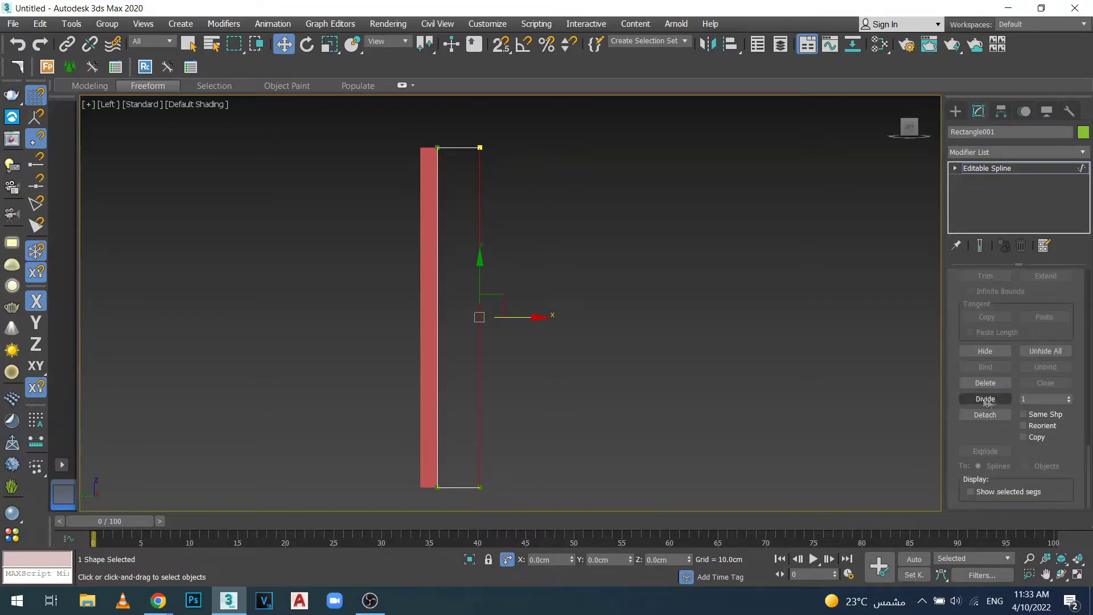
double_click(1036, 399)
type("5")
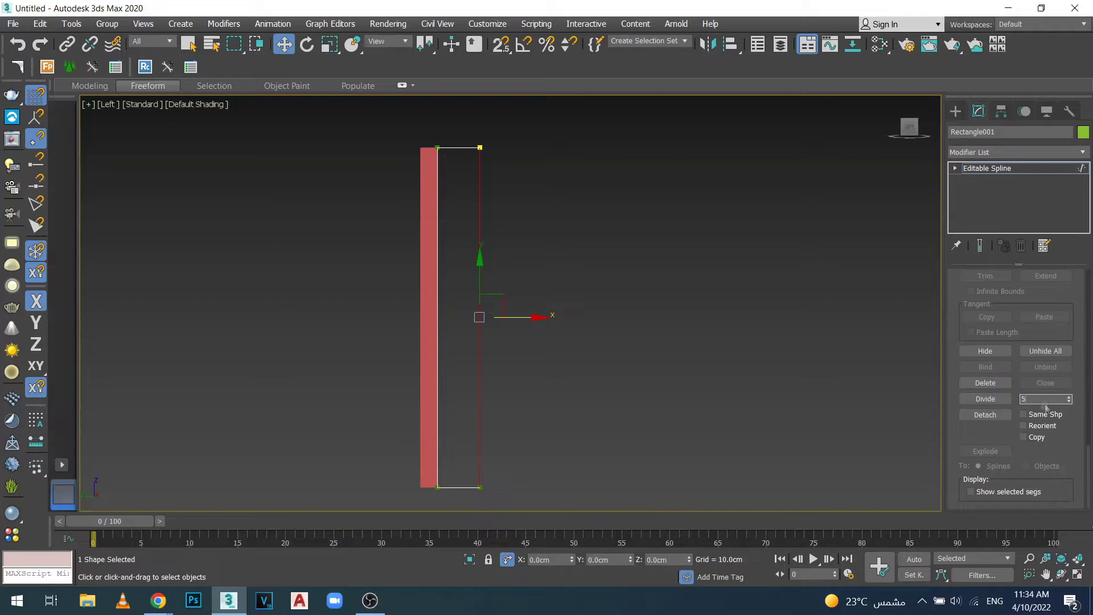
left_click(998, 399)
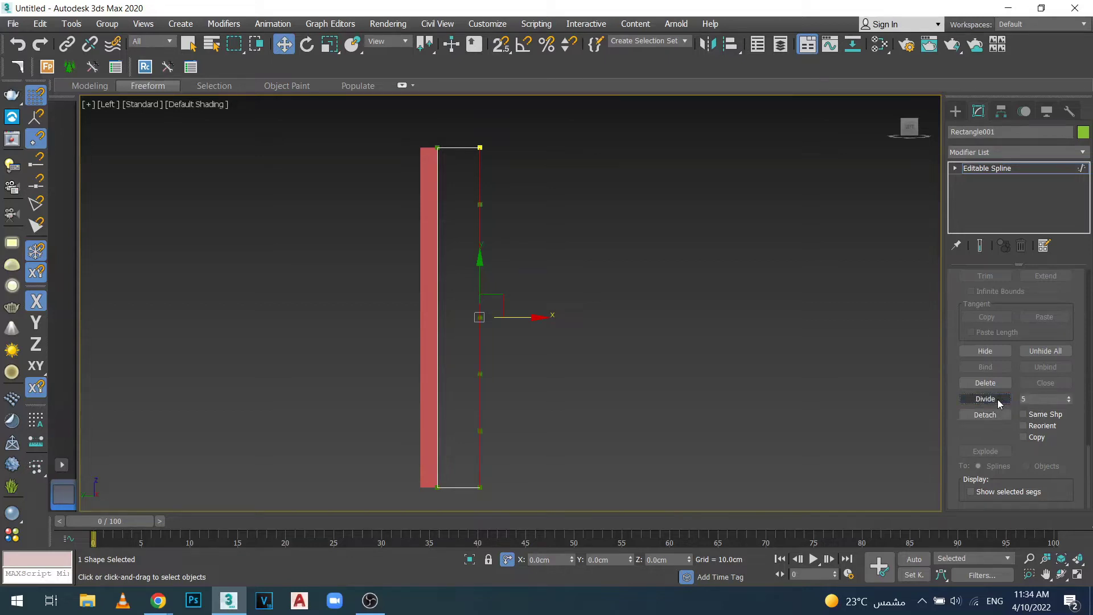
left_click(556, 362)
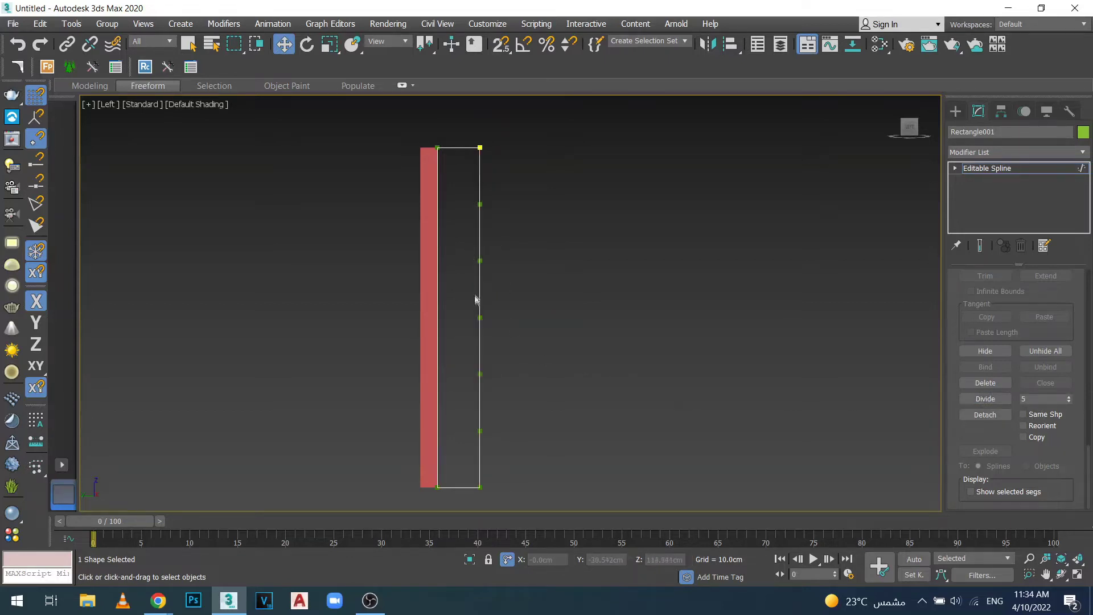
middle_click_drag(478, 380, 460, 383)
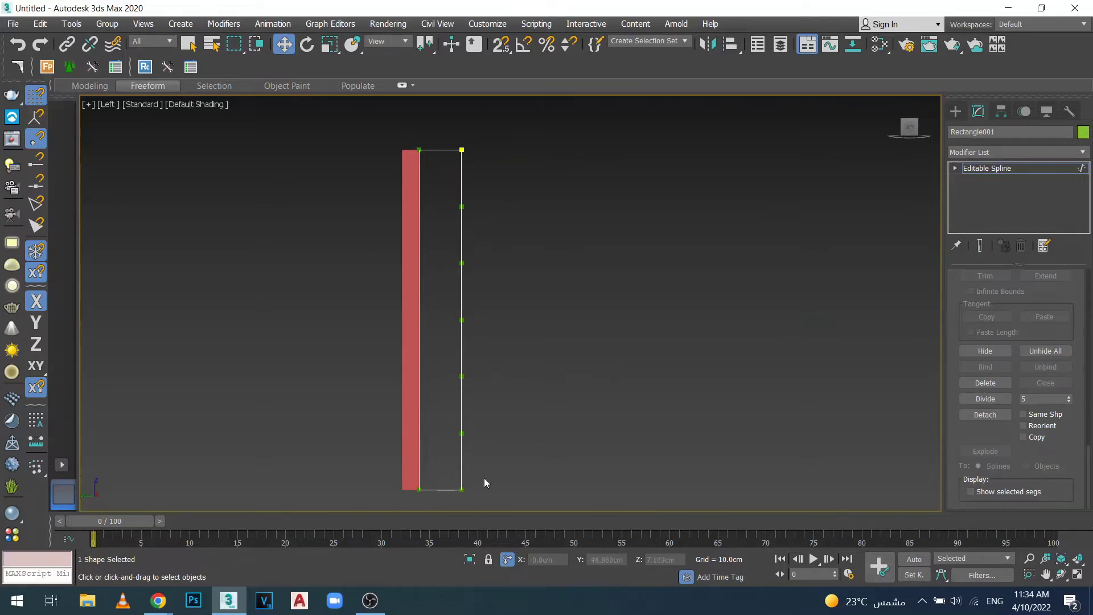
middle_click_drag(524, 370, 546, 369)
middle_click_drag(672, 375, 601, 376)
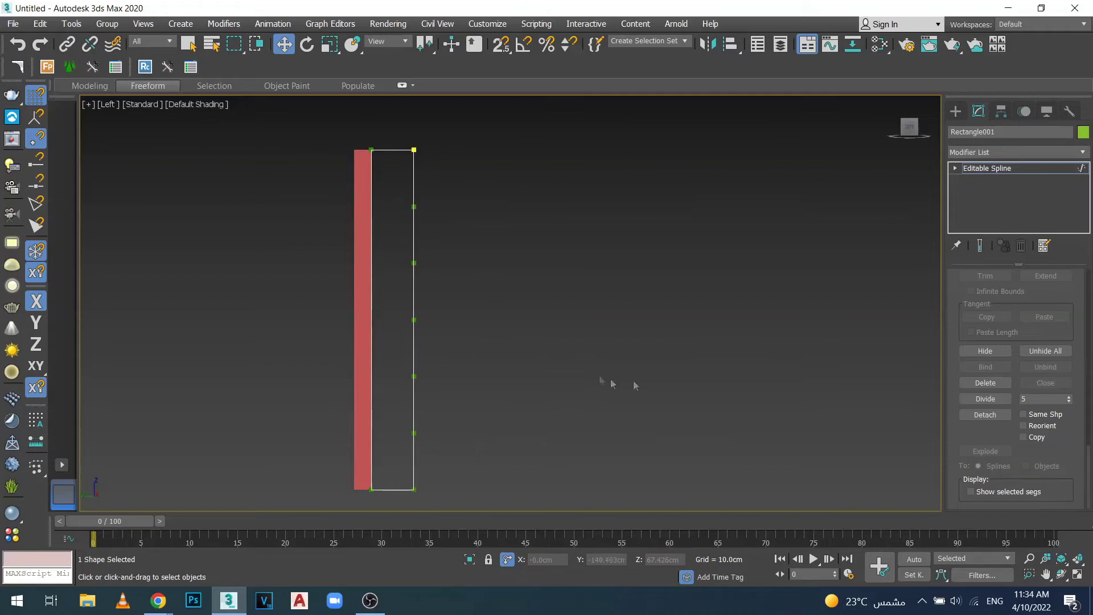
key("1")
mouse_move(448, 186)
left_mouse_down()
mouse_move(403, 357)
mouse_move(394, 455)
left_mouse_up()
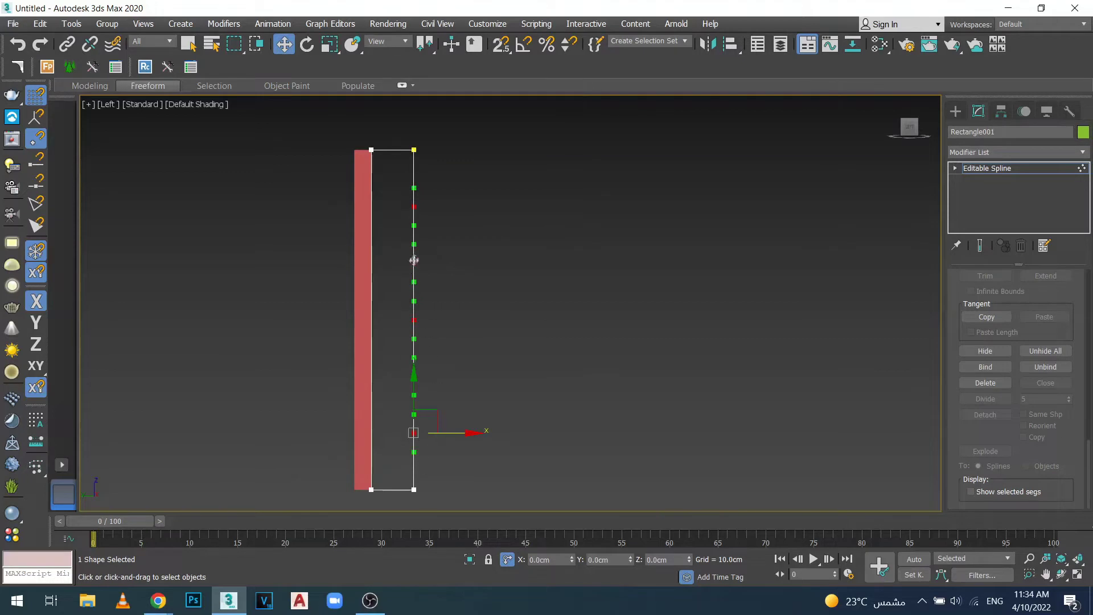
- Make the edge vertices Smooth and shift alternate ones outward and inward into a wave
right_click(410, 255)
left_click(377, 180)
left_click_drag(439, 186, 394, 227)
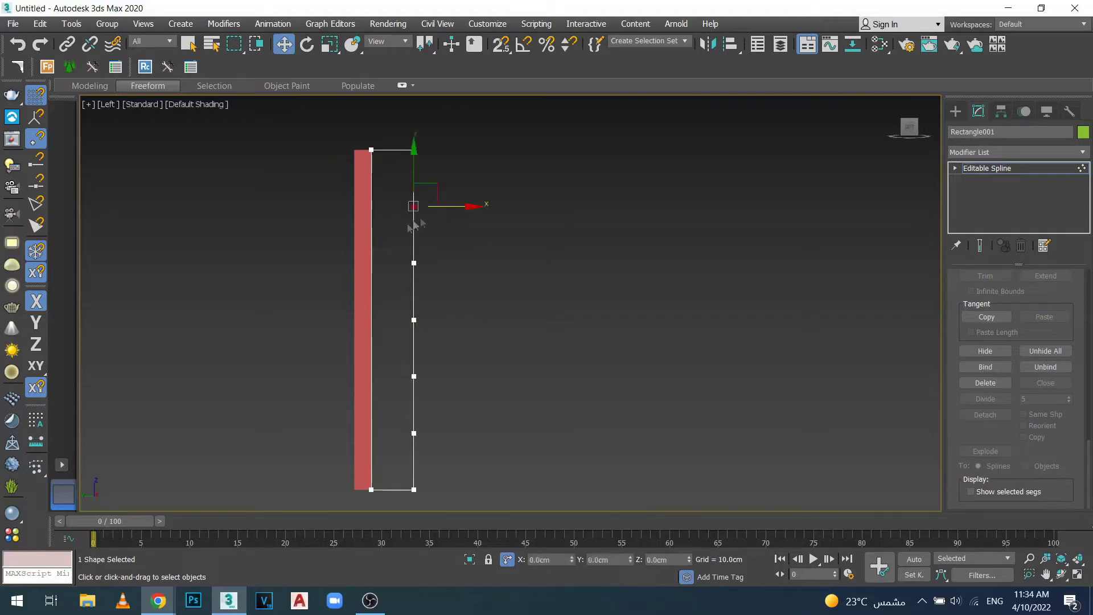
left_click_drag(447, 205, 469, 202)
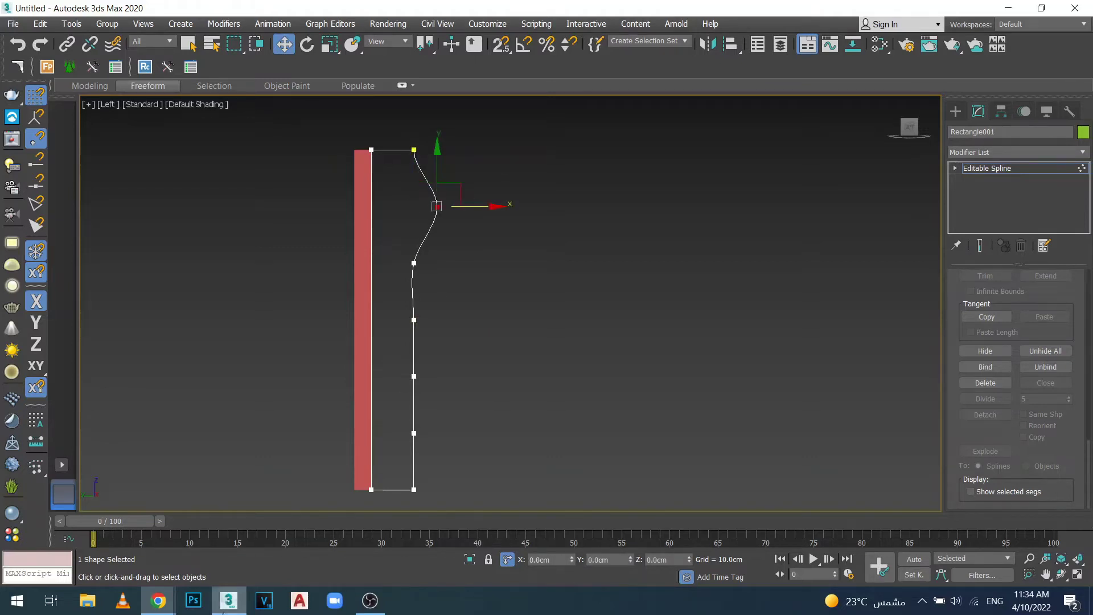
mouse_move(446, 244)
left_mouse_down()
mouse_move(405, 277)
mouse_move(433, 263)
left_mouse_up()
left_click_drag(436, 307, 398, 352)
left_click_drag(430, 319, 458, 319)
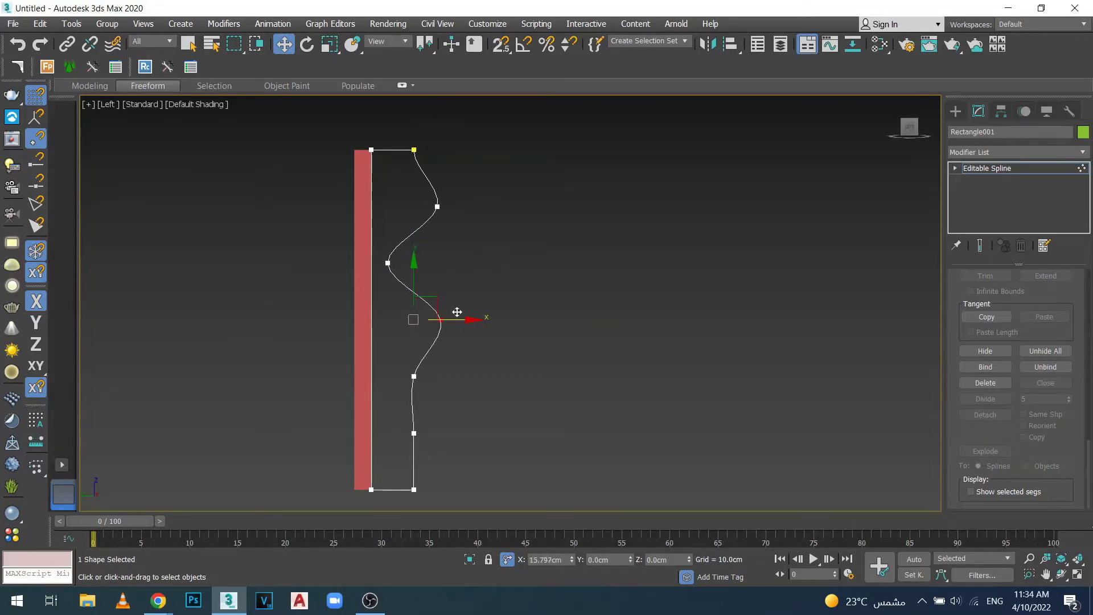
mouse_move(440, 365)
left_mouse_down()
mouse_move(391, 399)
mouse_move(406, 376)
mouse_move(406, 462)
mouse_move(460, 433)
left_mouse_up()
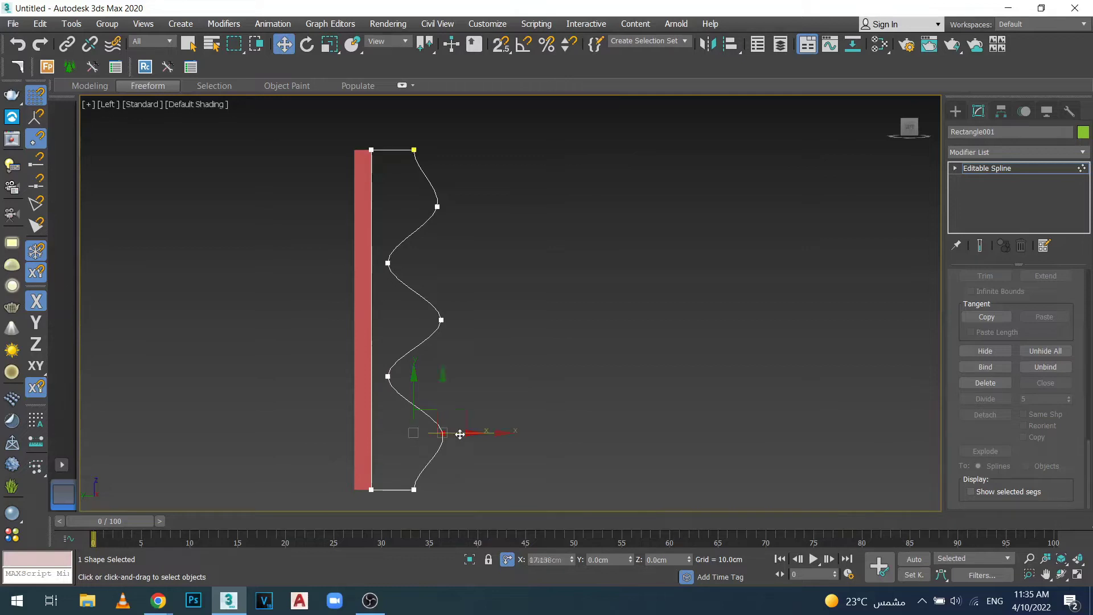
scroll(509, 362, "down", 2)
middle_click_drag(515, 359, 470, 338)
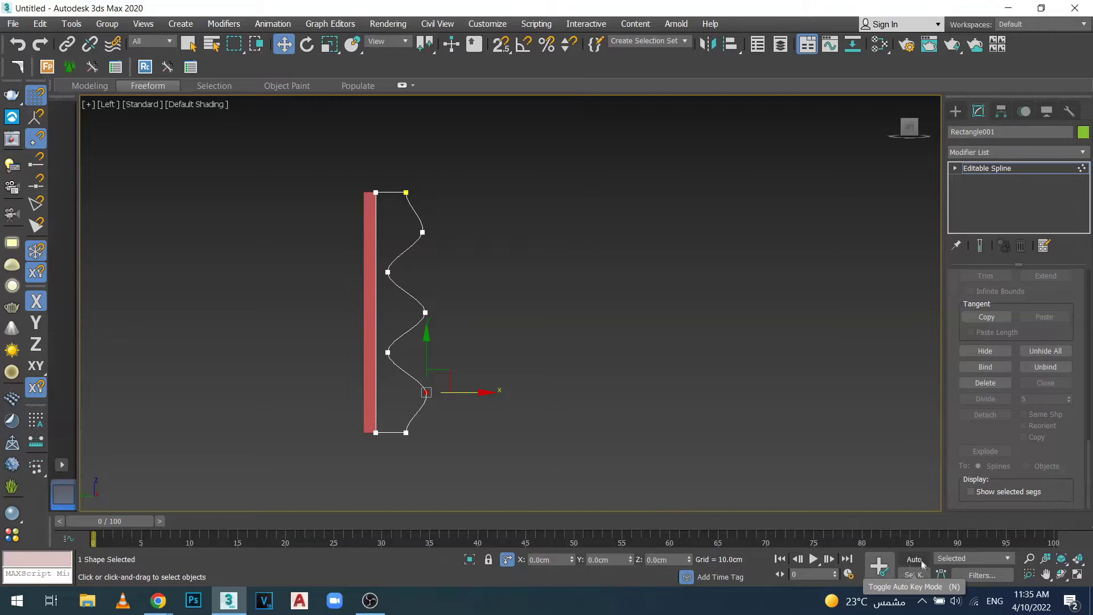
- Turn on Auto Key, set the time slider to frame 100, and orbit into 3D
left_click(914, 560)
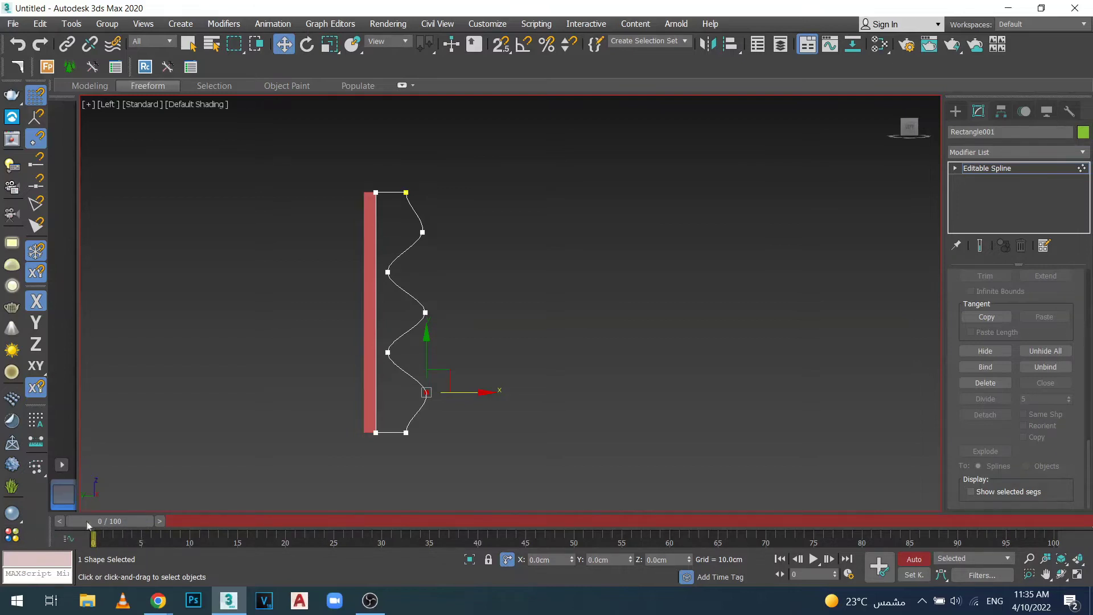
left_click_drag(85, 521, 1039, 524)
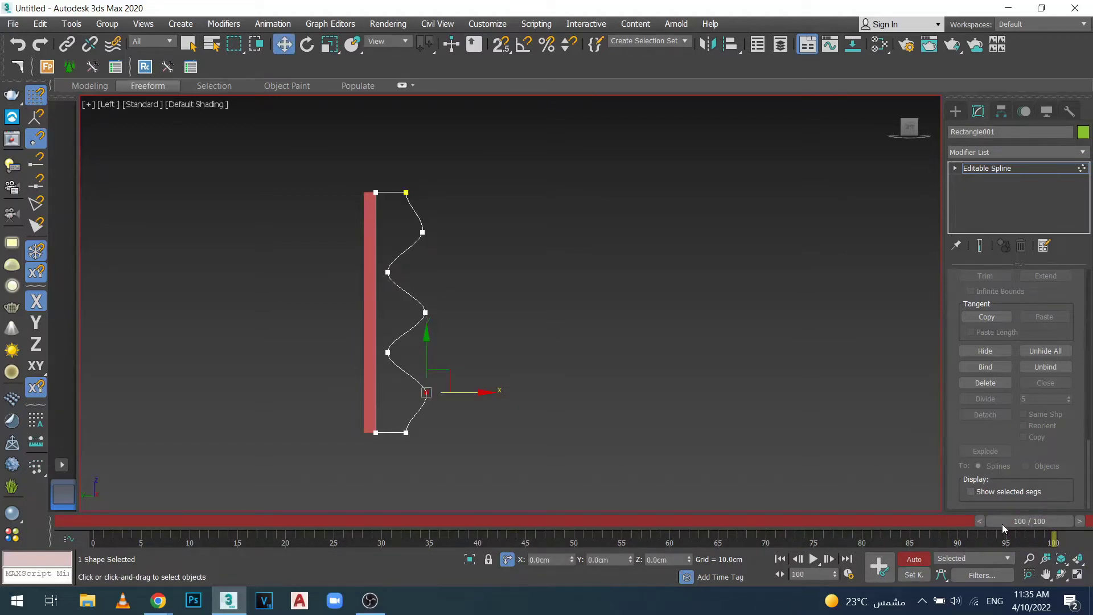
middle_click_drag(596, 407, 572, 410, "alt")
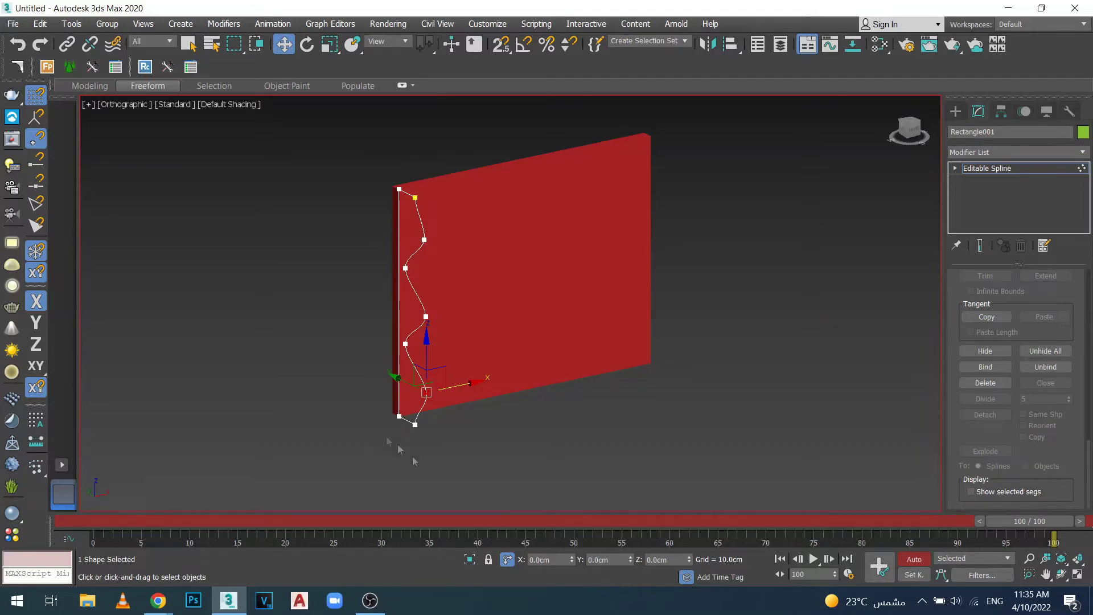
- At frame 100, move the whole spline to X 250 at the wall's right edge
key("1")
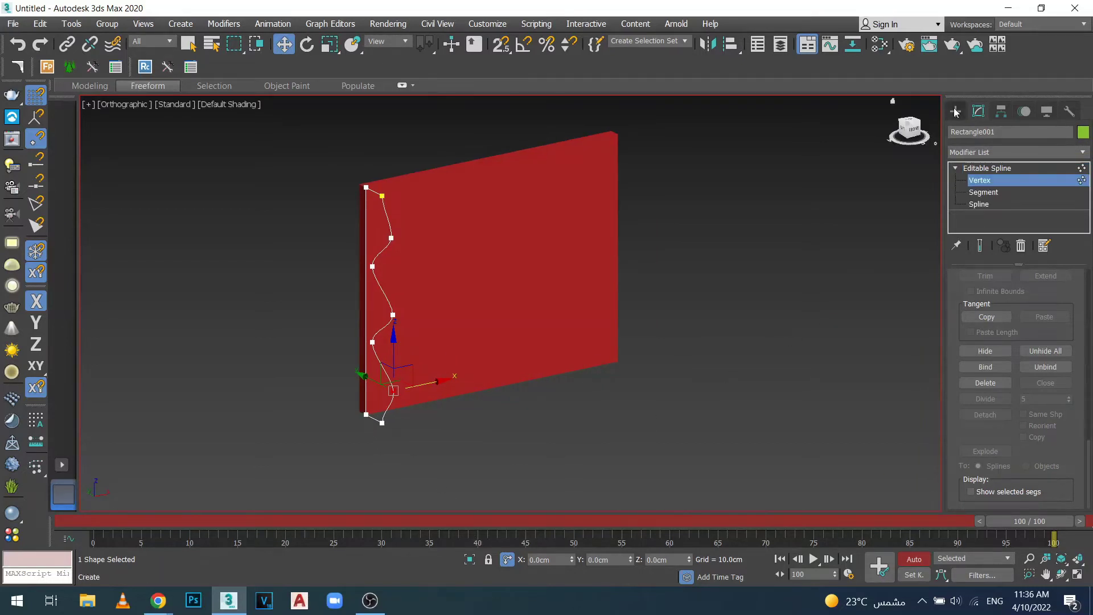
left_click(955, 112)
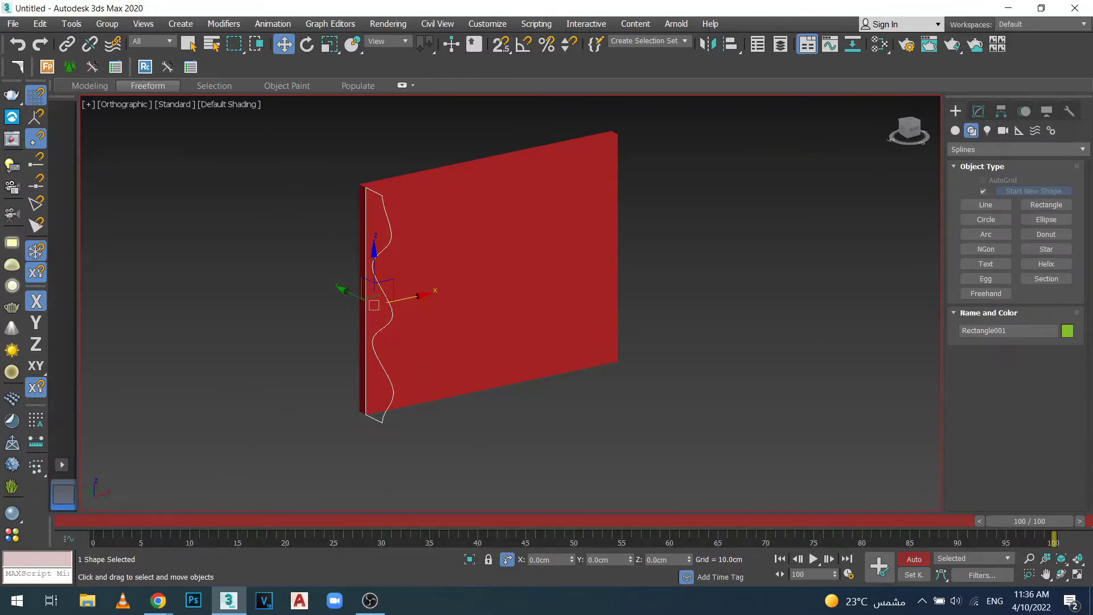
left_click(559, 562)
key("Return")
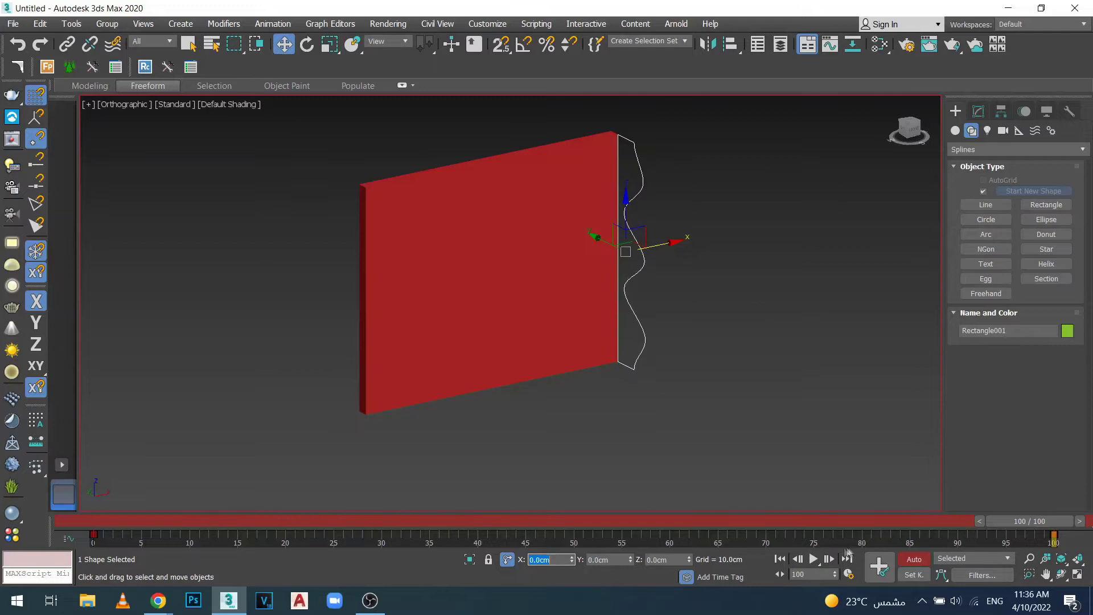
- Preview the sliding animation, rewind to frame 0, and frame the spline in Left view
left_click(814, 559)
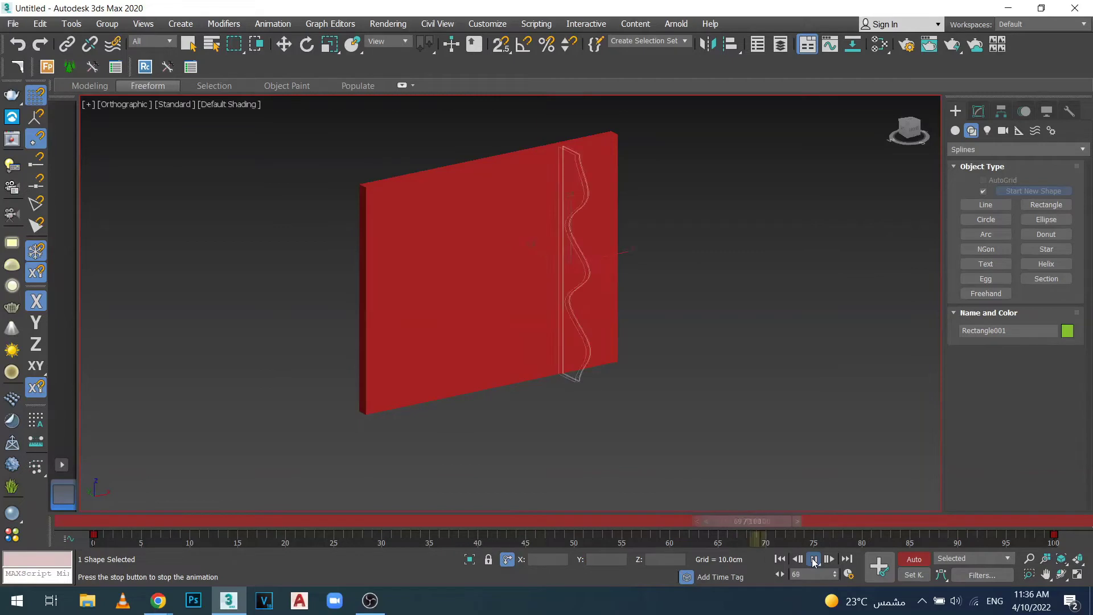
left_click(813, 562)
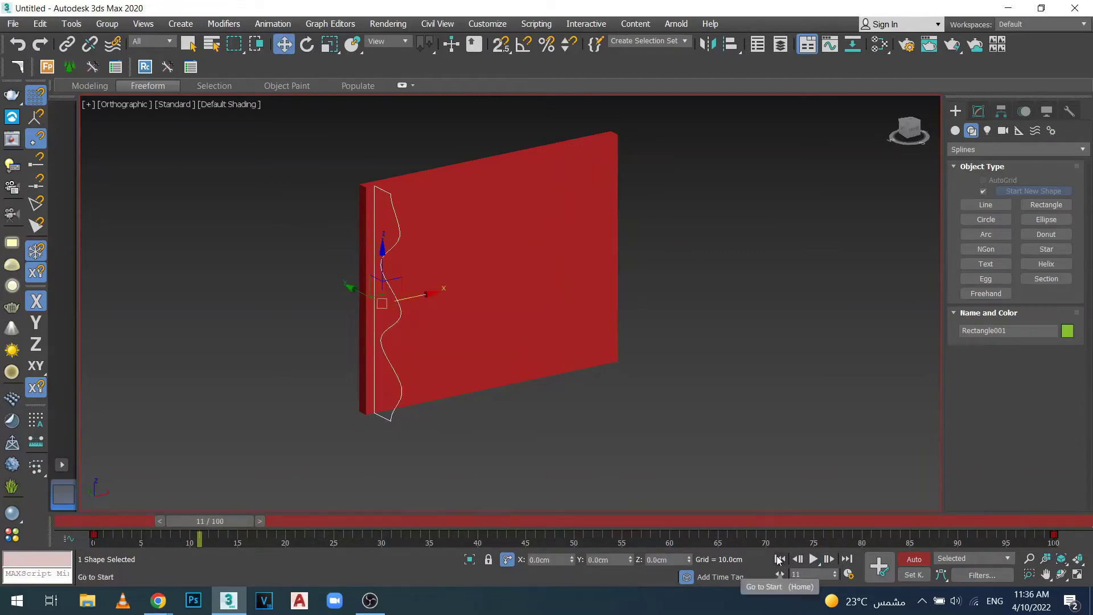
left_click(778, 560)
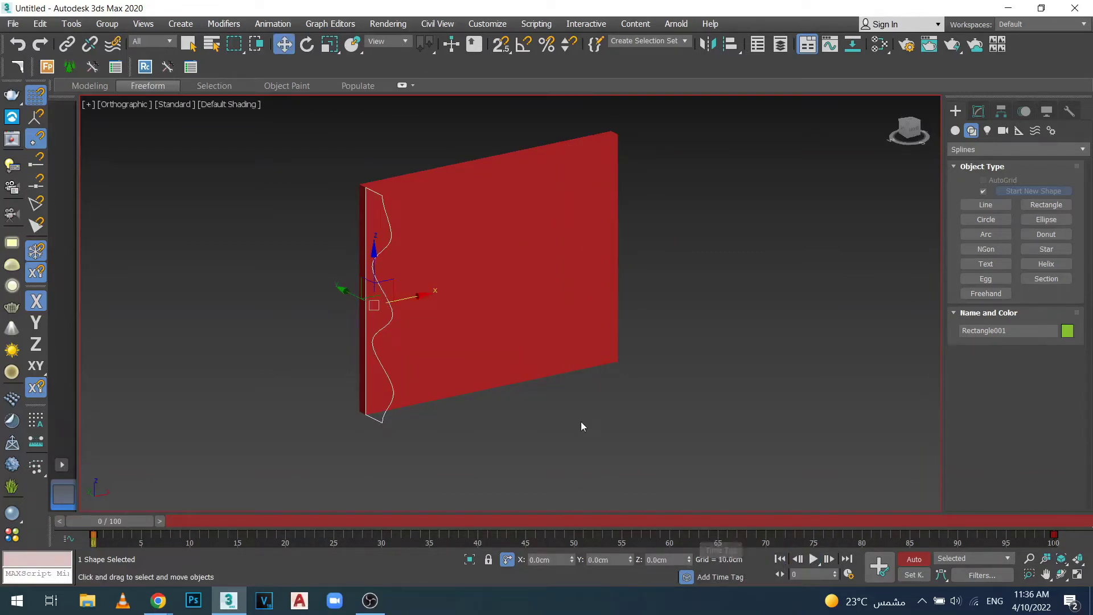
key("l")
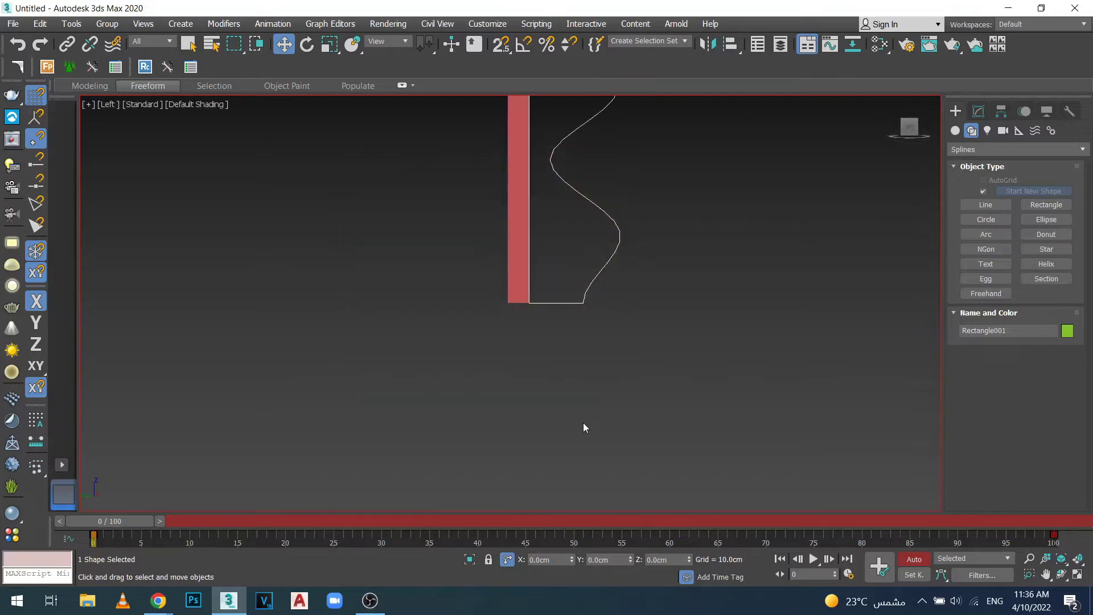
key("z")
scroll(544, 333, "down", 2)
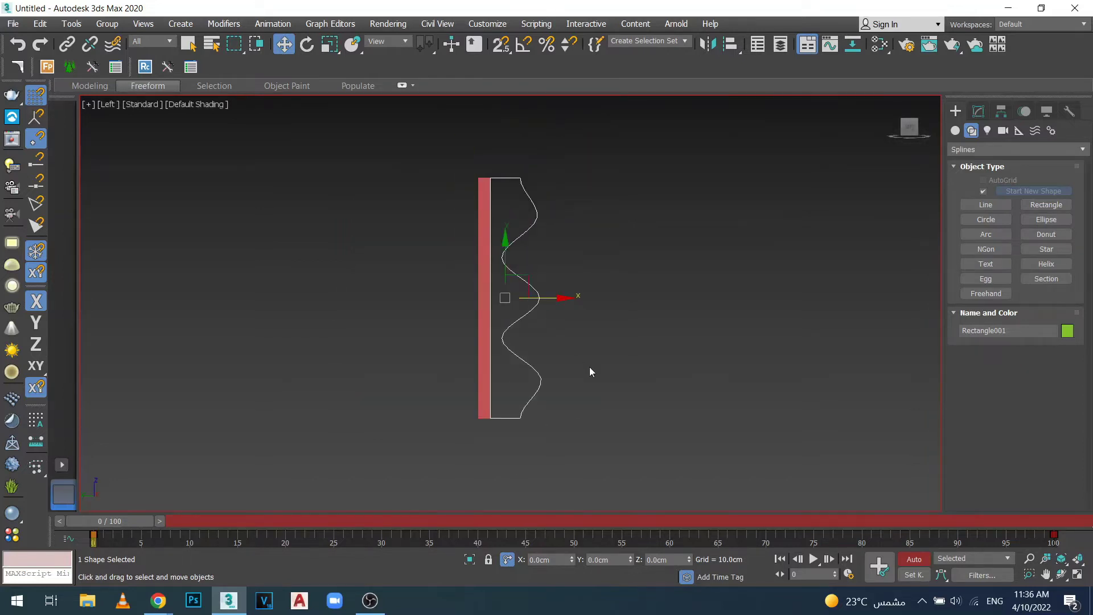
middle_click_drag(589, 366, 494, 363)
- Return to vertex editing and move the time slider to frame 20
left_click(978, 111)
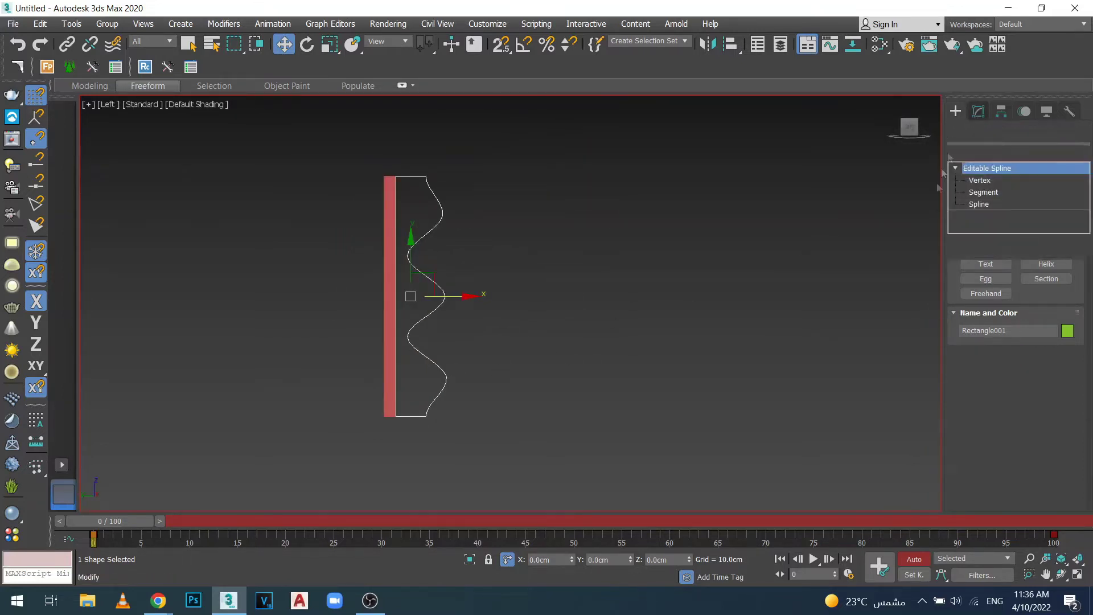
left_click(979, 181)
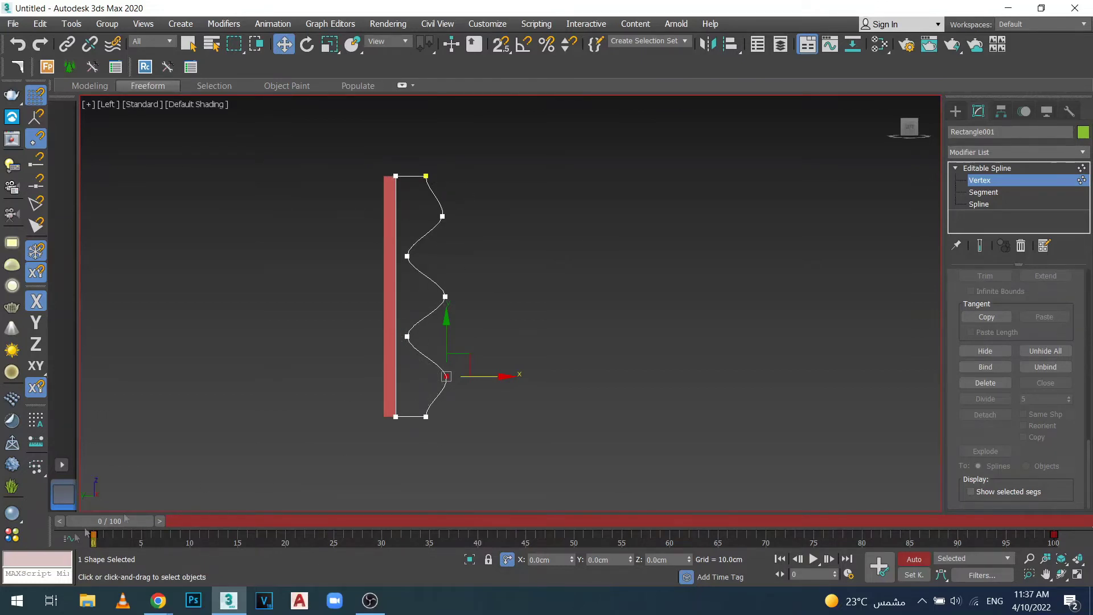
left_click_drag(86, 519, 280, 532)
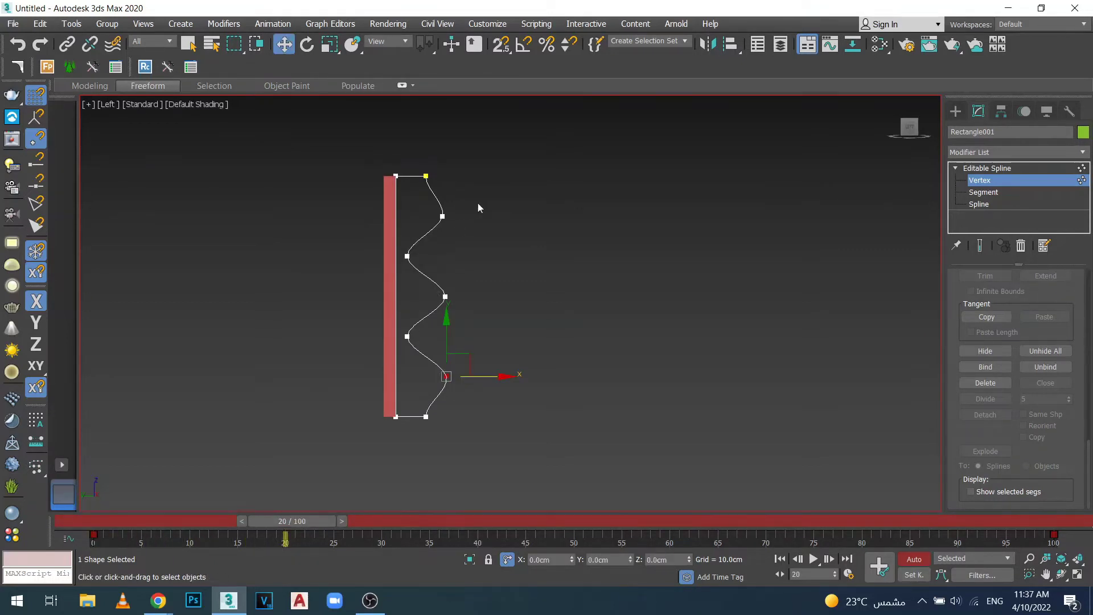
scroll(478, 208, "up", 1)
scroll(434, 241, "up", 2)
- Push the lower wave vertices outward and pull the bottom one inward
left_click_drag(445, 221, 361, 432)
mouse_move(470, 398)
middle_mouse_down()
mouse_move(470, 273)
mouse_move(439, 381)
middle_mouse_up()
mouse_move(397, 382)
left_mouse_down()
mouse_move(456, 384)
mouse_move(387, 450)
left_mouse_up()
left_click_drag(453, 439, 404, 431)
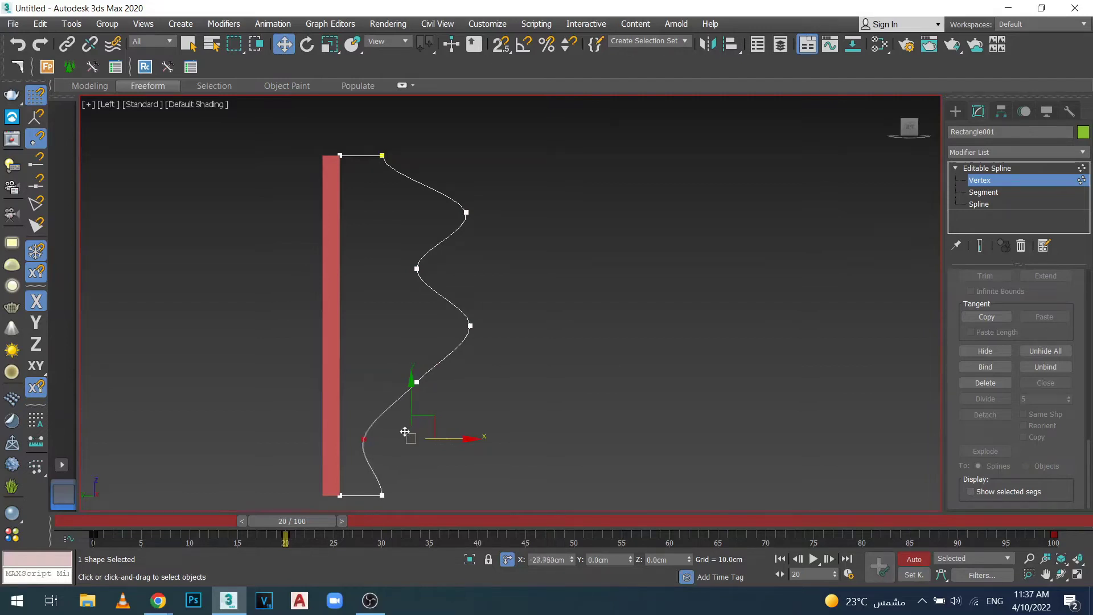
left_click_drag(493, 308, 391, 403)
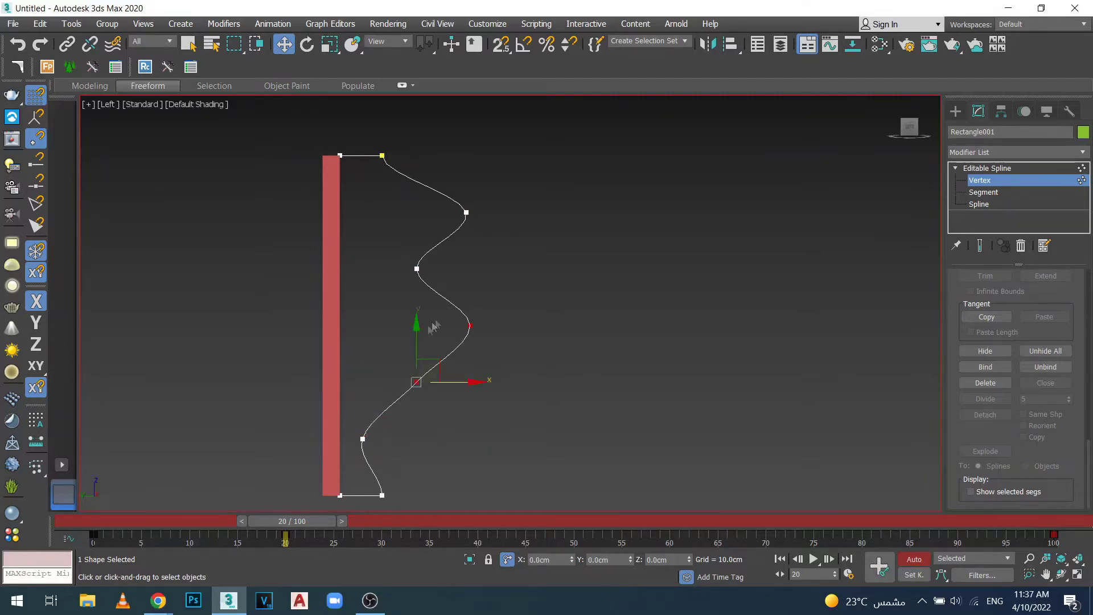
left_click_drag(417, 331, 401, 361)
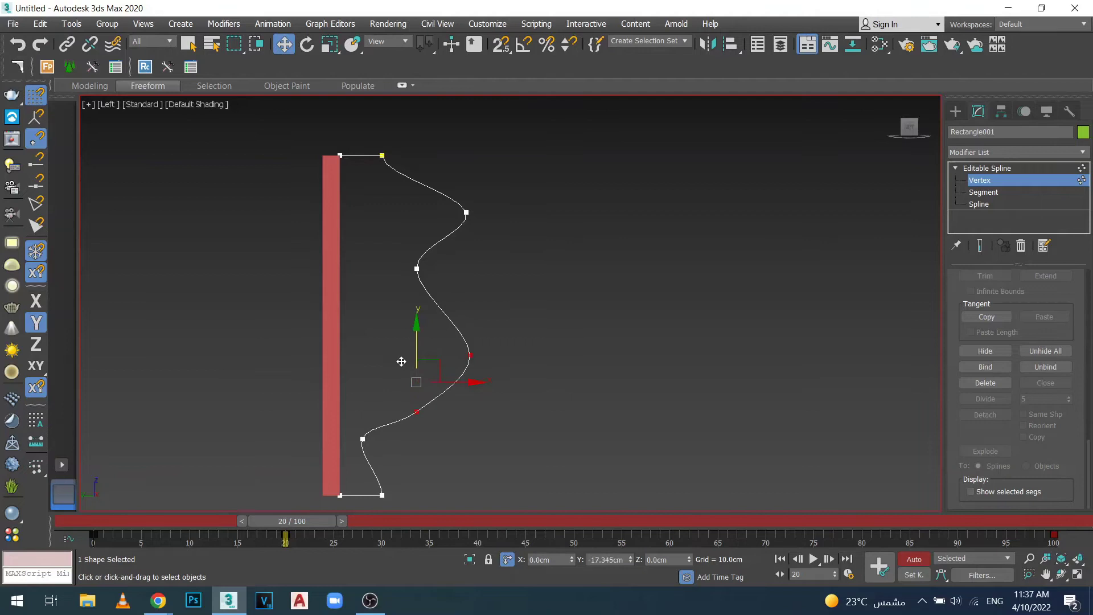
- Lower the middle vertex and shift the lower vertices left toward the wall
left_click_drag(409, 293, 409, 293)
left_click_drag(416, 245, 402, 275)
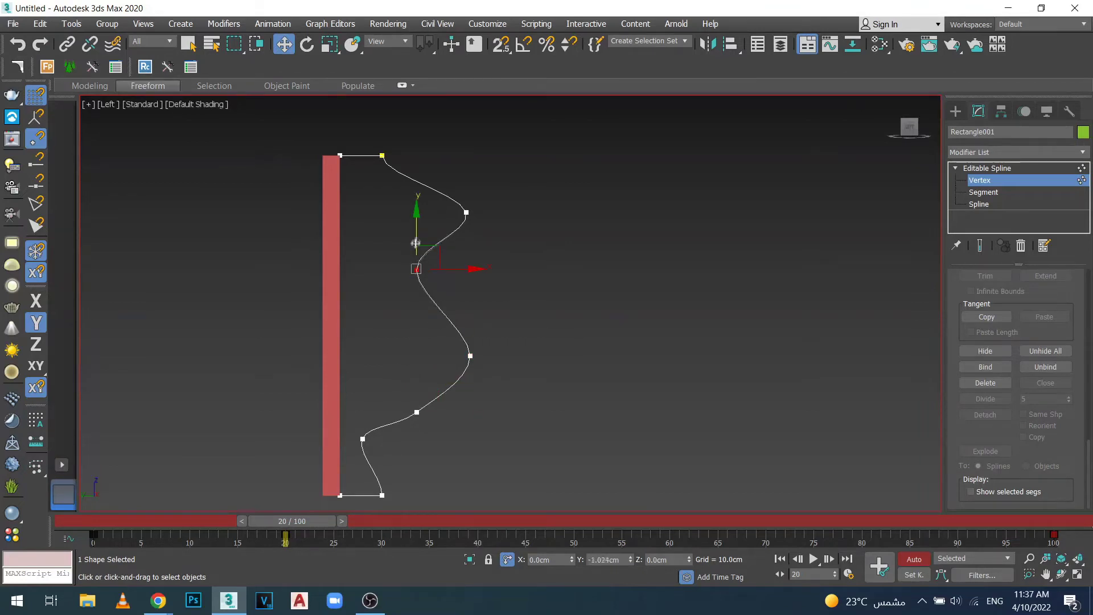
left_click_drag(497, 171, 409, 380)
left_click_drag(520, 171, 379, 455)
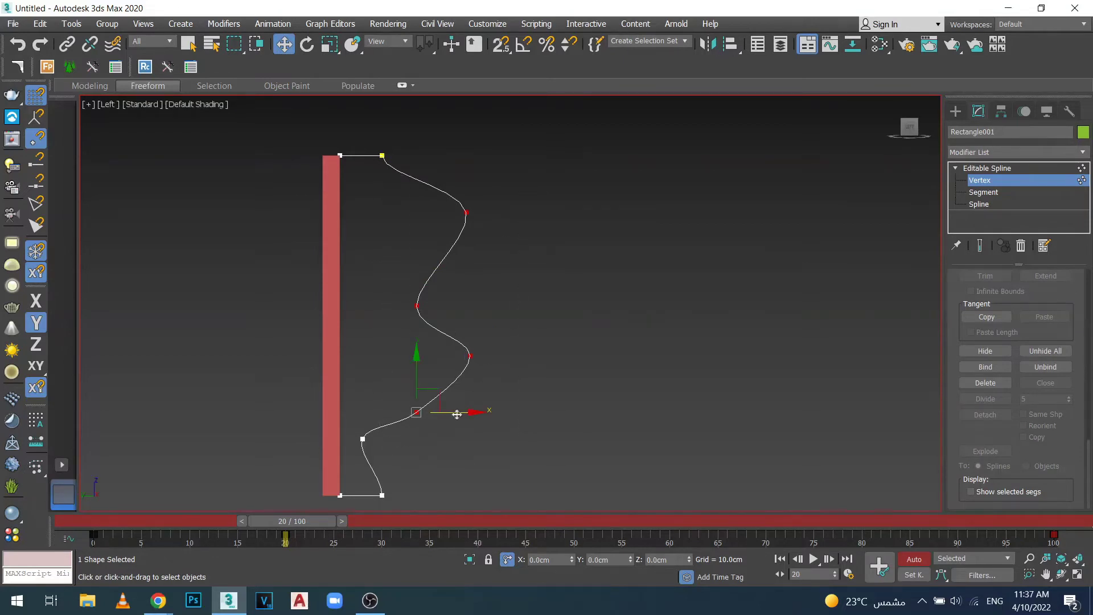
left_click_drag(456, 414, 425, 410)
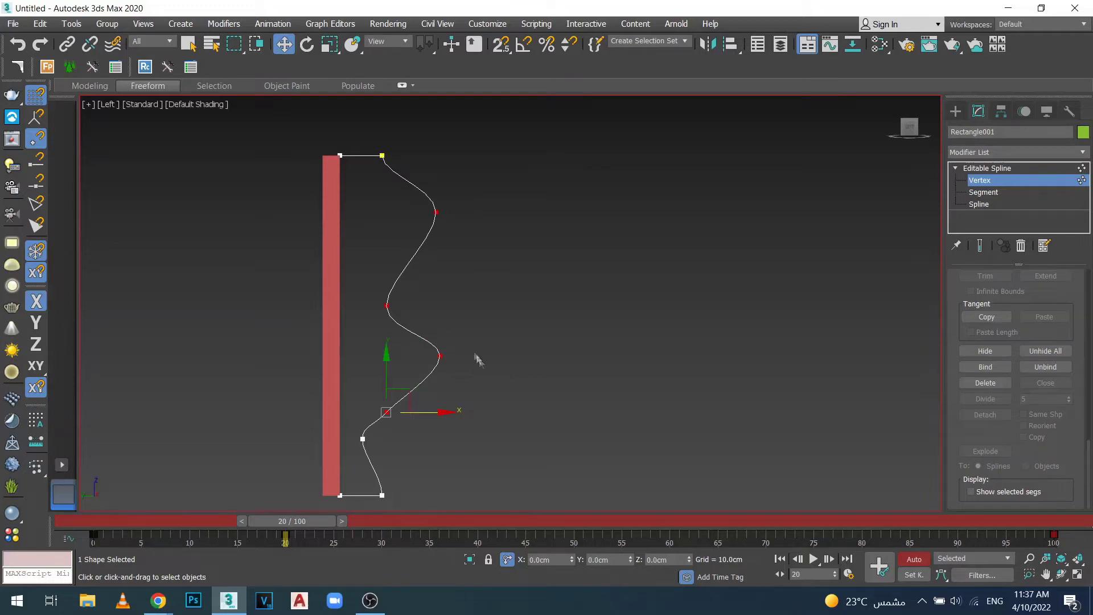
middle_click_drag(478, 358, 537, 334)
scroll(512, 364, "down", 2)
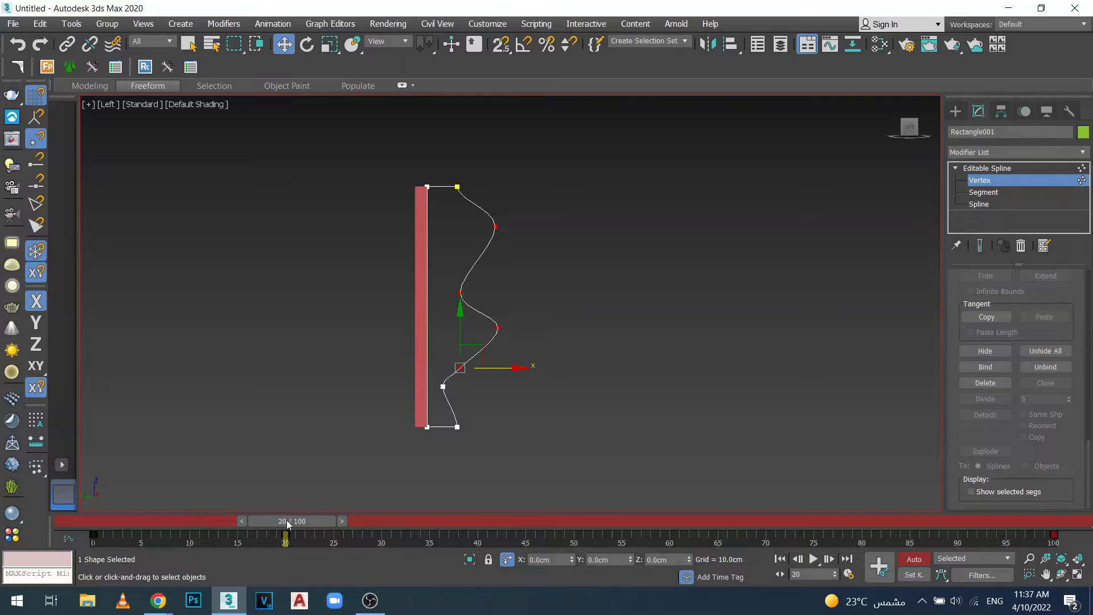
- At frame 40, raise the upper vertex and lower the upper-middle vertex
left_click_drag(287, 524, 477, 521)
key("w")
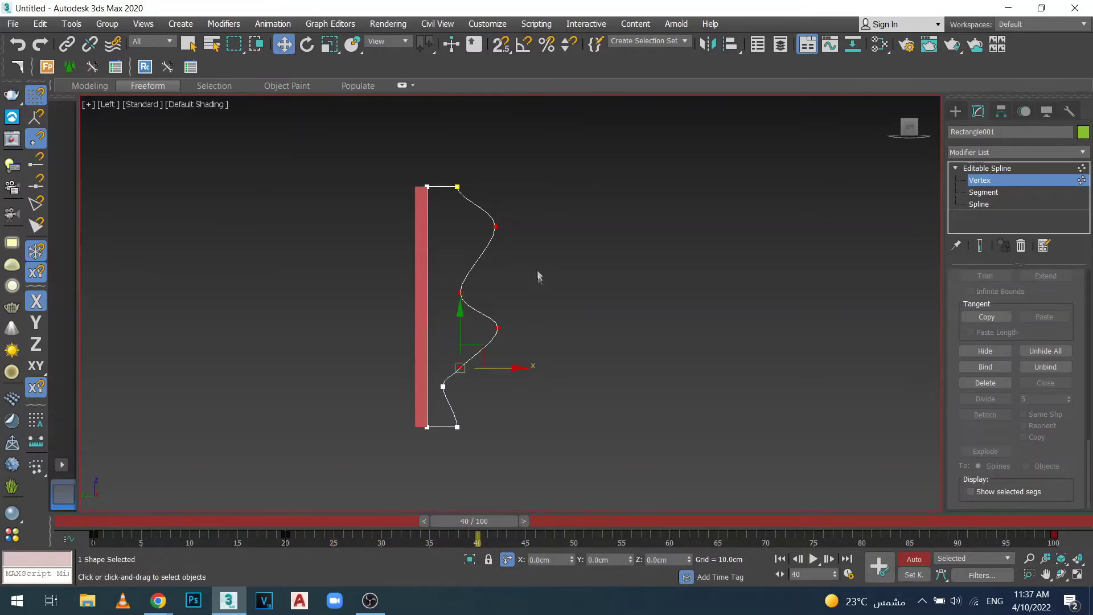
left_click(459, 237)
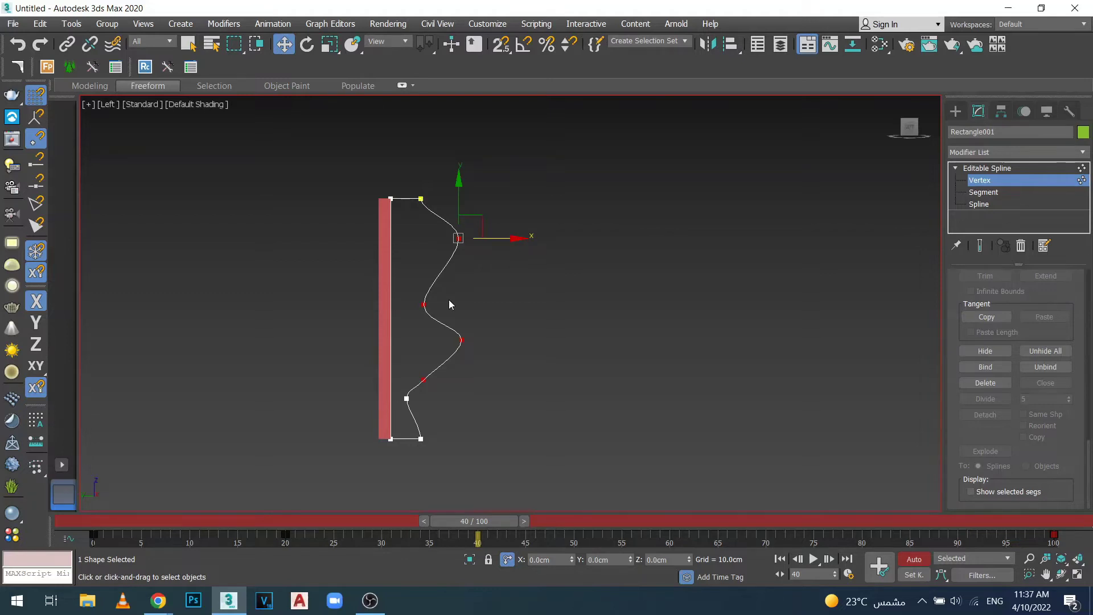
left_click_drag(495, 200, 418, 320)
mouse_move(423, 264)
left_mouse_down()
mouse_move(424, 237)
mouse_move(423, 258)
left_mouse_up()
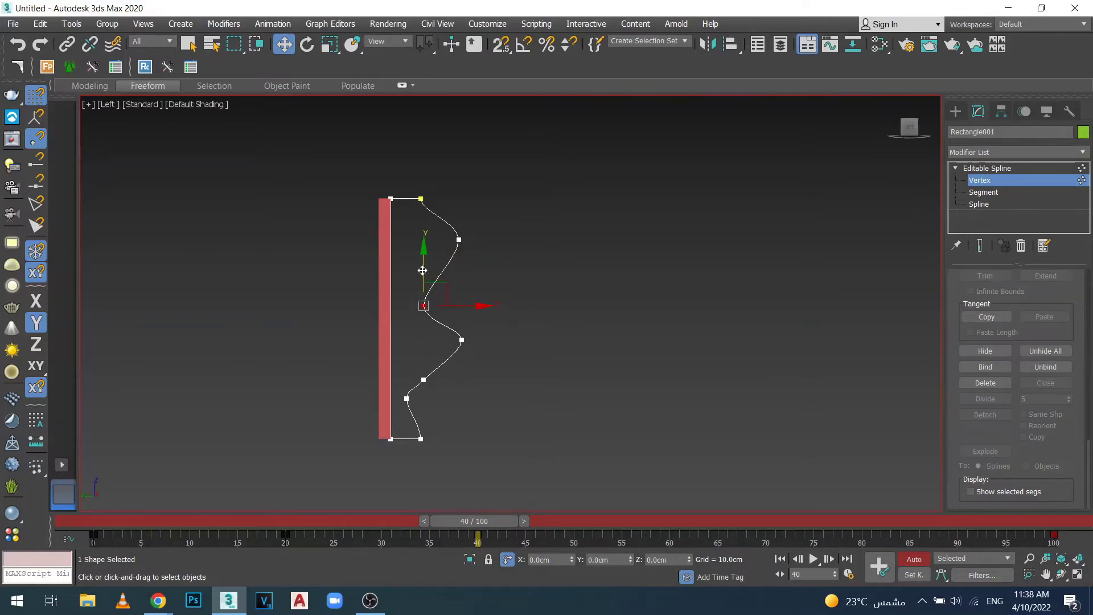
left_click_drag(422, 271, 422, 244)
left_click_drag(483, 322, 461, 367)
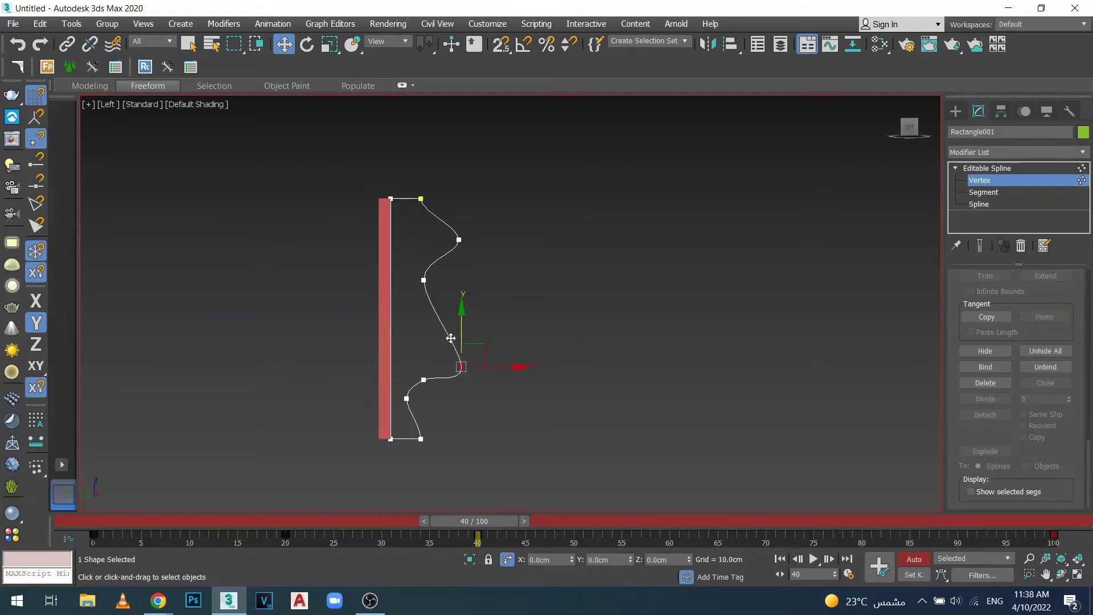
left_click(424, 279)
mouse_move(427, 255)
left_mouse_down()
mouse_move(418, 279)
mouse_move(430, 308)
left_mouse_up()
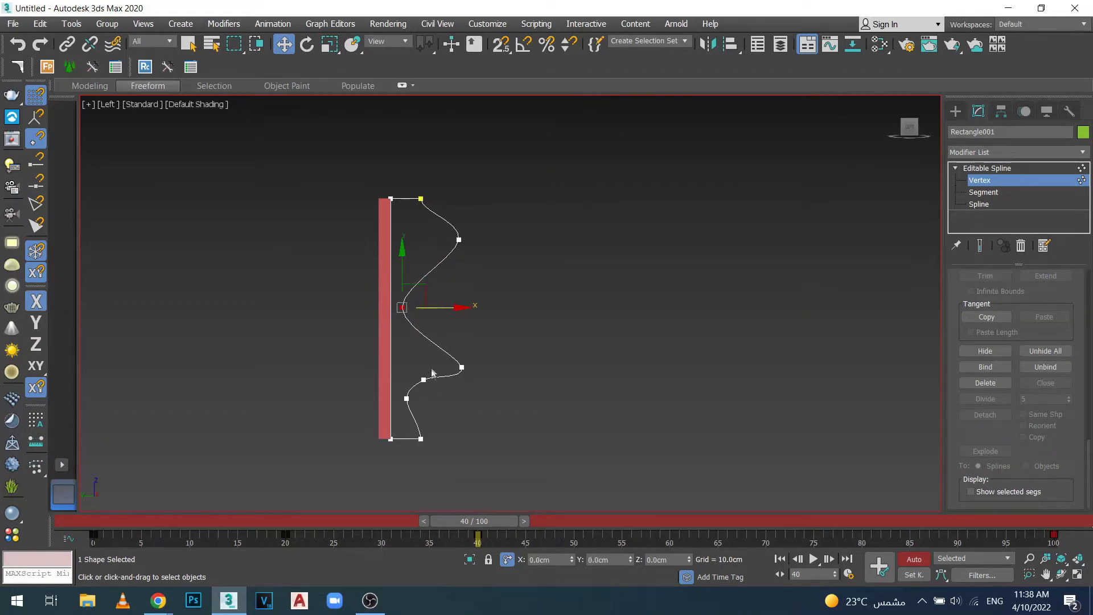
- Move the lower bend down and right with axis constraints; at frame 60 pull the top vertex in
left_click(406, 398)
key("F6")
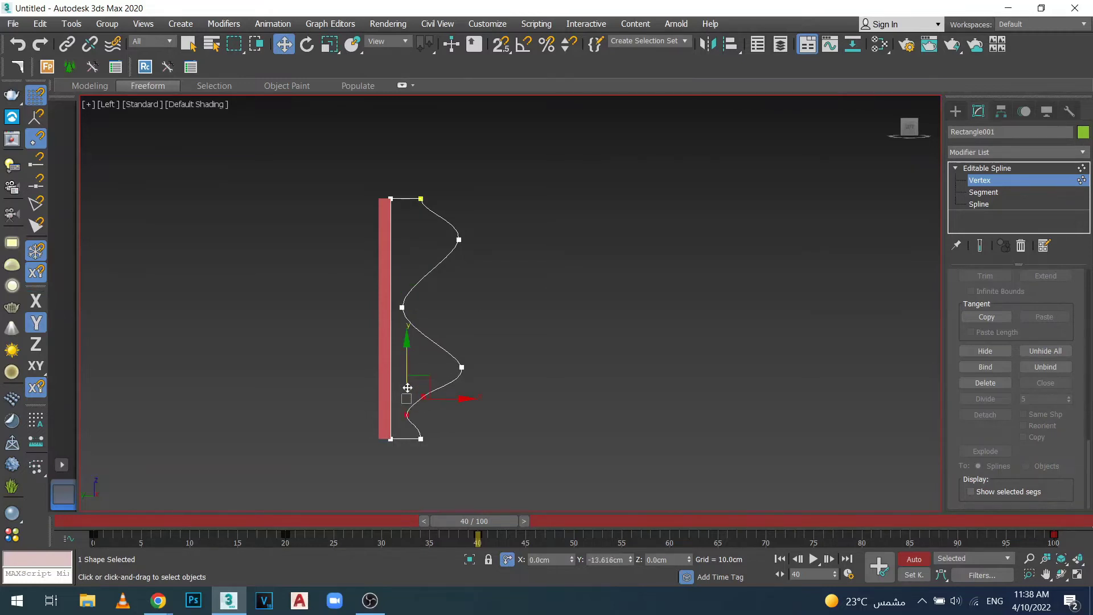
left_click_drag(428, 390, 441, 411)
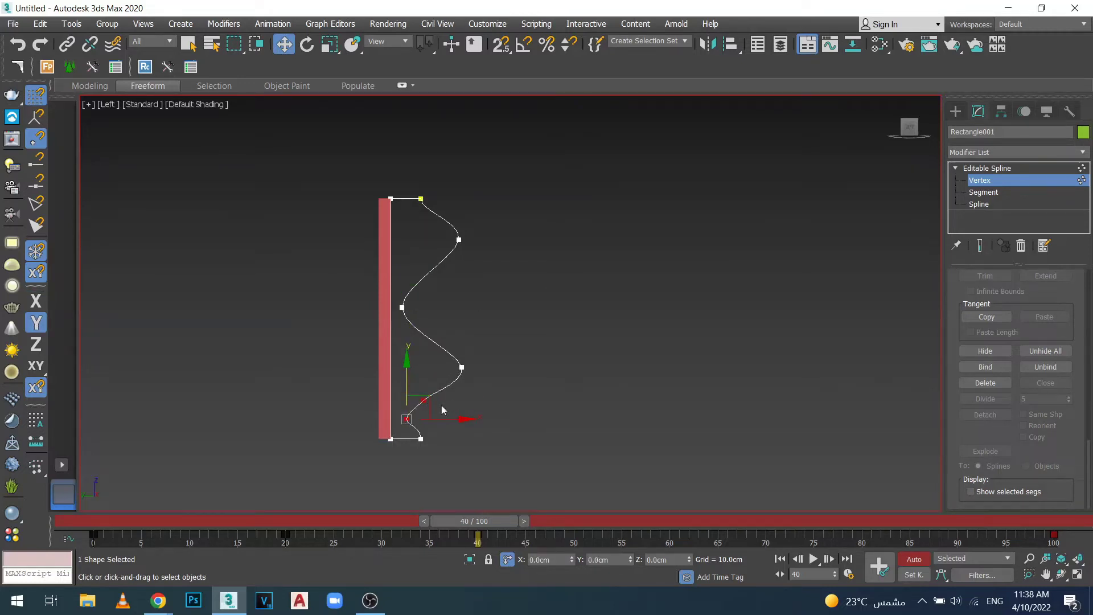
key("F5")
left_click_drag(442, 419, 457, 419)
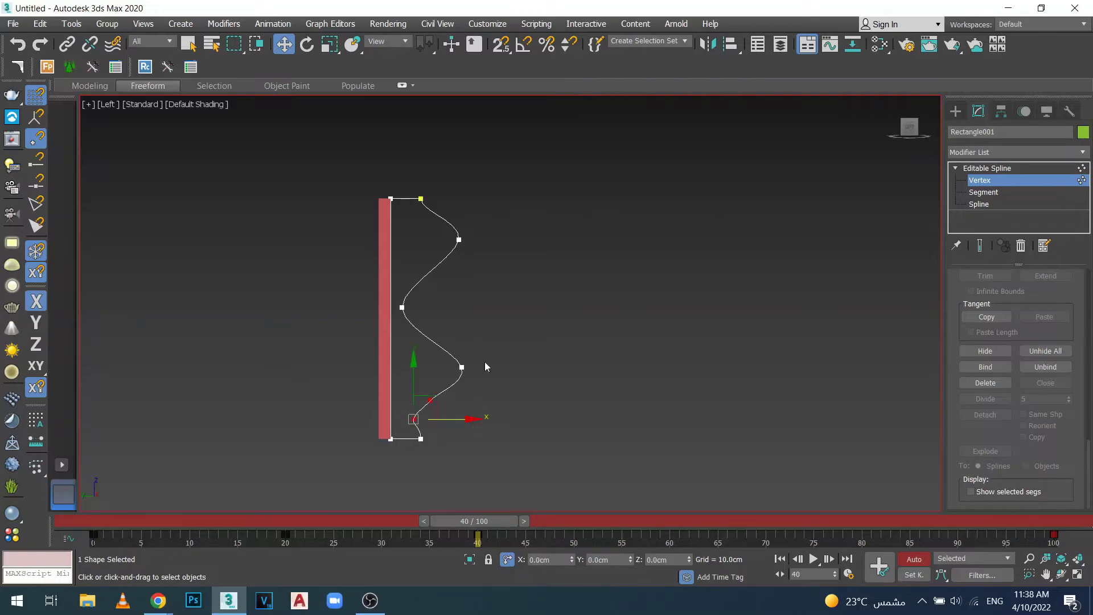
left_click_drag(492, 212, 461, 264)
key("F6")
left_click_drag(457, 226, 460, 220)
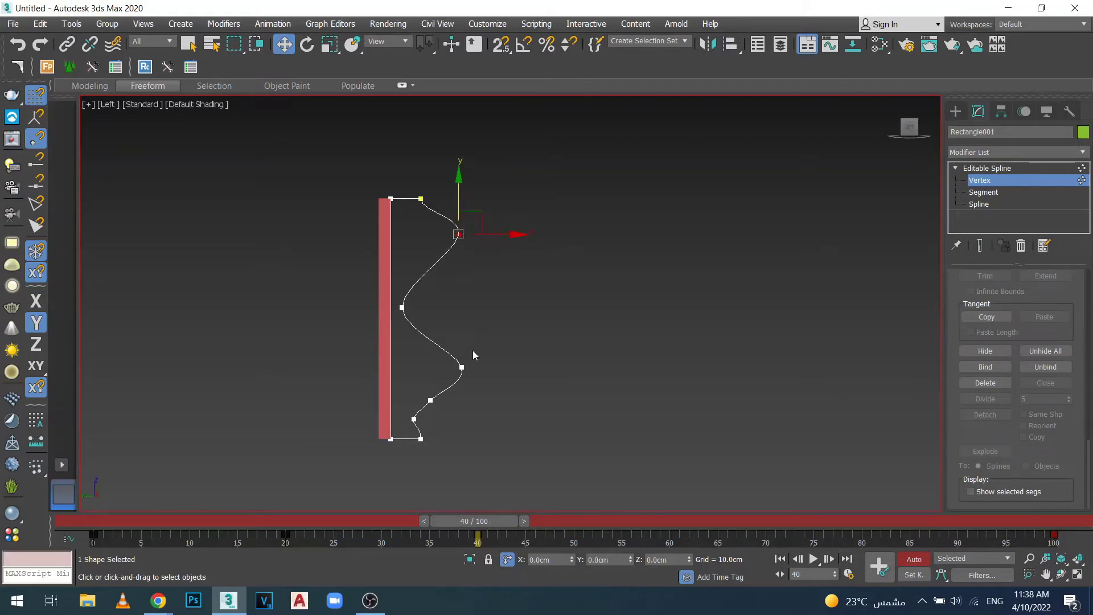
left_click_drag(480, 525, 669, 525)
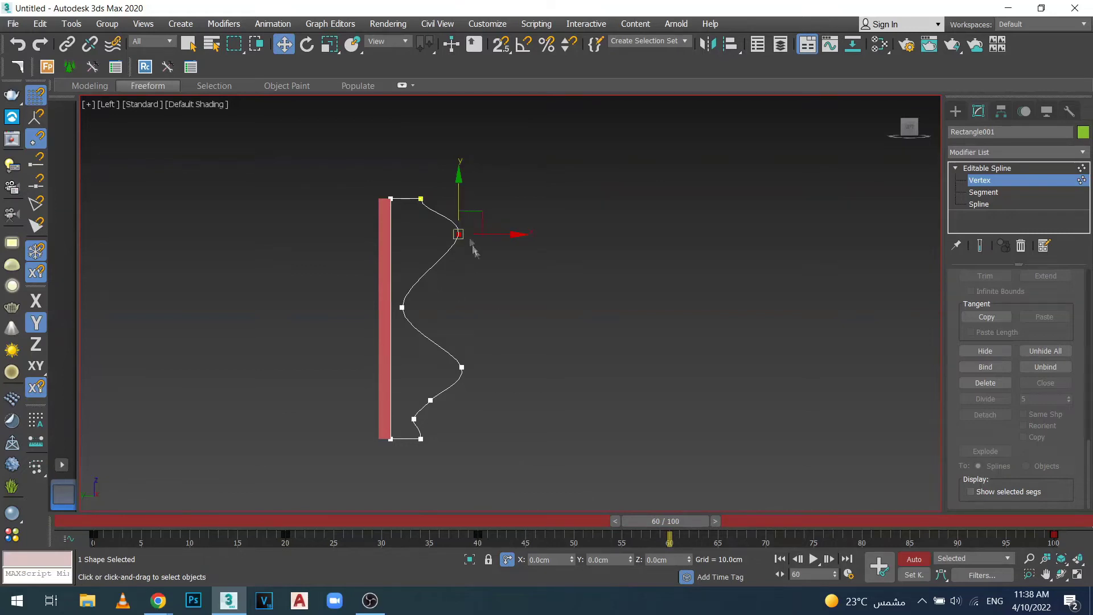
mouse_move(499, 234)
left_mouse_down()
mouse_move(454, 233)
mouse_move(453, 250)
left_mouse_up()
- Reshape the middle and bottom wave vertices at frame 60, then advance to frame 80
left_click_drag(400, 325, 467, 307)
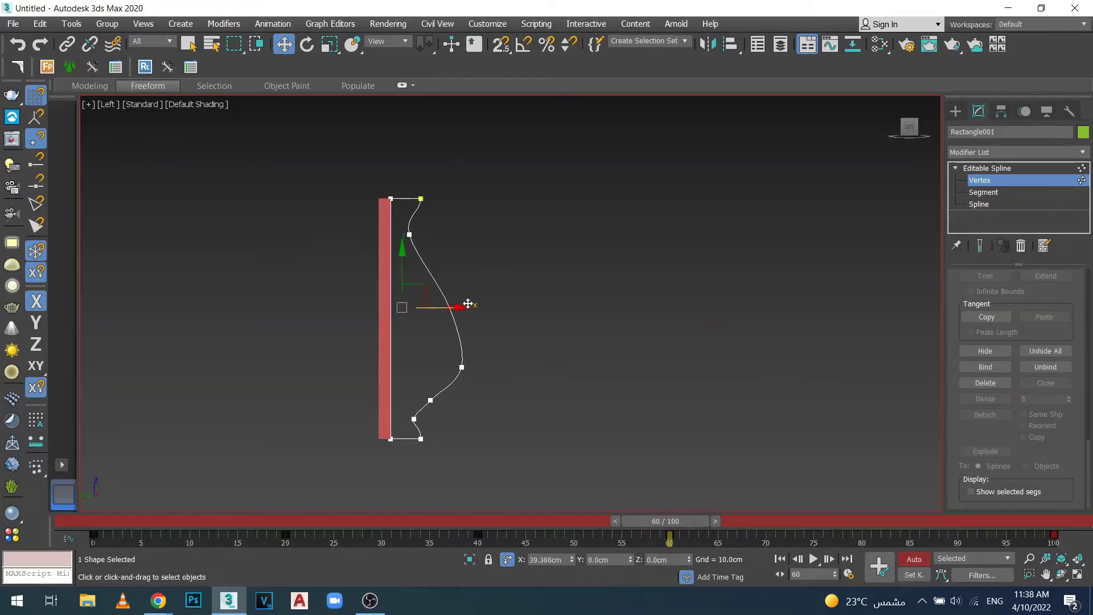
left_click_drag(508, 272, 462, 377)
mouse_move(449, 288)
left_mouse_down()
mouse_move(446, 248)
mouse_move(441, 257)
left_mouse_up()
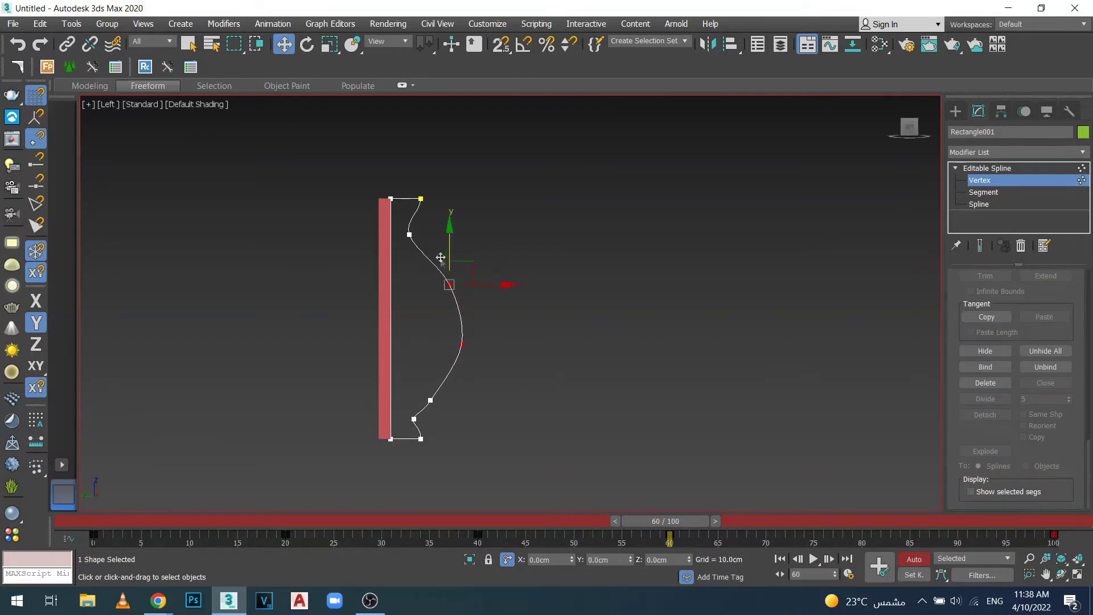
left_click_drag(448, 369, 435, 346)
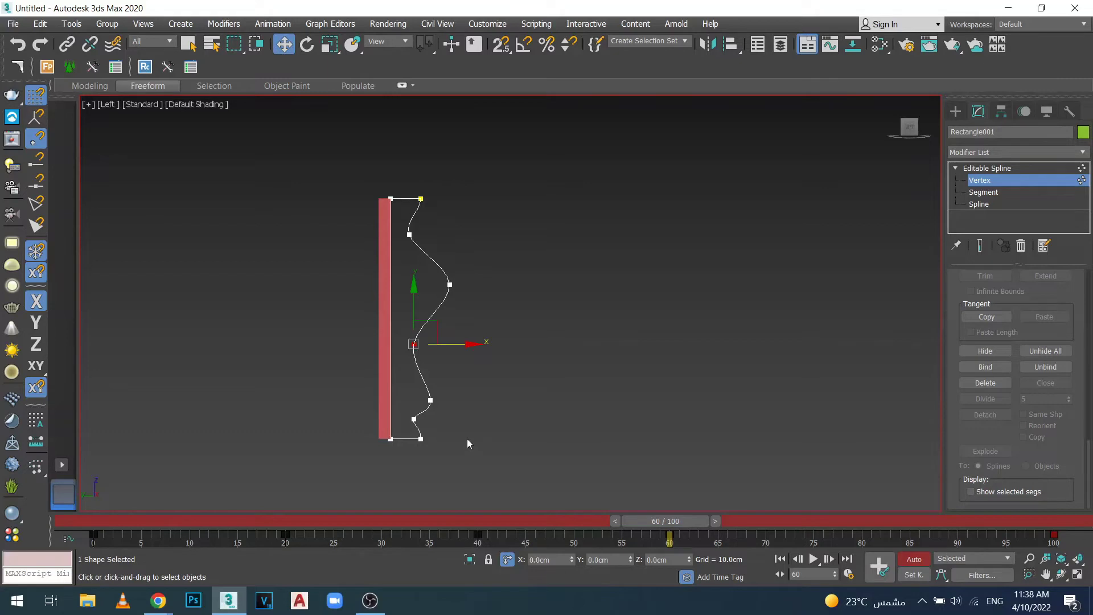
left_click_drag(461, 402, 408, 428)
left_click_drag(416, 390, 416, 382)
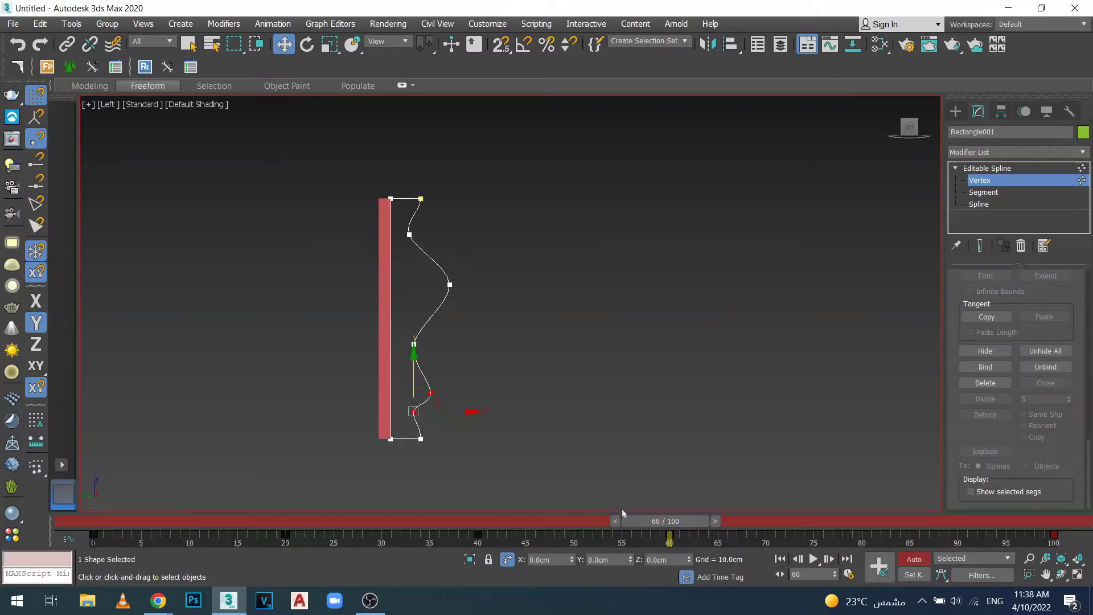
left_click_drag(653, 521, 840, 520)
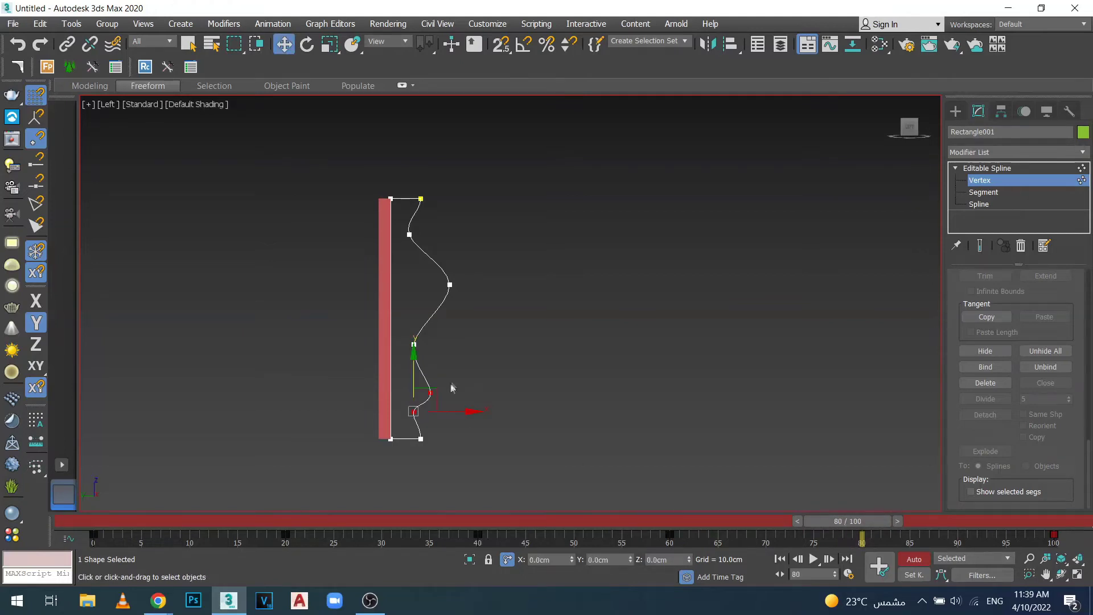
- At frame 80, delete one lower vertex and stretch a Bezier tangent to round the lower curve
left_click(435, 428)
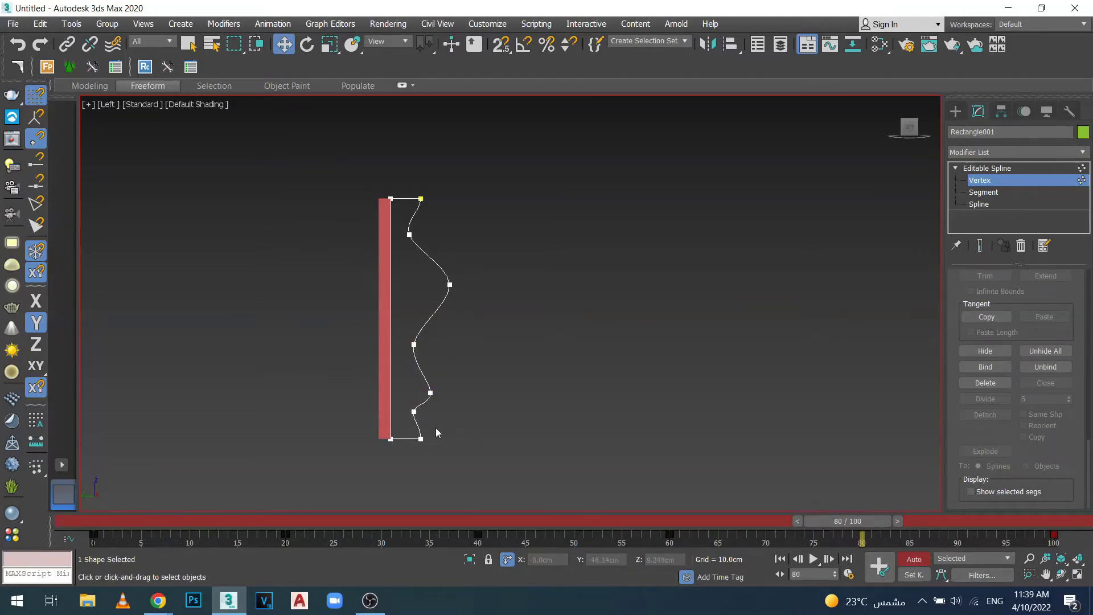
scroll(436, 428, "up", 3)
left_click_drag(413, 387, 380, 411)
key("Delete")
left_click_drag(453, 336, 409, 384)
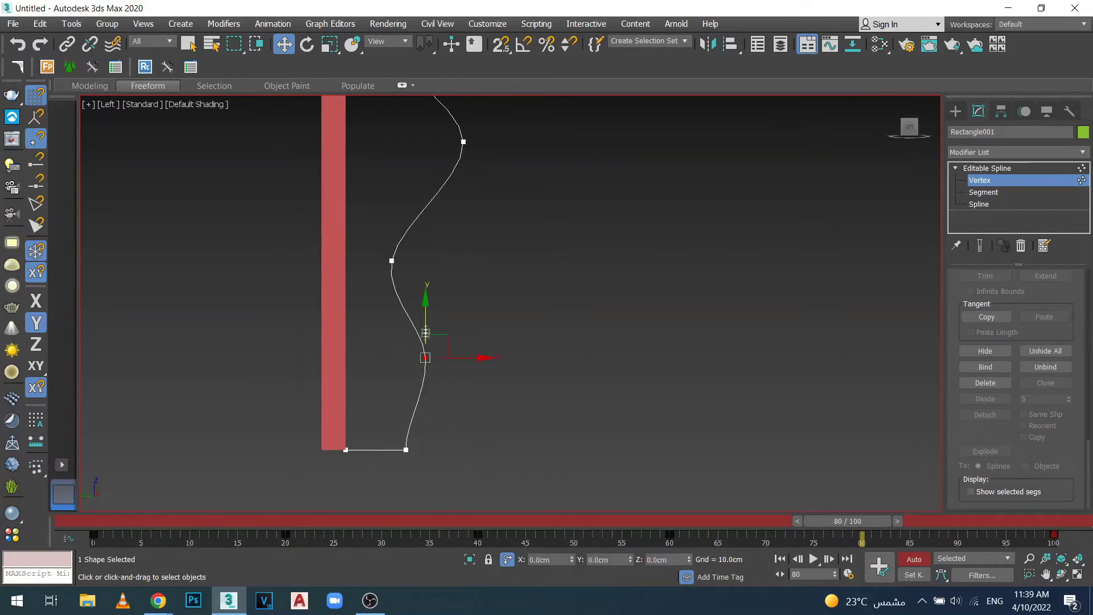
mouse_move(420, 341)
left_mouse_down()
mouse_move(420, 383)
mouse_move(492, 389)
left_mouse_up()
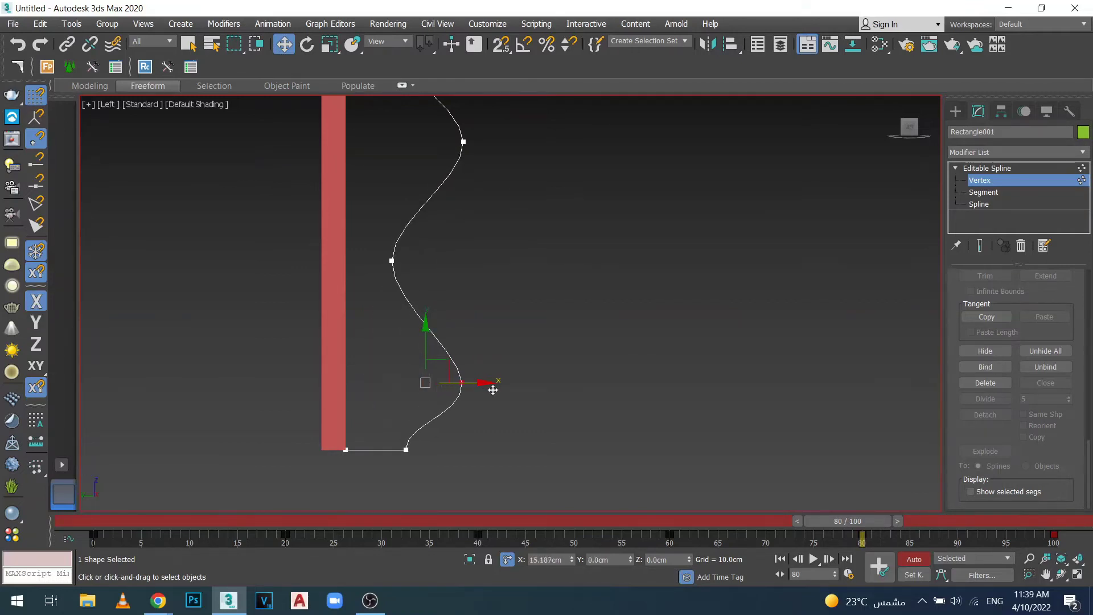
- Try moving the middle-right and lower-left vertices, cancelling both trial moves
scroll(491, 390, "down", 3)
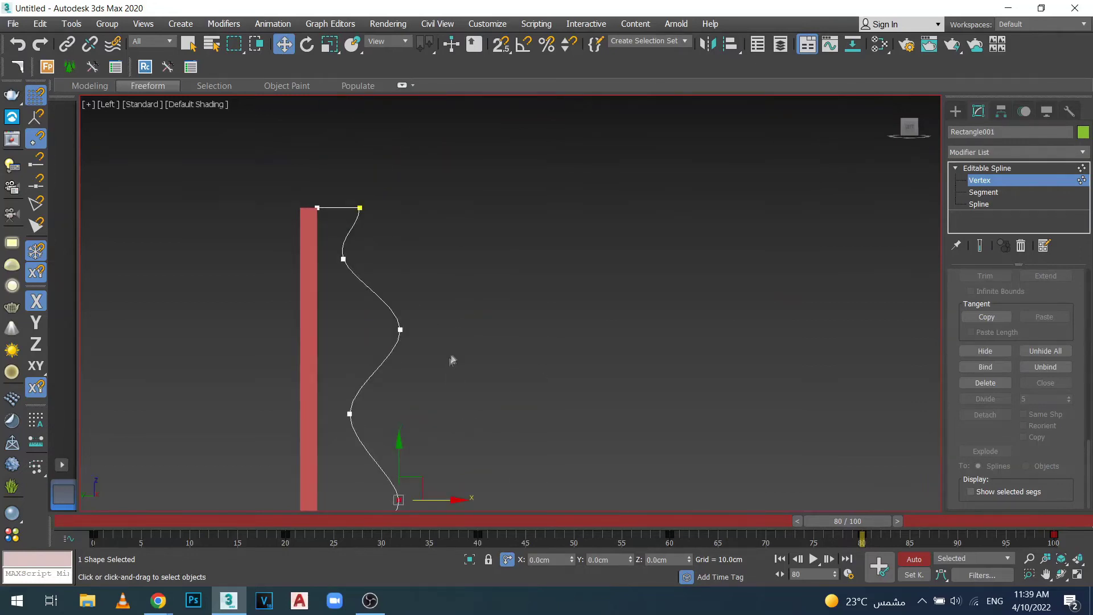
middle_click_drag(452, 360, 458, 296)
left_click(423, 255)
left_click_drag(423, 233, 424, 200)
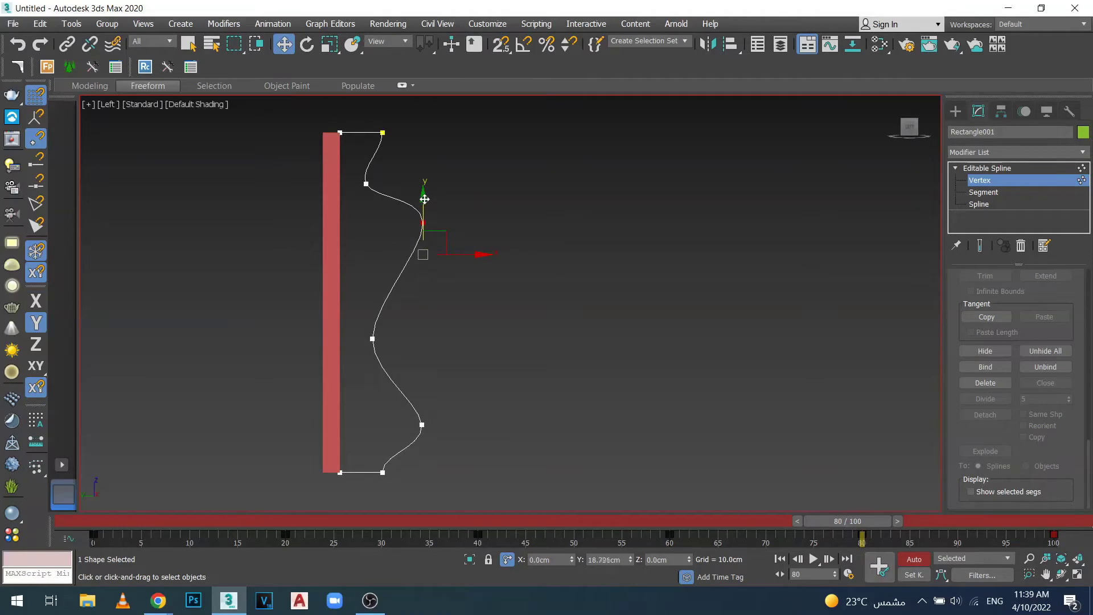
right_click(424, 200)
mouse_move(411, 312)
left_mouse_down()
mouse_move(368, 362)
mouse_move(389, 338)
left_mouse_up()
key("F5")
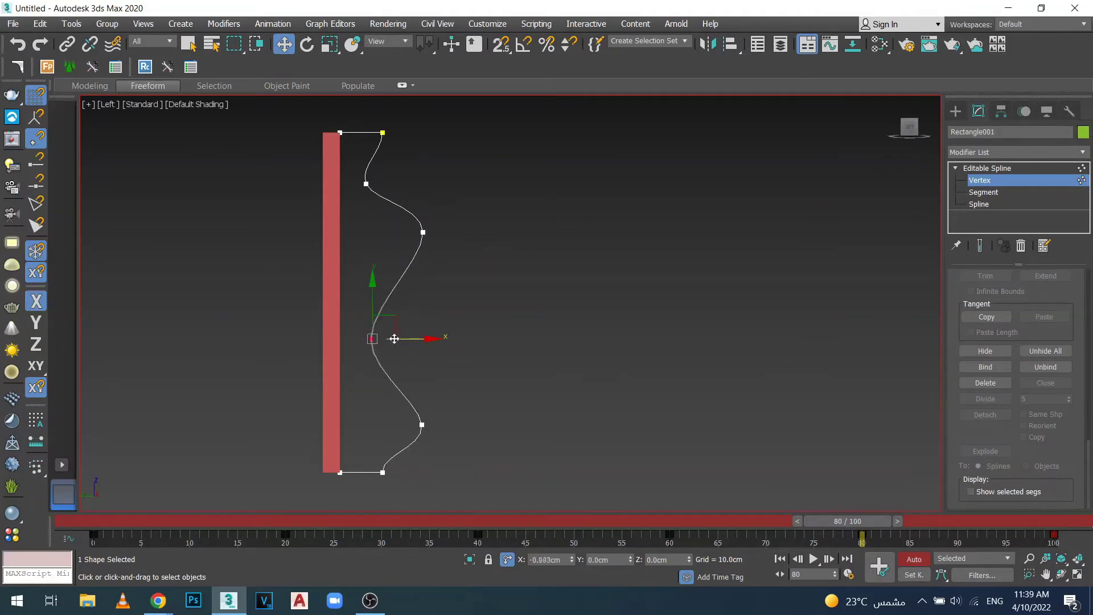
right_click(394, 339)
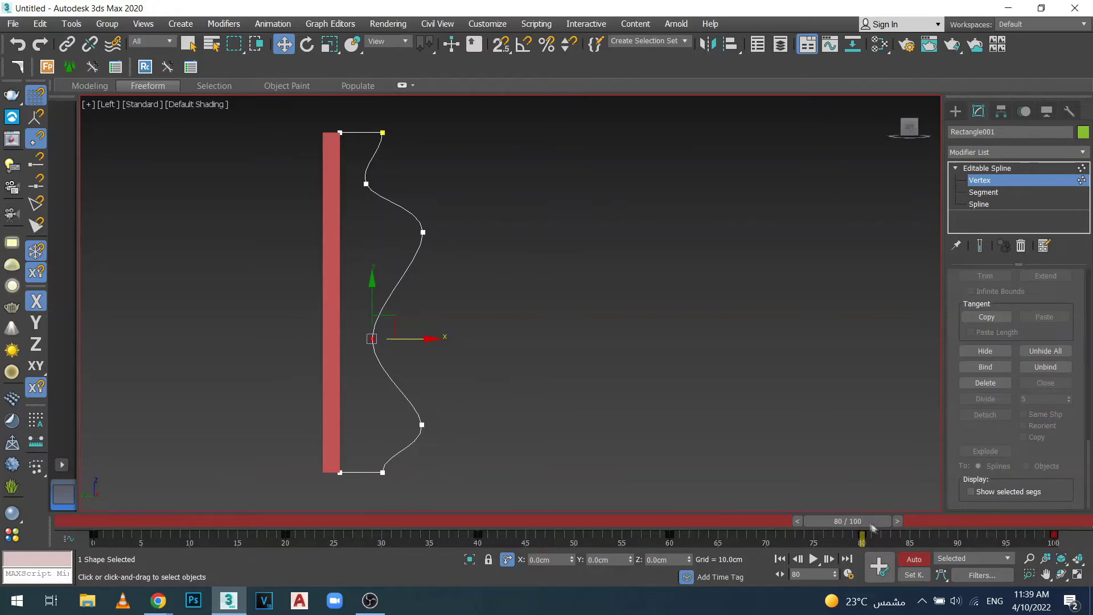
- At frame 100, shift several vertices along the wave to the left
left_click_drag(857, 521, 1070, 521)
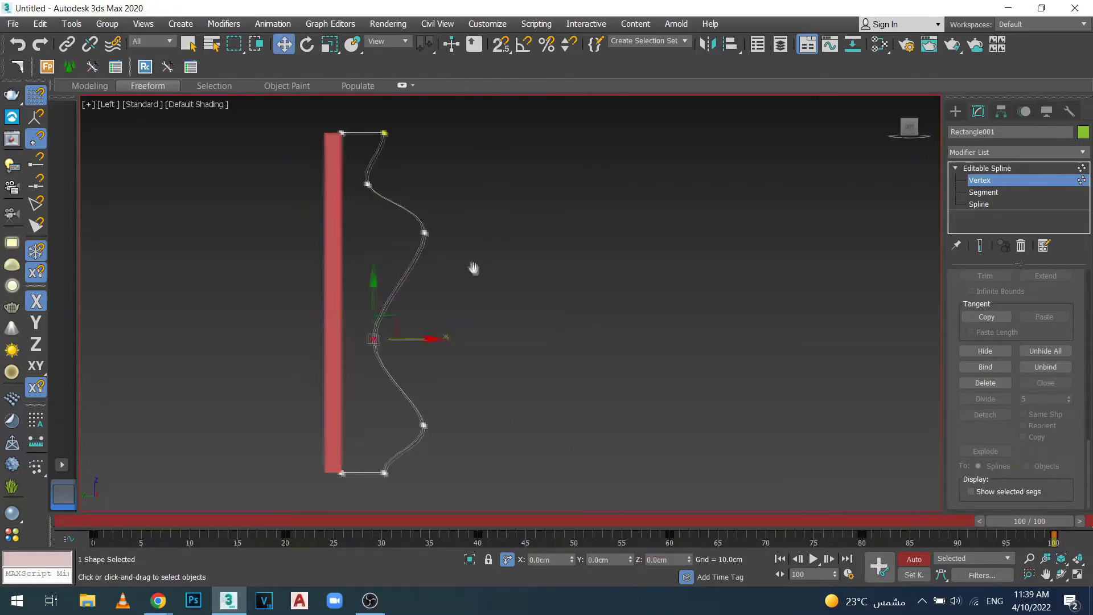
middle_click_drag(470, 267, 490, 279)
left_click_drag(452, 391, 379, 452)
left_click_drag(477, 437, 452, 437)
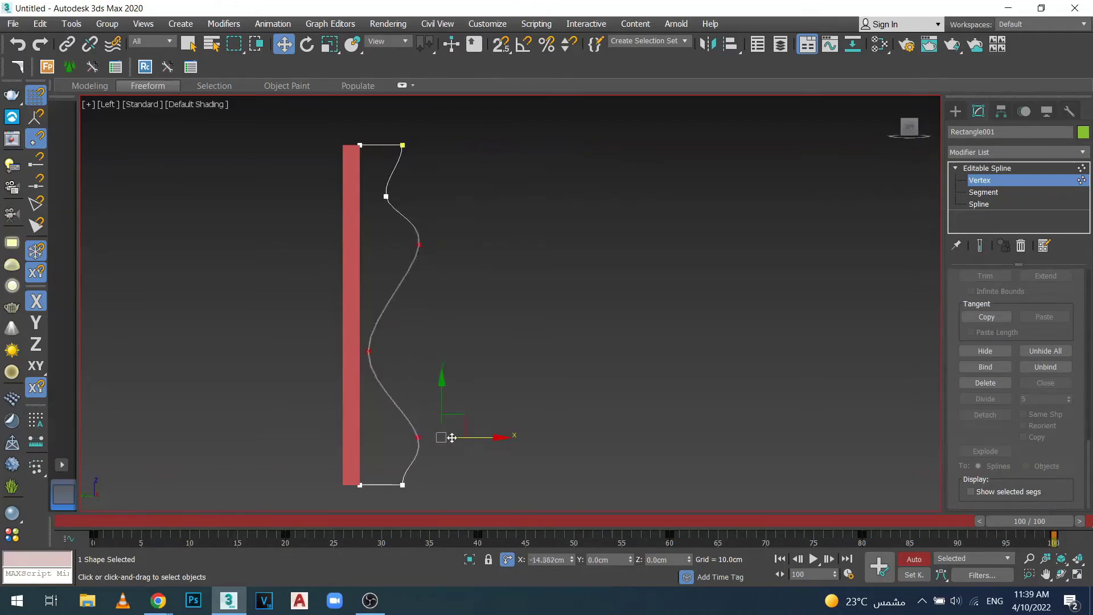
- Pull the upper and lower-right vertices left toward the wall, to about -13.7cm on X
left_click(419, 245)
left_click_drag(434, 244, 424, 247)
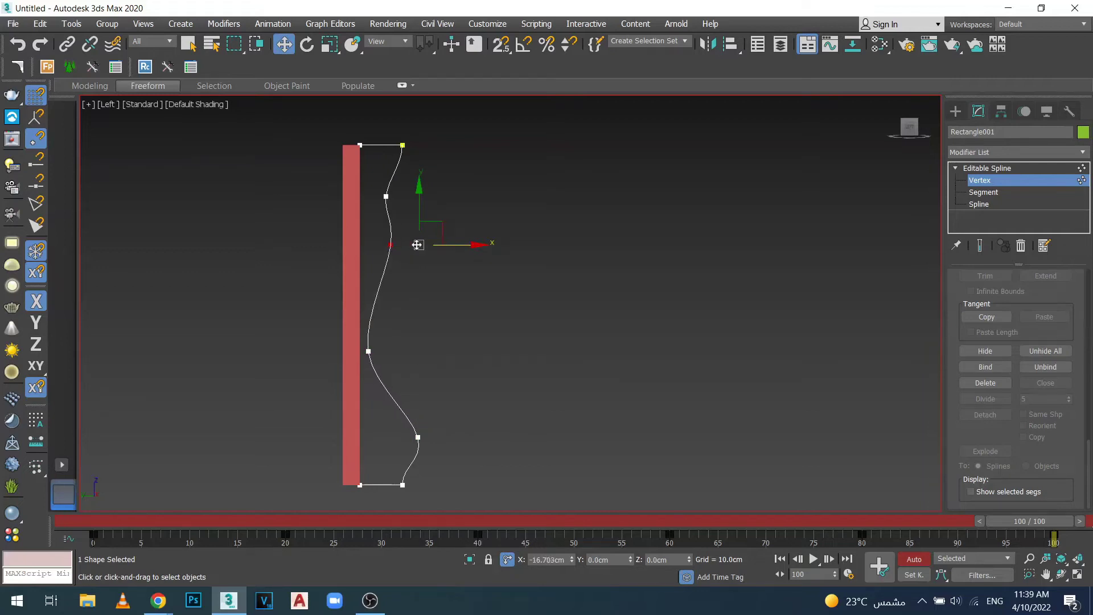
left_click(417, 437)
left_click_drag(430, 437, 410, 436)
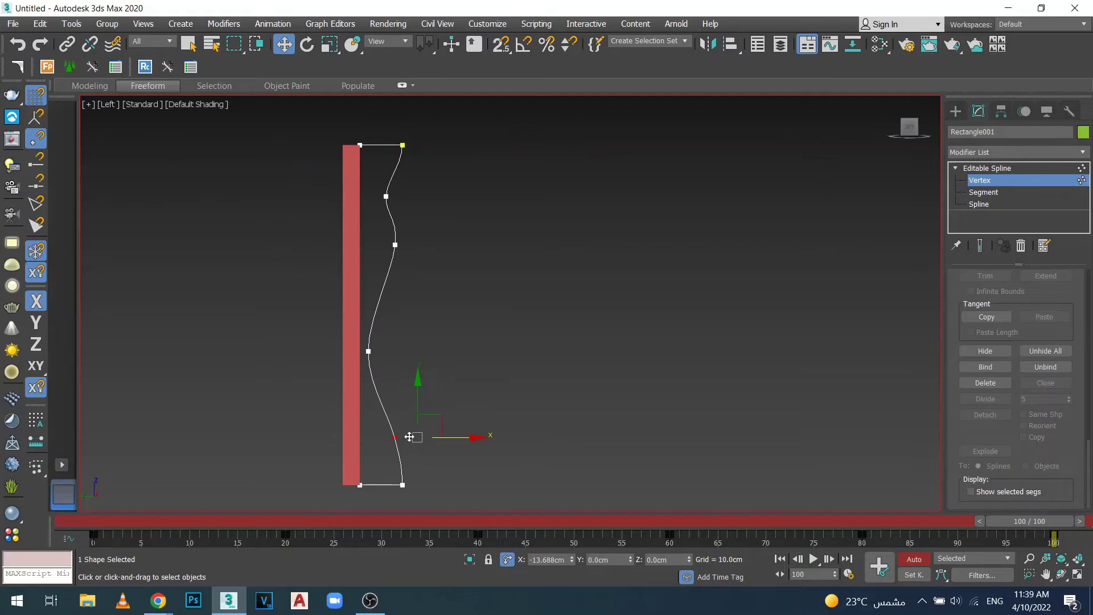
scroll(512, 321, "down", 4)
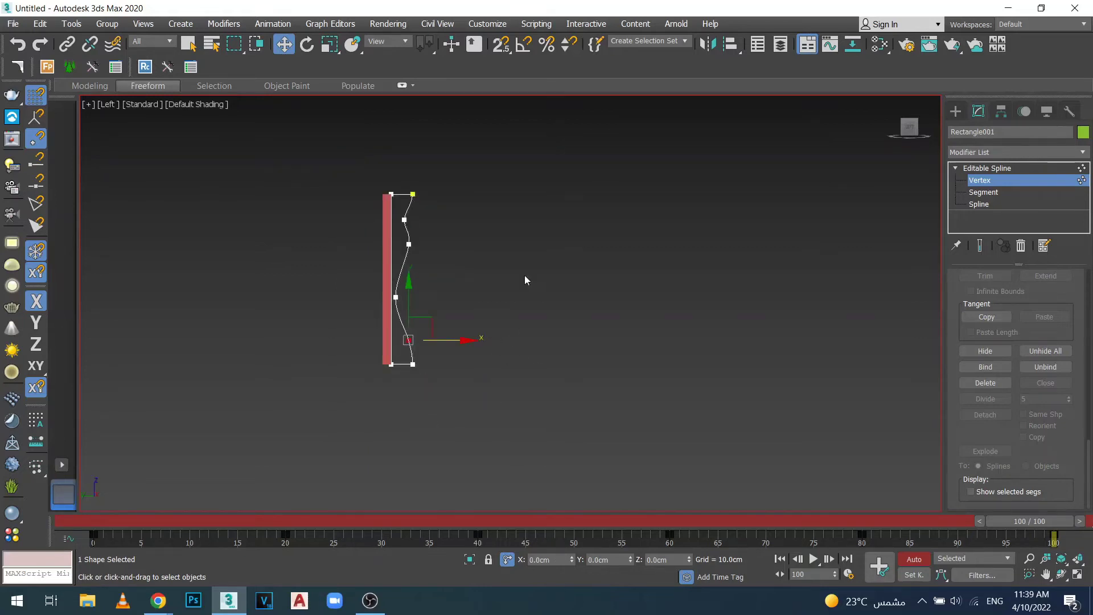
mouse_move(501, 371)
middle_mouse_down("alt")
mouse_move(502, 383)
mouse_move(461, 394)
mouse_move(525, 300)
middle_mouse_up("alt")
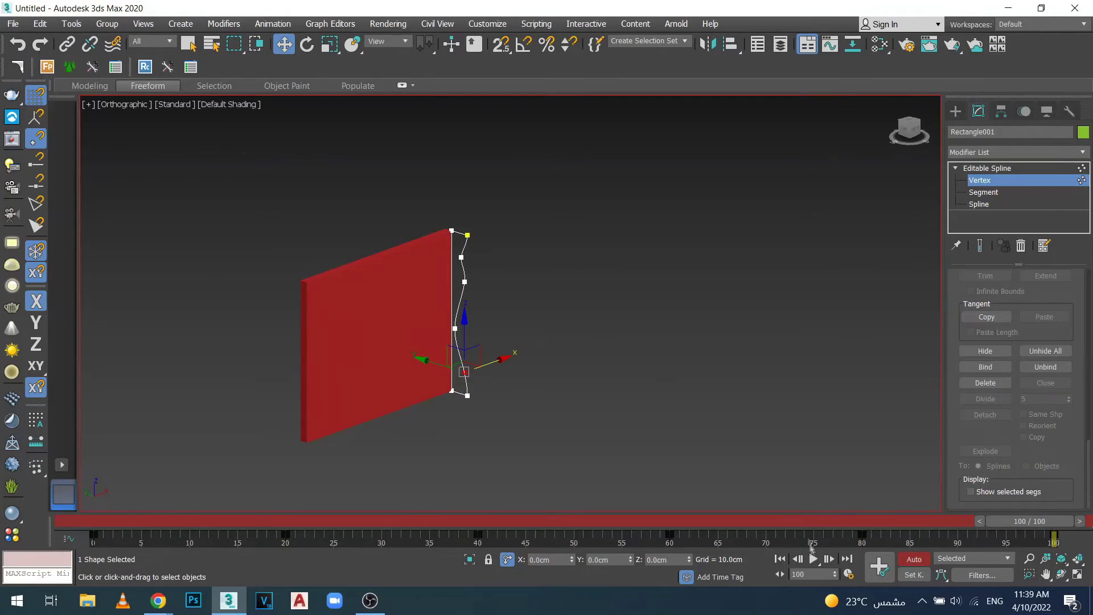
- Preview the wave animation, stop playback, and return to the first frame
left_click(814, 558)
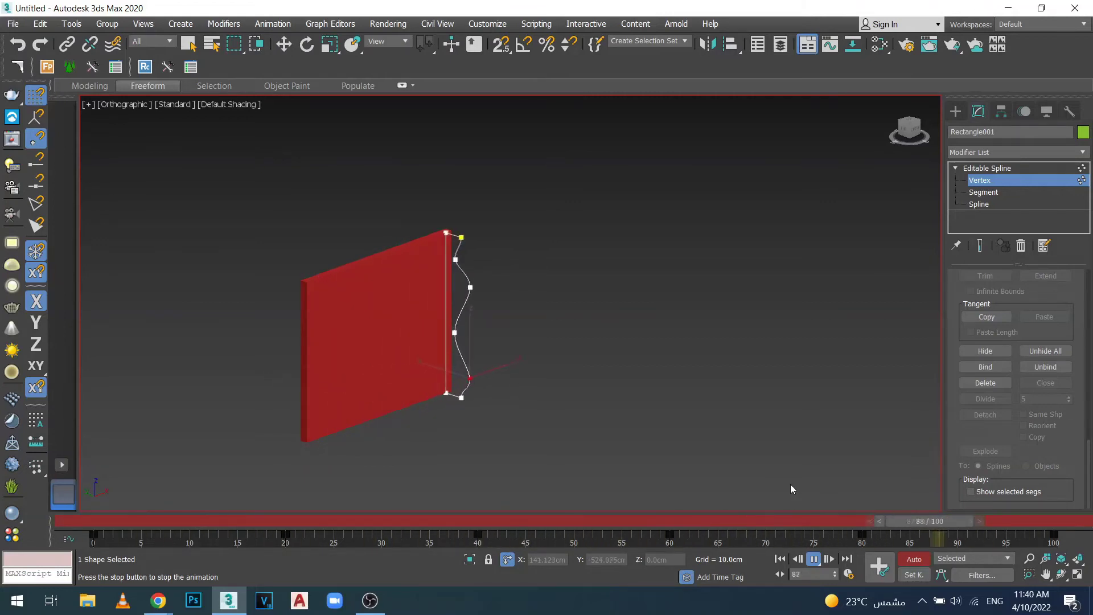
left_click(814, 558)
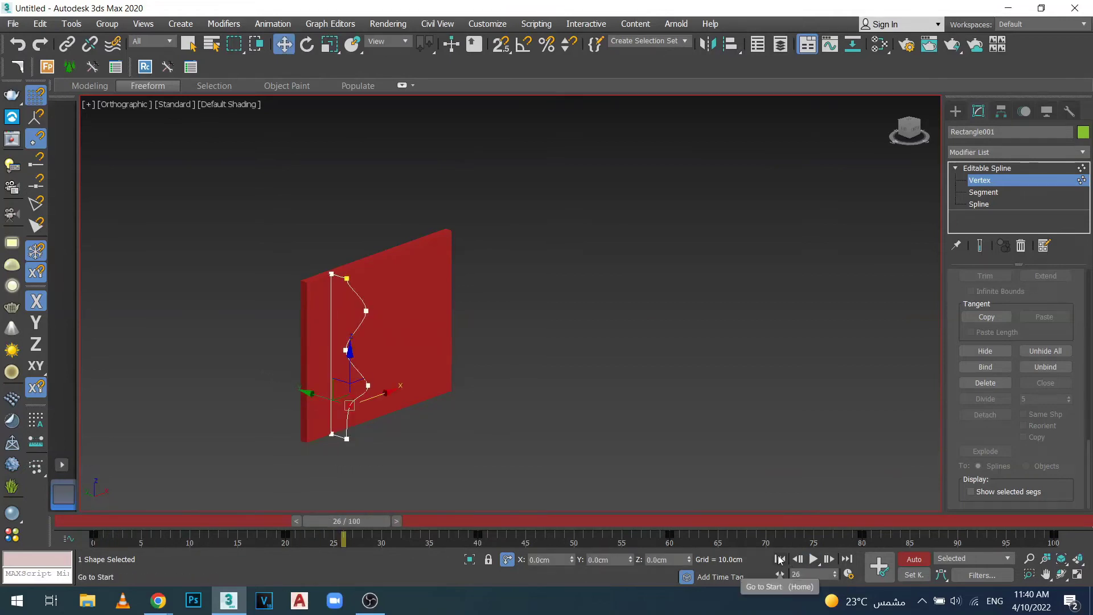
left_click(779, 559)
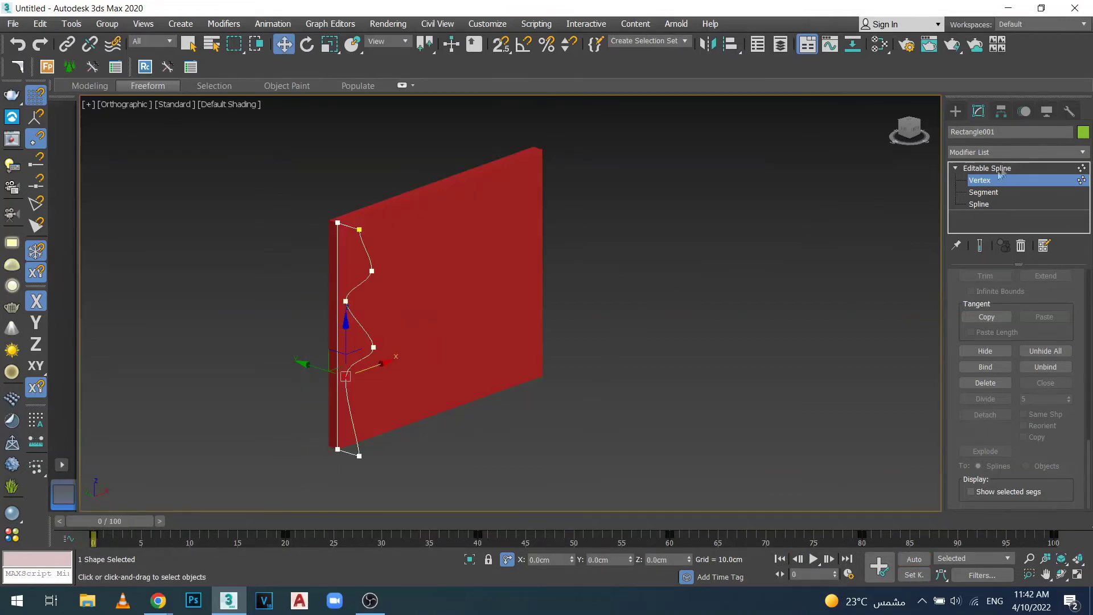
- Return to the Editable Spline level and add a Shell modifier via the 'sh' search
left_click(995, 168)
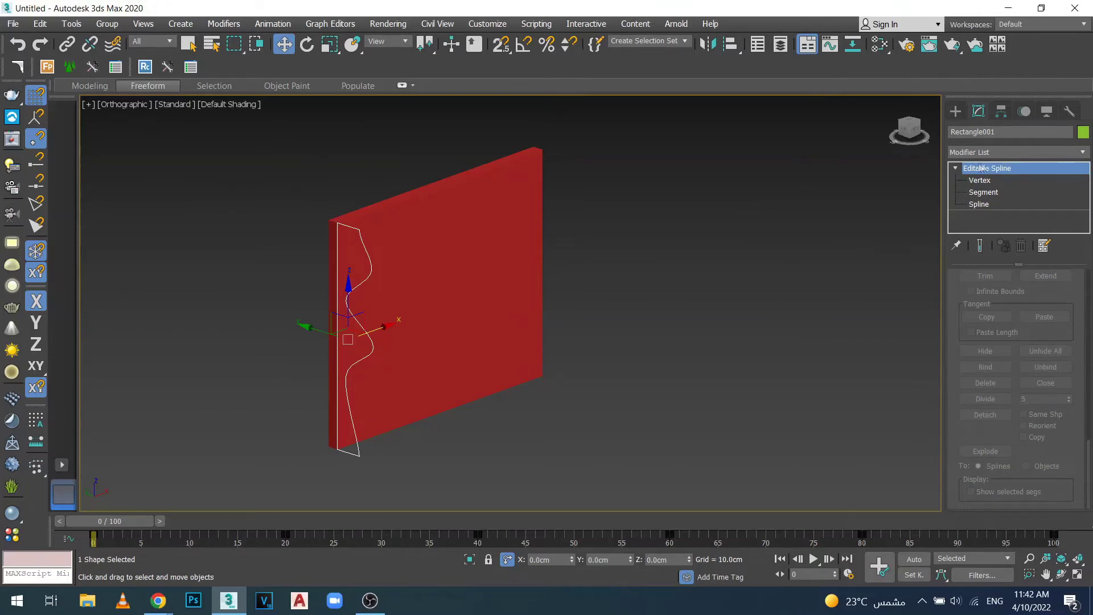
left_click(1001, 149)
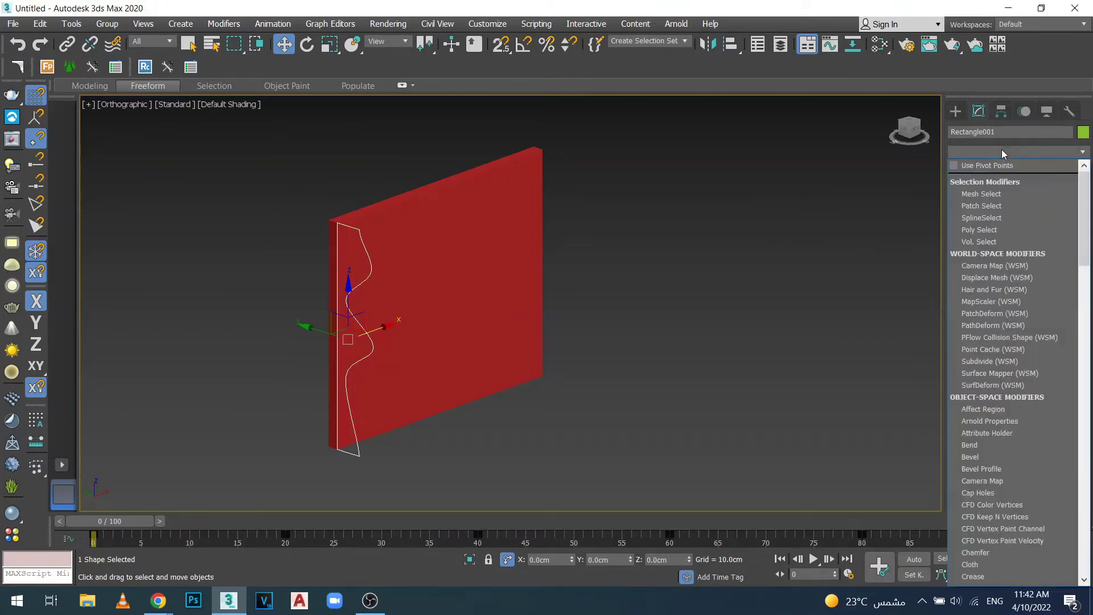
type("sh")
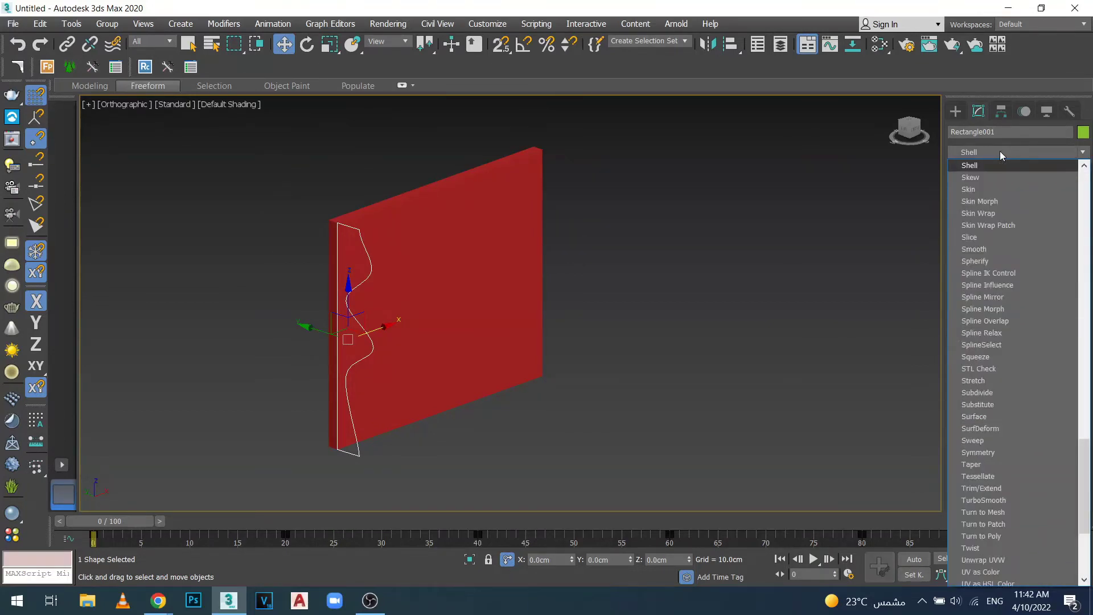
key("Return")
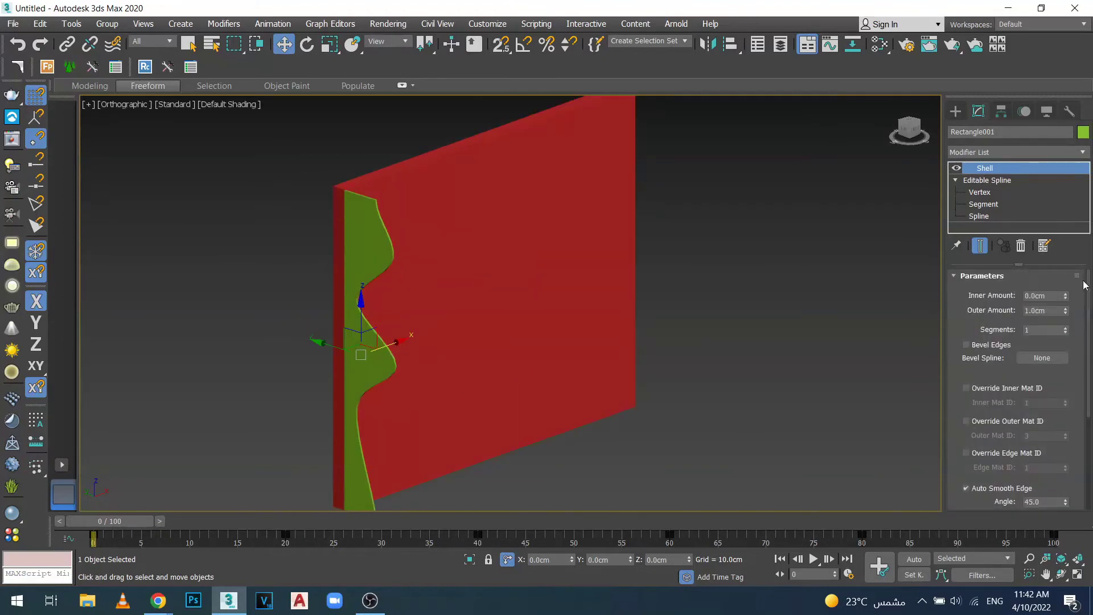
- Set the Shell Inner Amount to 2.5cm and Outer Amount to 0cm
double_click(1053, 295)
type("2.5")
key("Return")
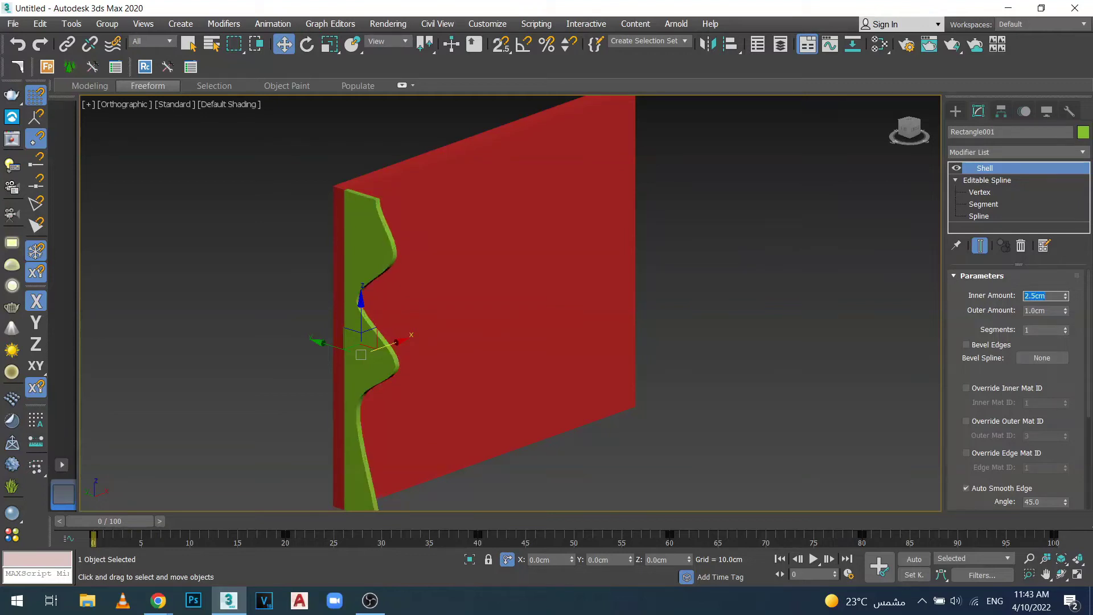
double_click(1049, 310)
scroll(407, 170, "up", 5)
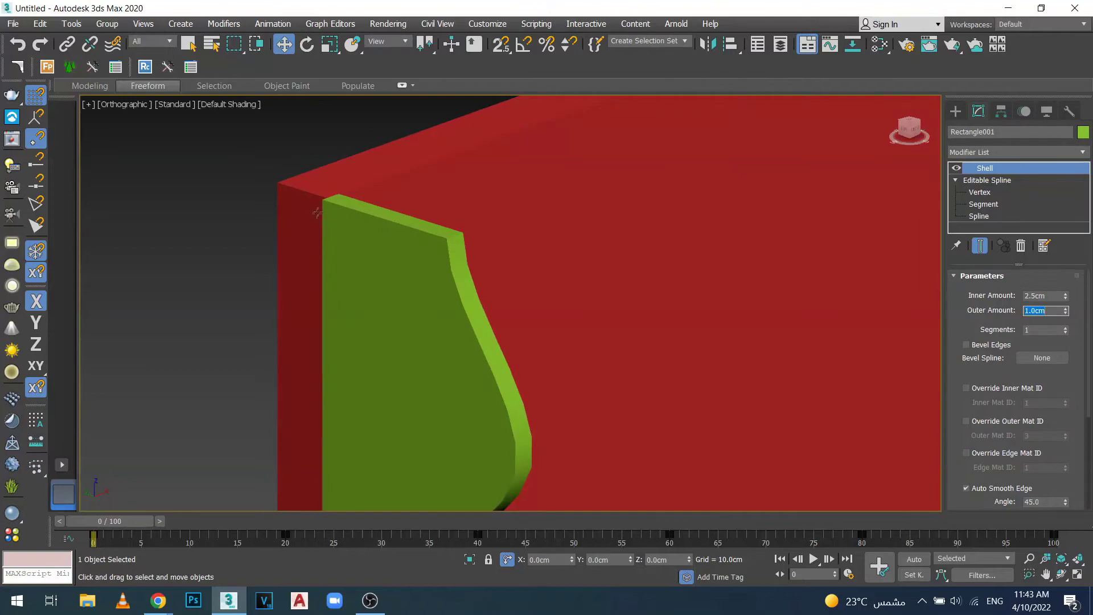
middle_click_drag(327, 236, 333, 290, "alt")
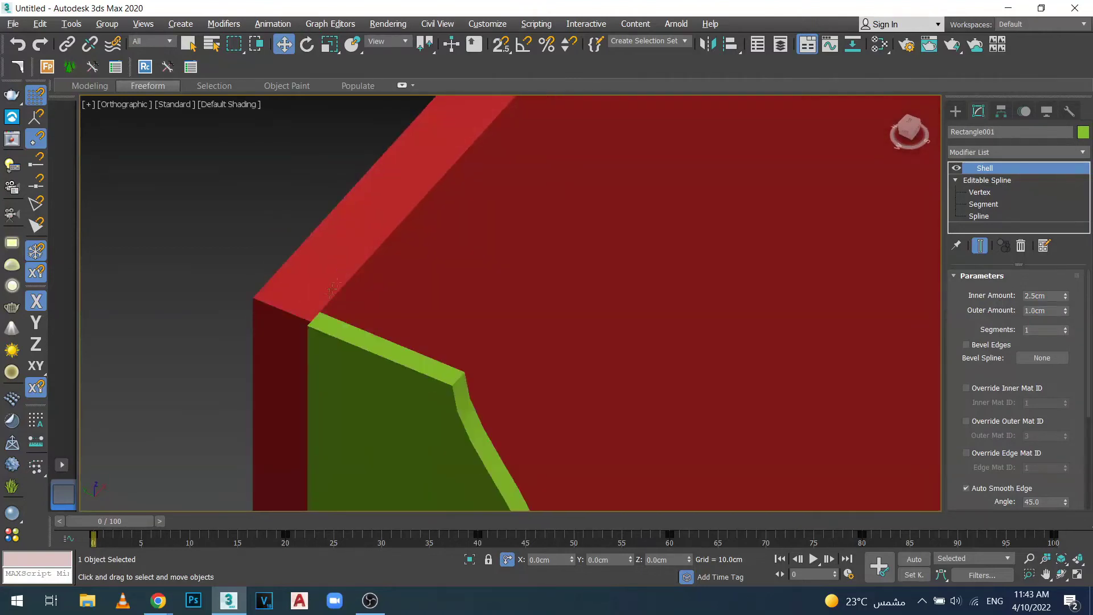
left_click(1050, 316)
type("0")
key("Return")
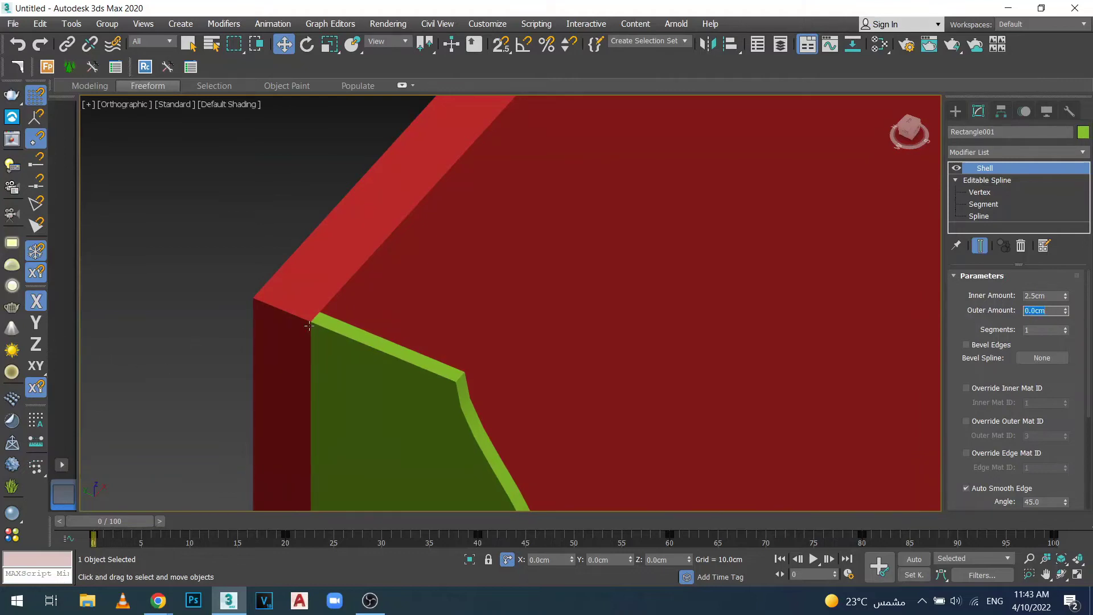
scroll(318, 359, "up", 5)
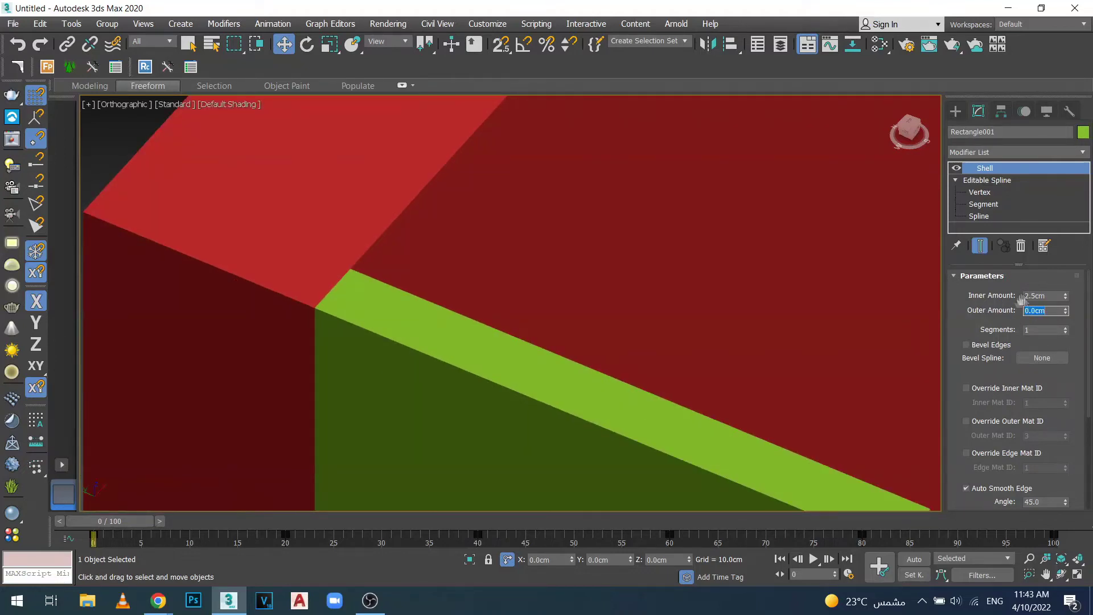
middle_click_drag(544, 417, 485, 385, "alt")
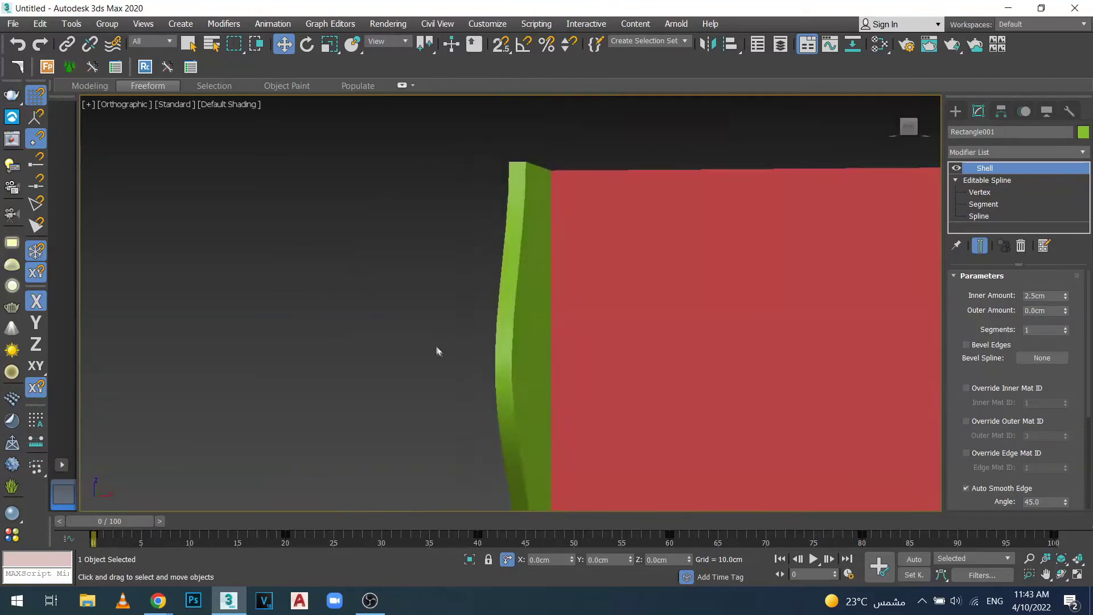
- Orbit and pan the view to frame the whole red wall with the shelled slice
scroll(435, 345, "down", 3)
mouse_move(436, 344)
middle_mouse_down("alt")
mouse_move(398, 354)
mouse_move(557, 311)
mouse_move(472, 301)
middle_mouse_up("alt")
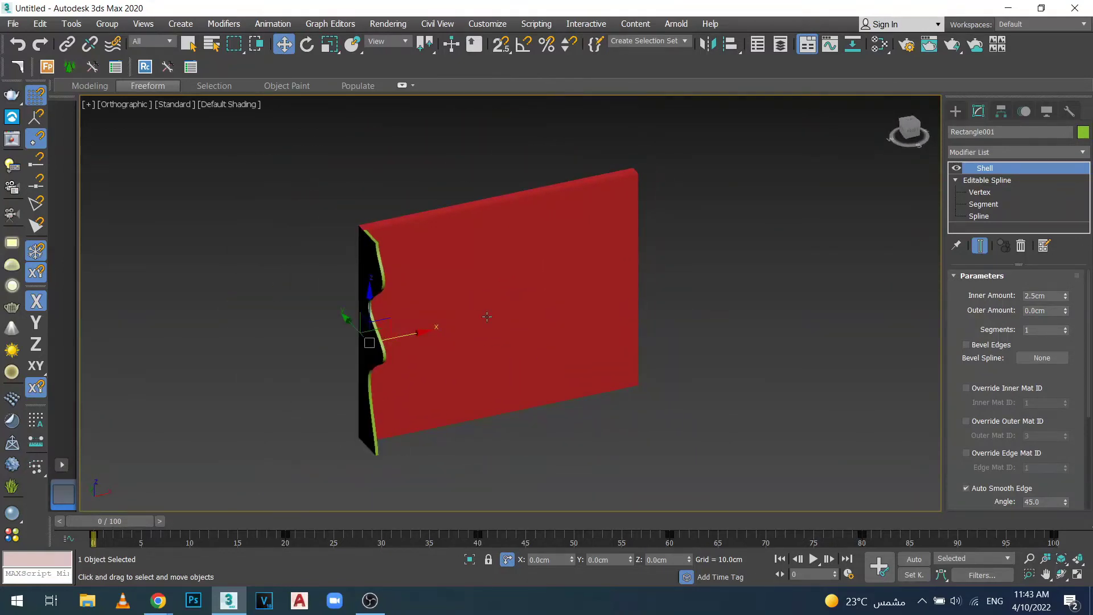
scroll(487, 316, "up", 4)
scroll(285, 319, "down", 2)
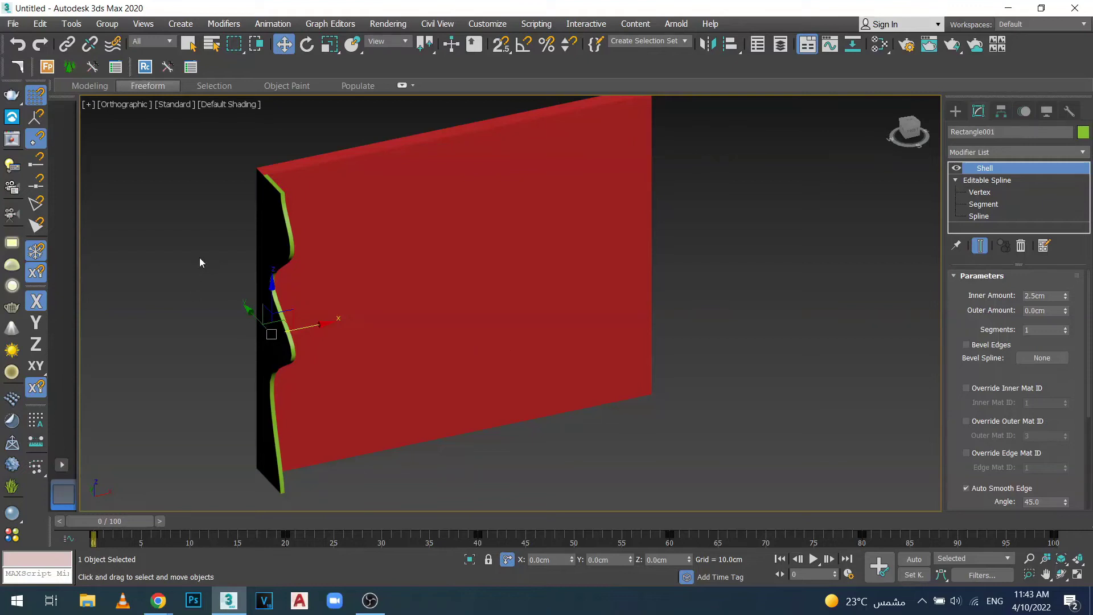
middle_click_drag(414, 328, 441, 310)
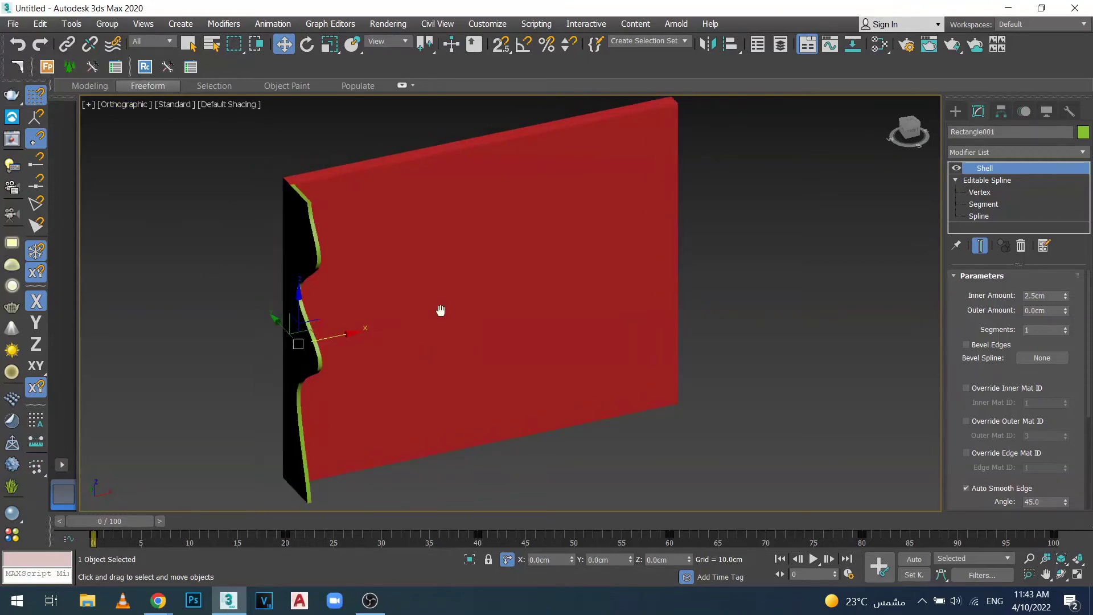
- Snapshot the animated slice as 40 mesh copies over frames 0 to 100
left_click(955, 111)
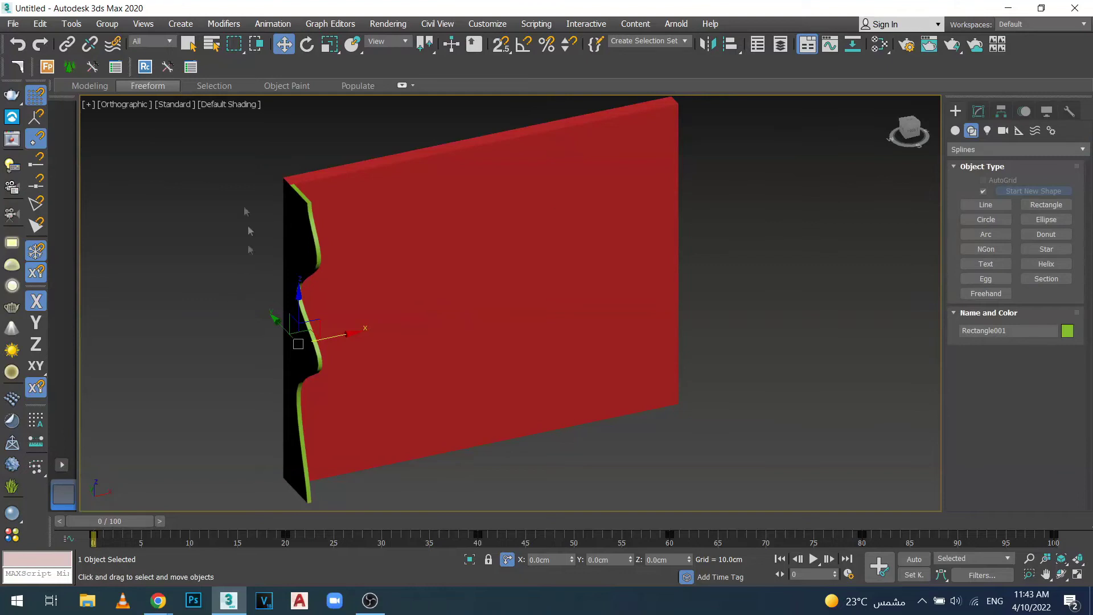
left_click(68, 27)
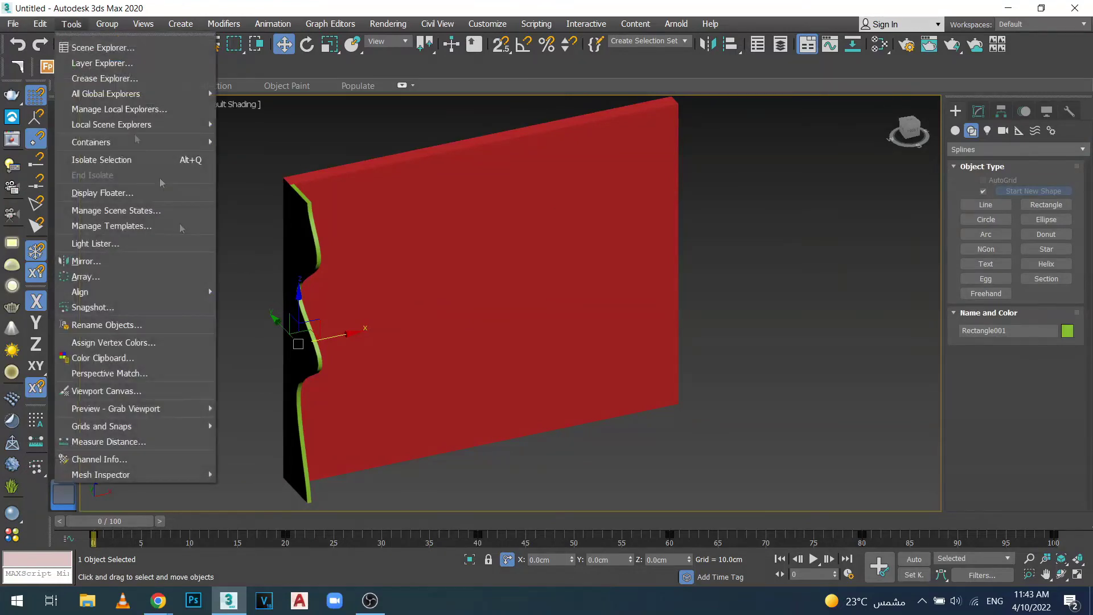
left_click(86, 309)
left_click_drag(525, 204, 558, 211)
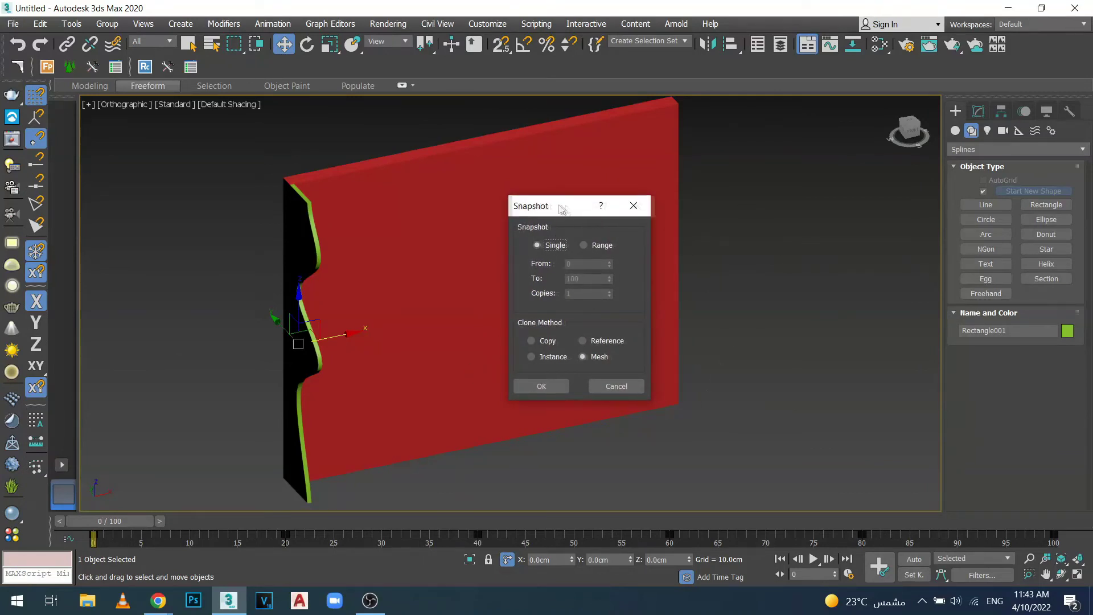
left_click_drag(560, 207, 602, 203)
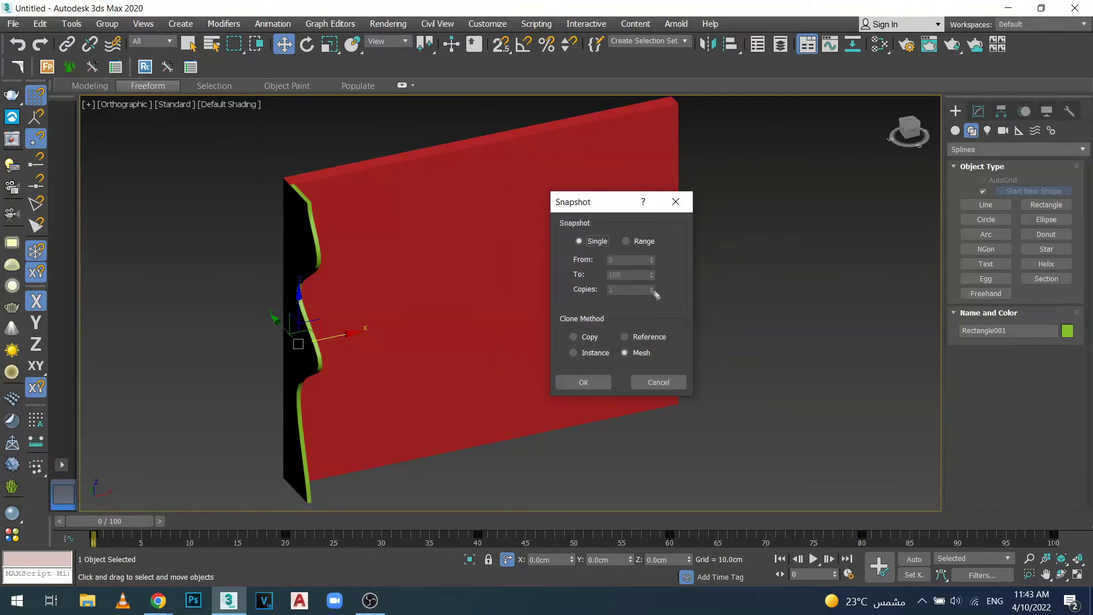
left_click(626, 242)
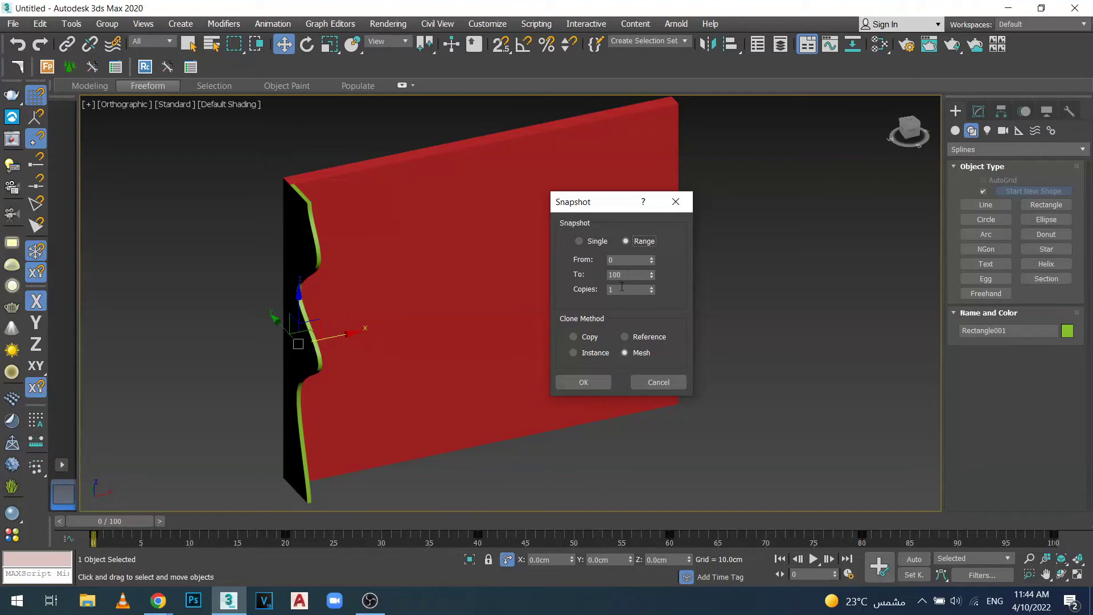
left_click_drag(626, 289, 566, 295)
left_click(585, 383)
scroll(558, 460, "down", 5)
mouse_move(496, 300)
middle_mouse_down()
mouse_move(407, 290)
mouse_move(450, 287)
mouse_move(472, 347)
middle_mouse_up()
scroll(448, 297, "up", 3)
scroll(448, 297, "up", 3)
scroll(448, 298, "down", 3)
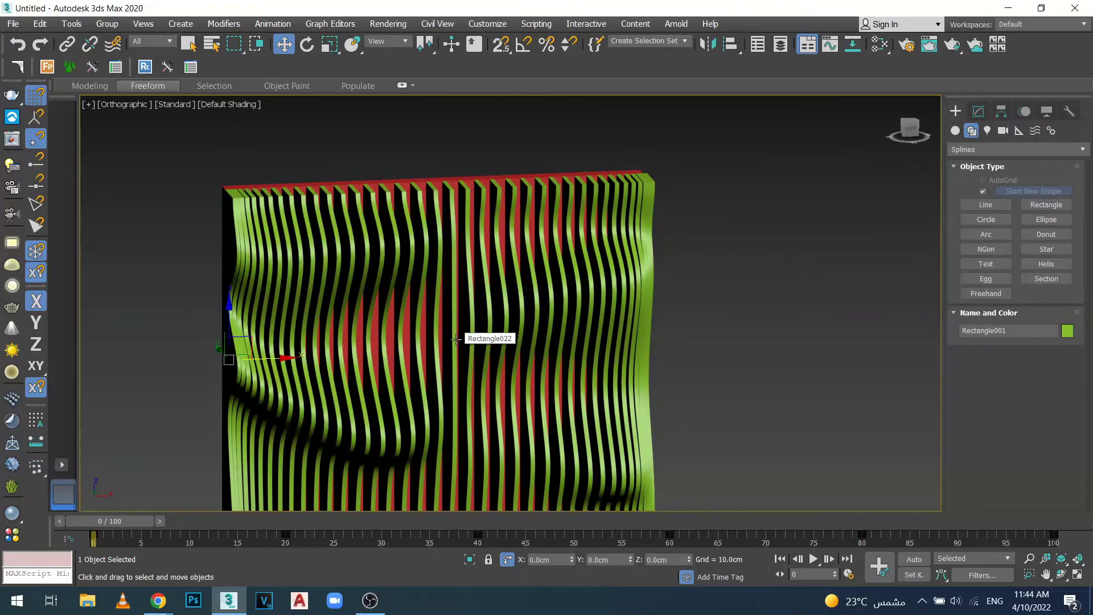
- Switch to a shaded Top view and pan across to inspect the fin array
key("t")
key("F3")
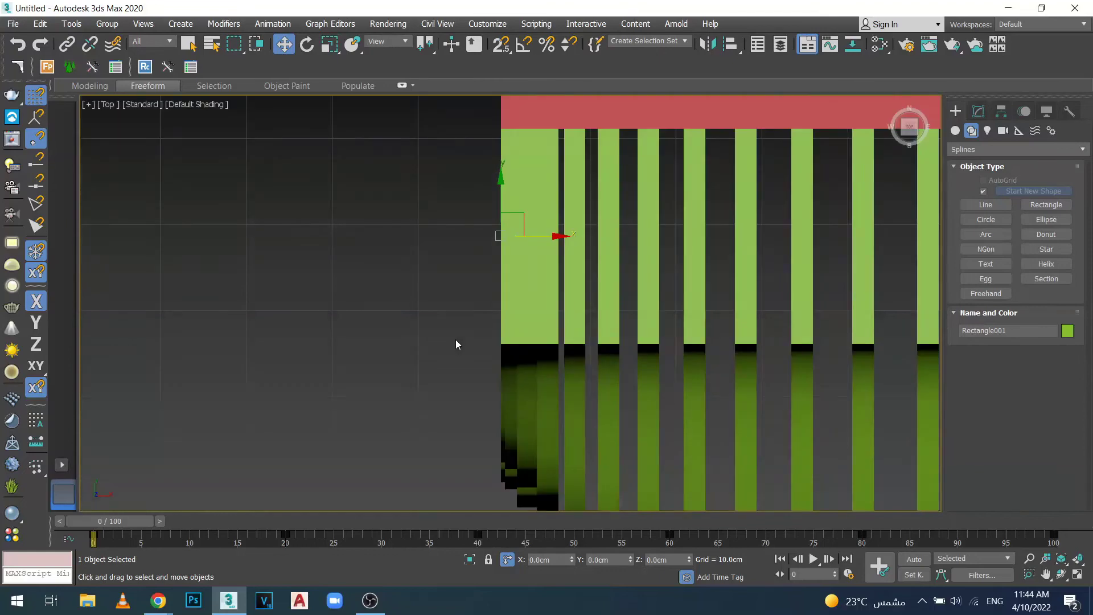
scroll(393, 324, "down", 2)
scroll(376, 286, "down", 2)
scroll(542, 288, "down", 2)
middle_click_drag(542, 288, 508, 319)
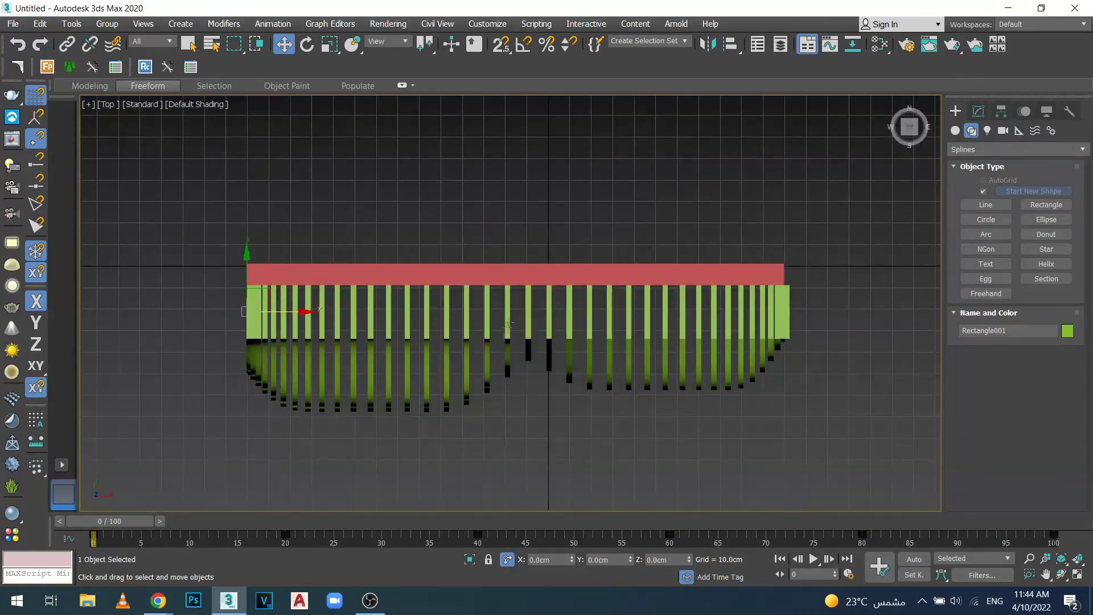
scroll(257, 282, "up", 3)
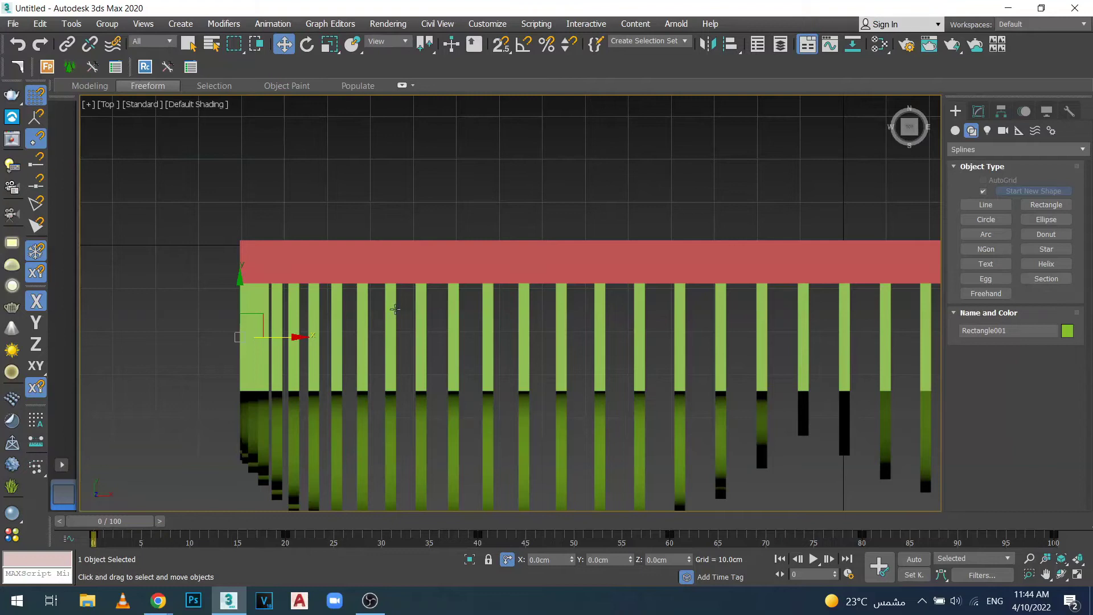
middle_click_drag(395, 309, 460, 332)
scroll(459, 332, "down", 2)
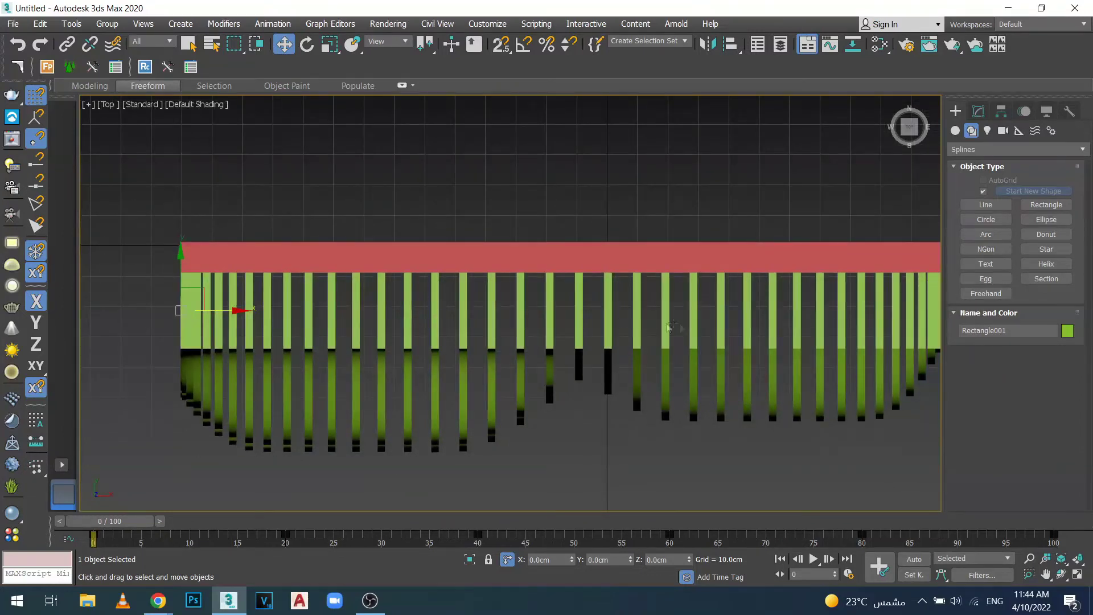
scroll(669, 326, "down", 2)
middle_click_drag(518, 278, 384, 290)
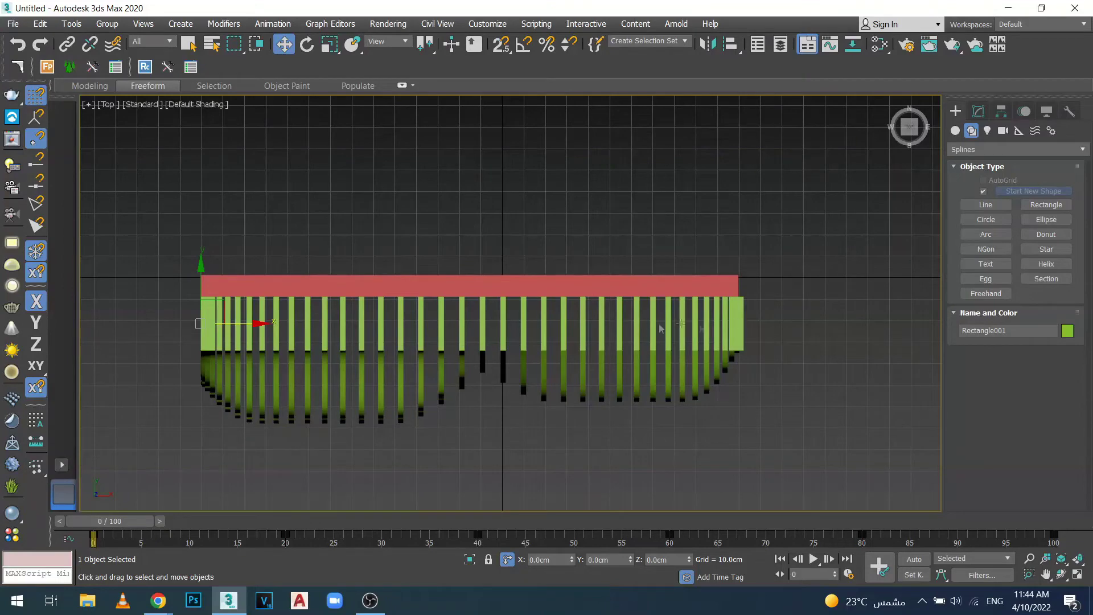
- Hide the viewport grid and undo the snapshot slices
scroll(491, 373, "down", 3)
mouse_move(512, 408)
middle_mouse_down()
mouse_move(466, 366)
mouse_move(521, 368)
middle_mouse_up()
scroll(500, 376, "up", 3)
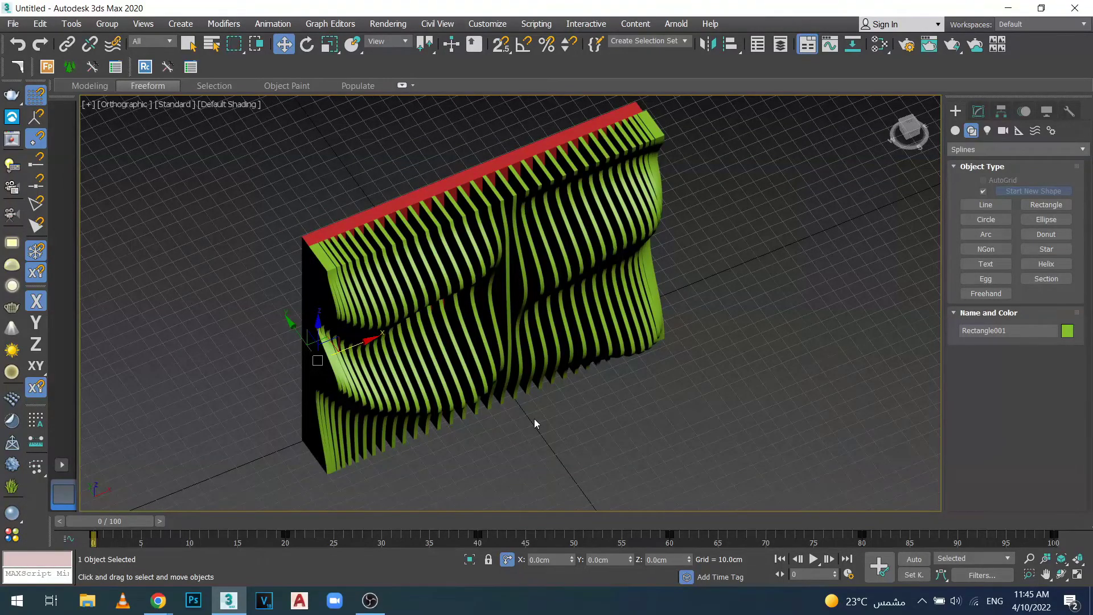
key("g")
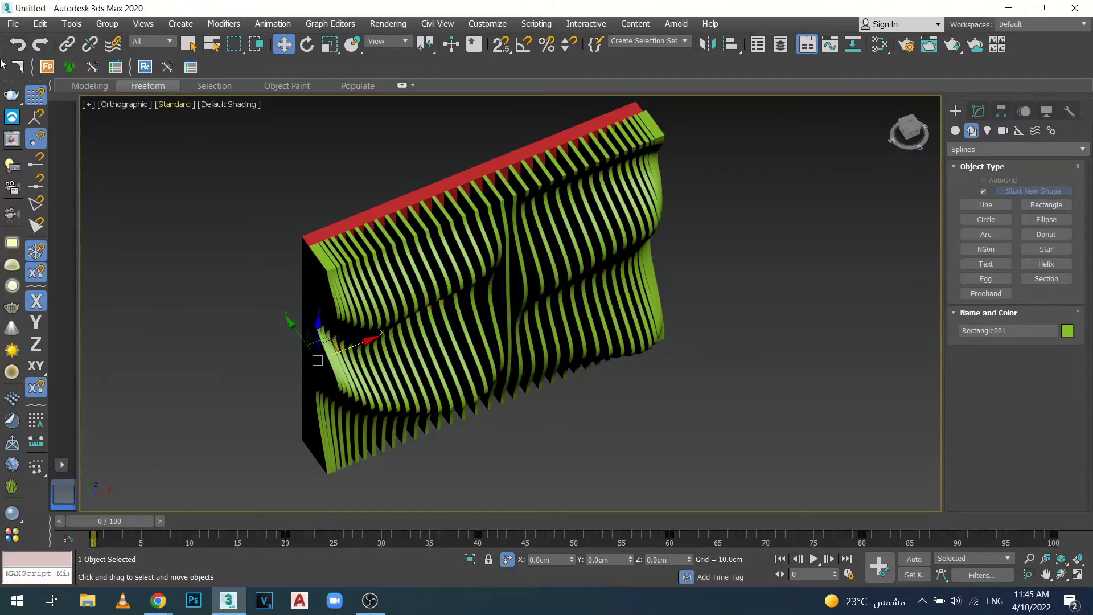
left_click(17, 44)
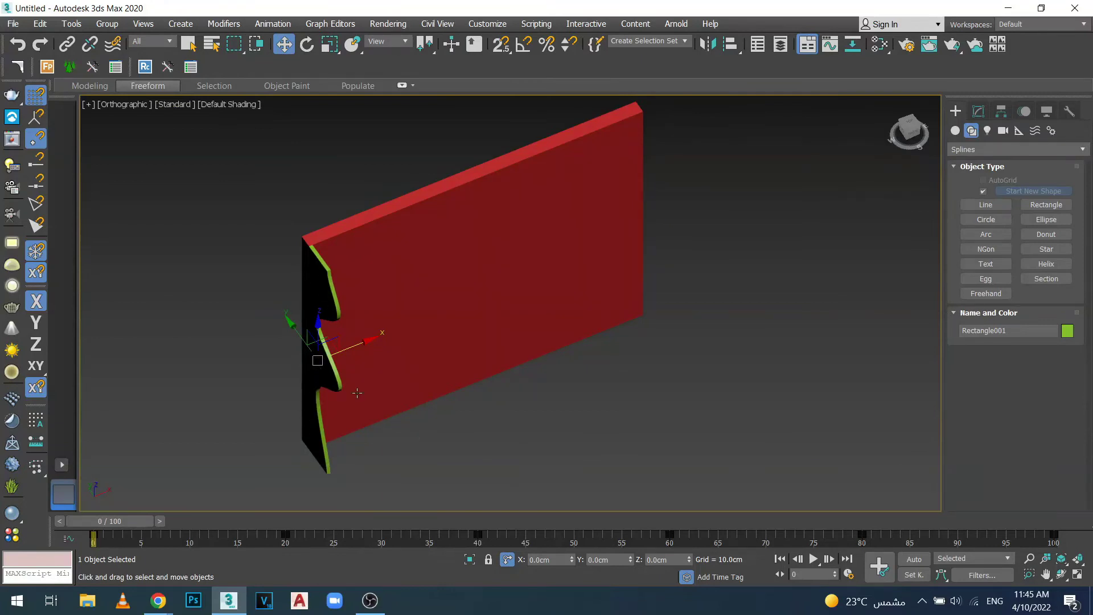
- Open Rectangle001's Curve Editor from the quad menu and position its window
middle_click_drag(325, 306, 363, 368, "alt")
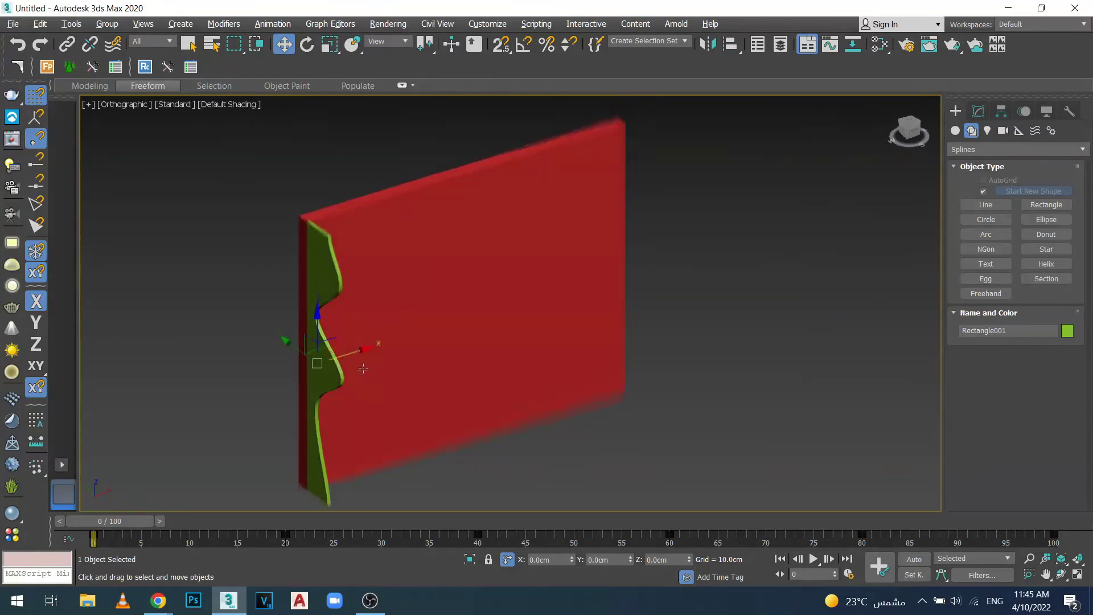
right_click(319, 275)
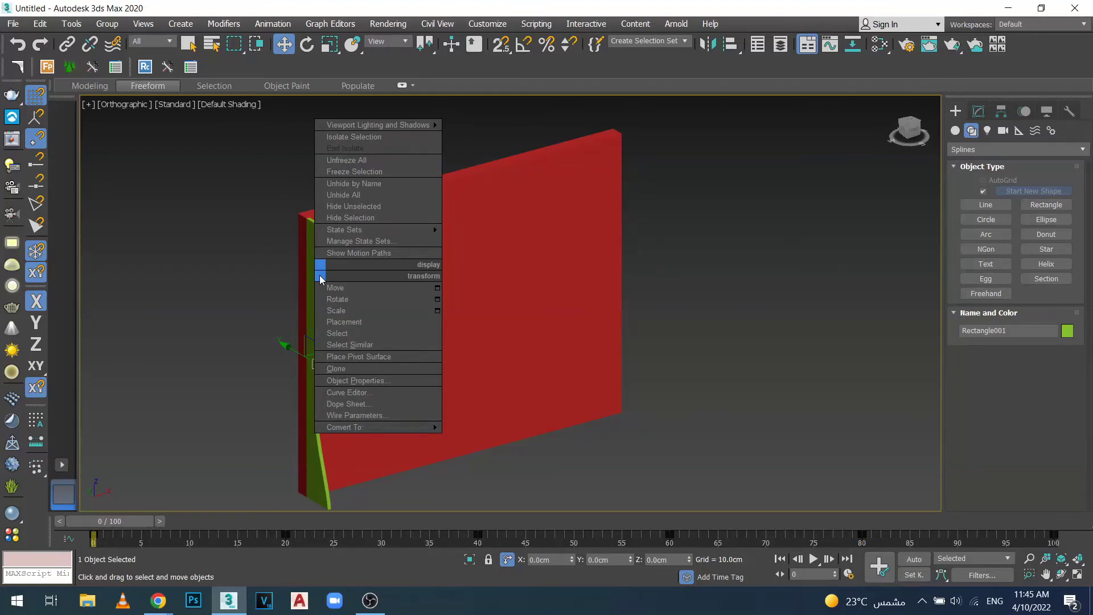
left_click(355, 392)
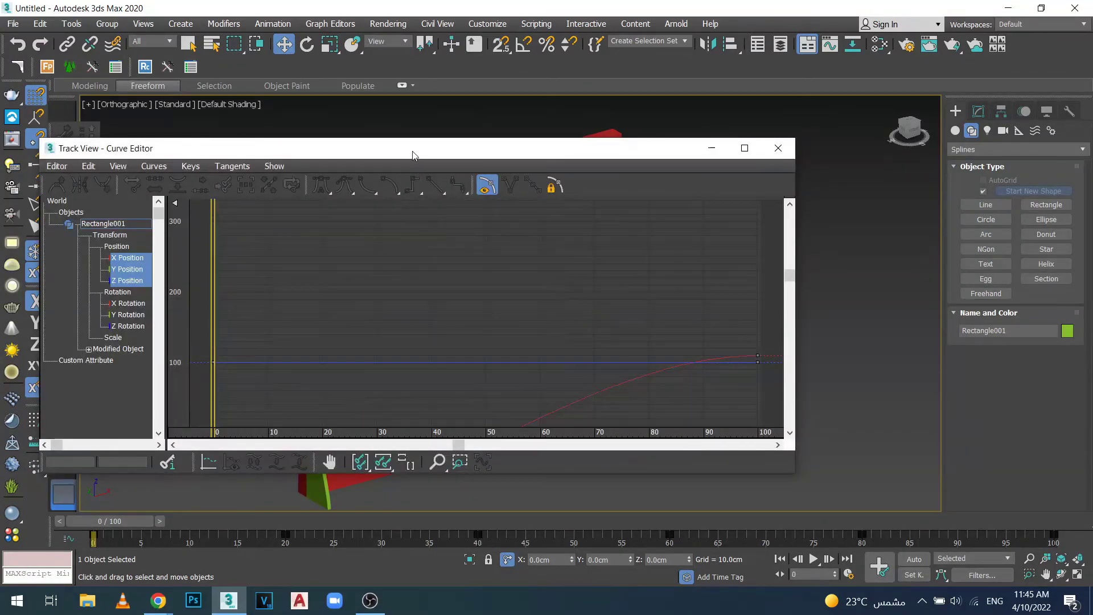
left_click_drag(418, 153, 520, 108)
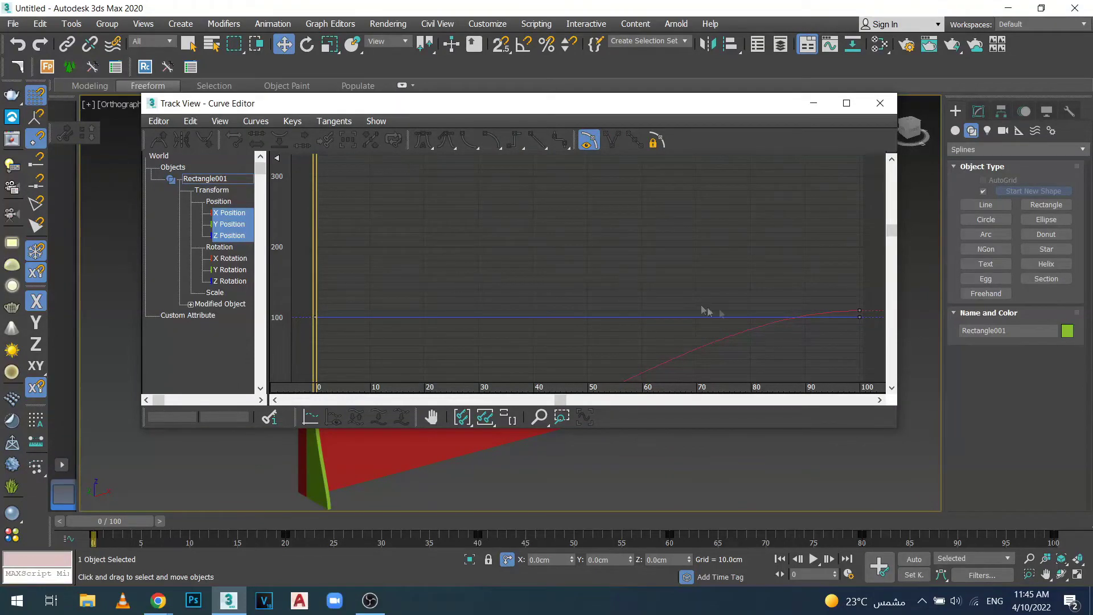
left_click_drag(891, 231, 892, 296)
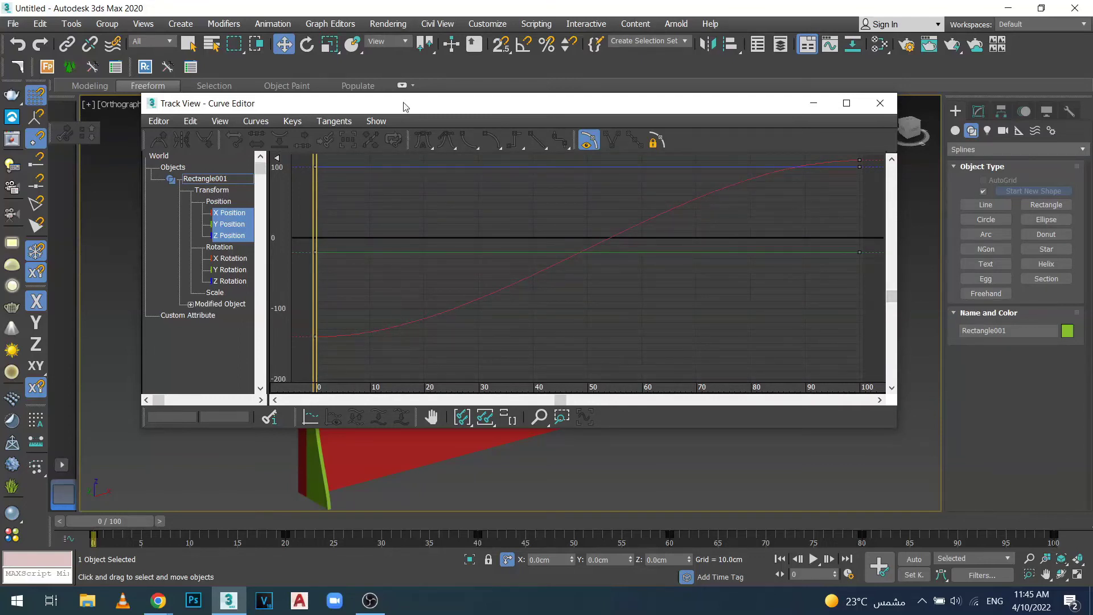
left_click_drag(403, 103, 758, 116)
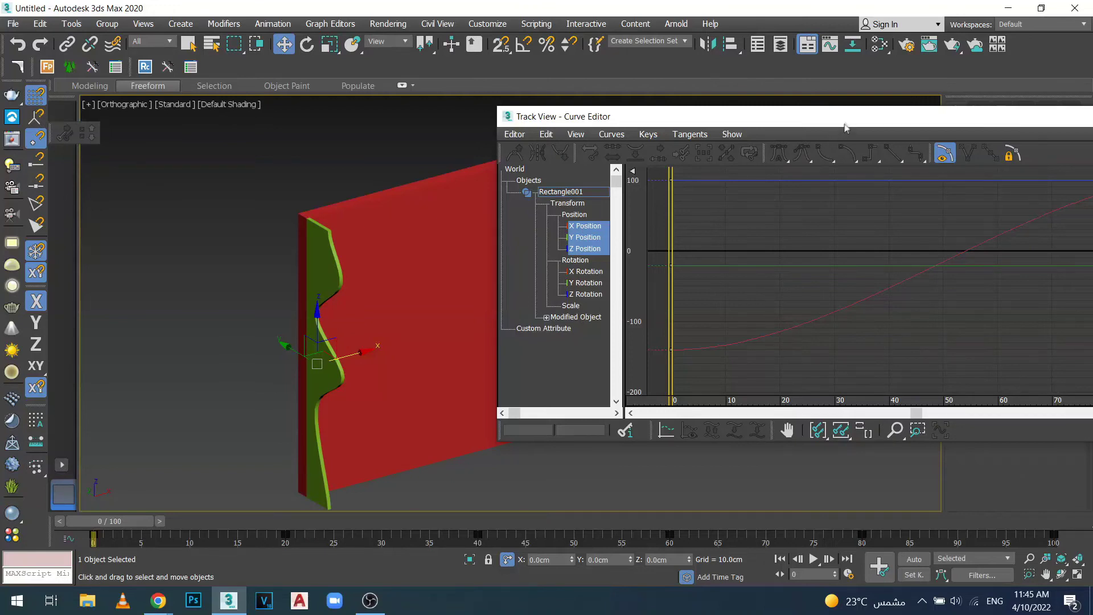
left_click_drag(845, 127, 556, 106)
- Inspect the X, Y and Z Position curves, ending on the eased X Position track
left_click(301, 207)
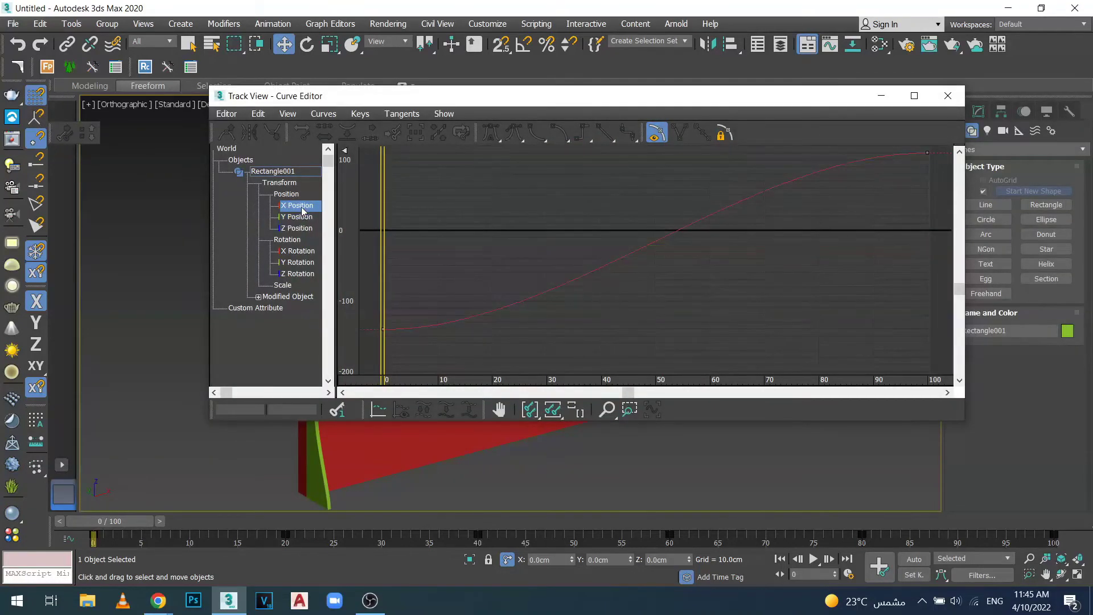
left_click(294, 219)
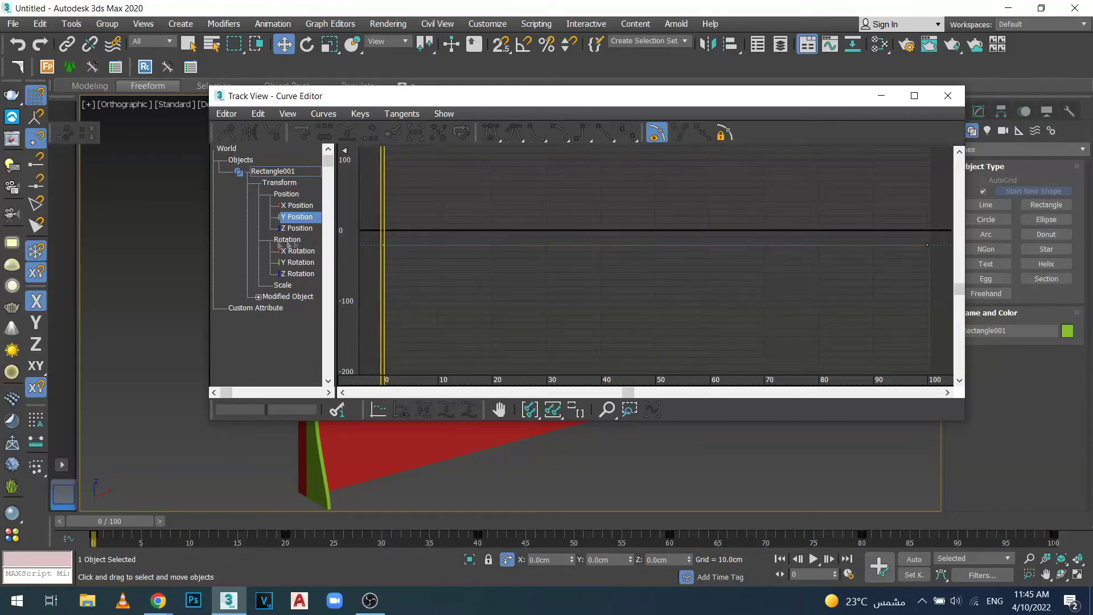
left_click(299, 229)
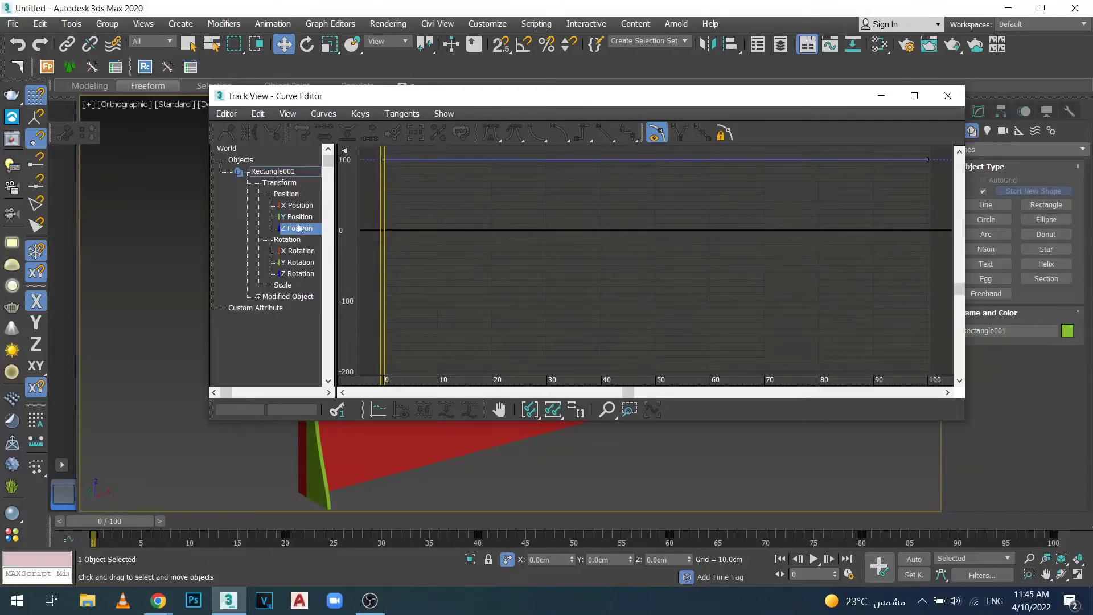
left_click(299, 206)
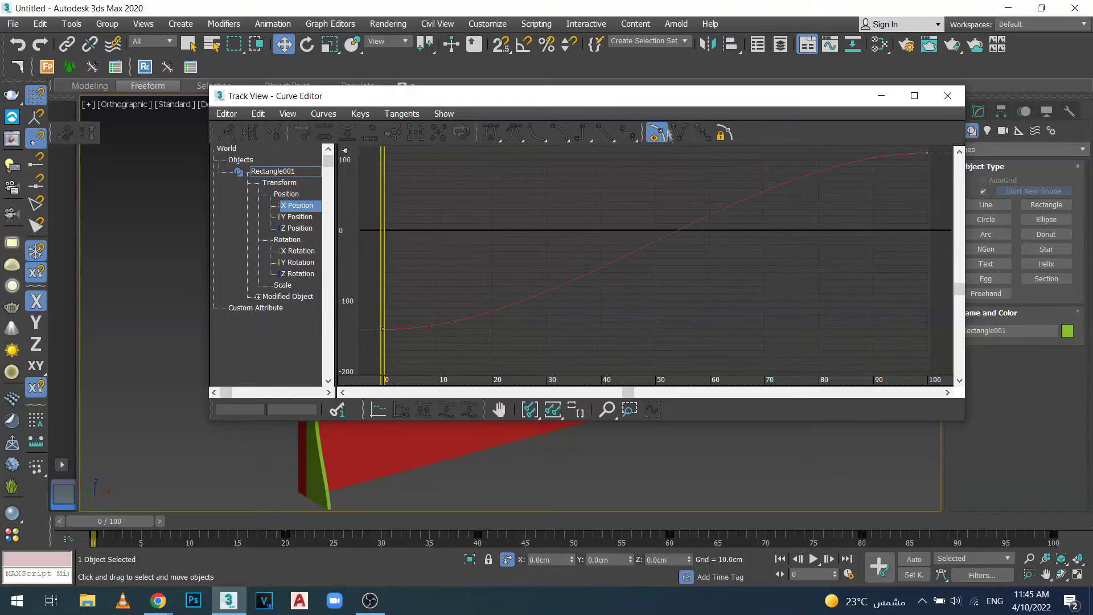
left_click_drag(578, 95, 930, 124)
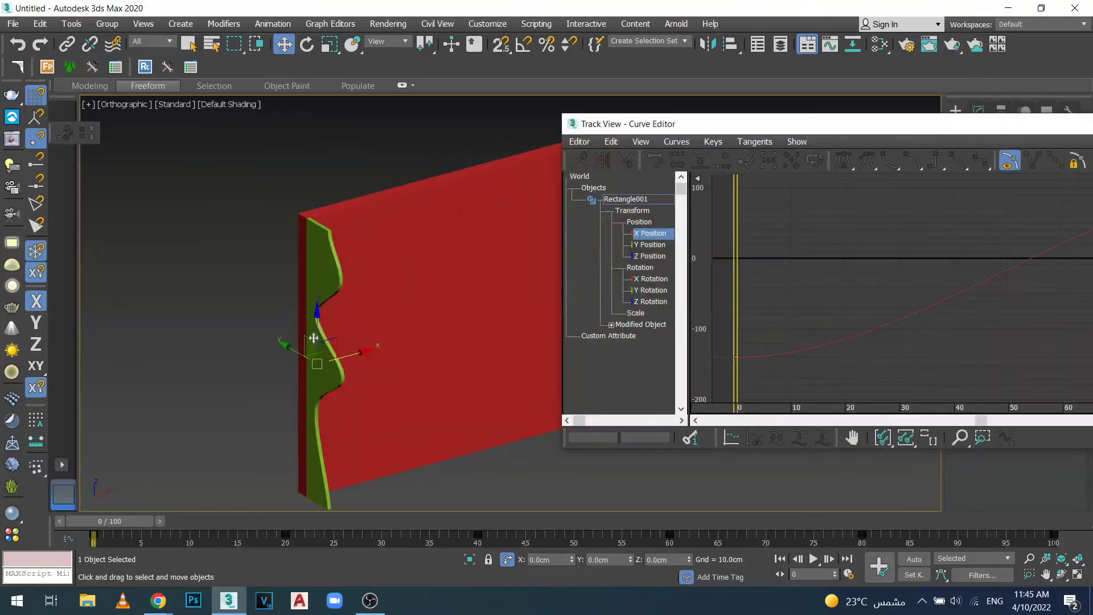
left_click_drag(881, 129, 508, 107)
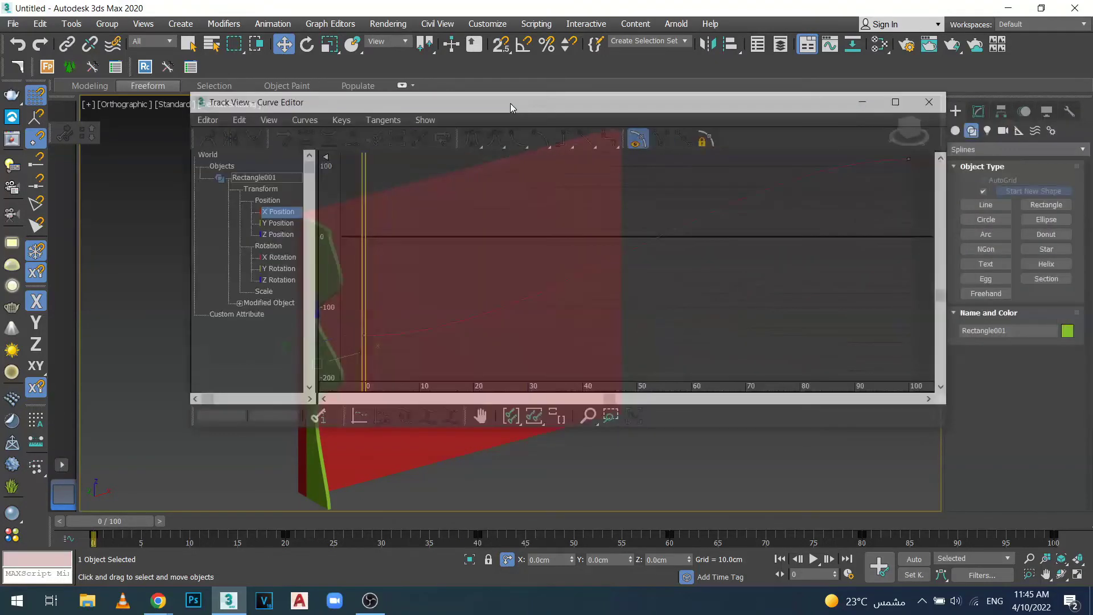
middle_click_drag(547, 269, 605, 301)
middle_click_drag(602, 280, 636, 261)
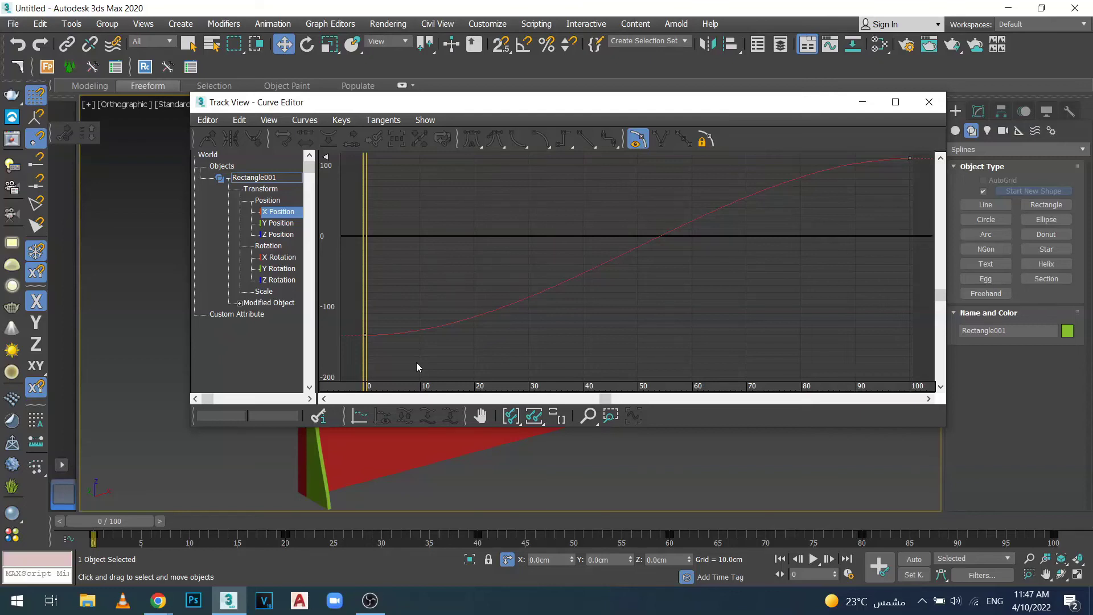
- Make the X Position keys at frames 0 and 100 use linear tangents
left_click_drag(399, 312, 353, 350)
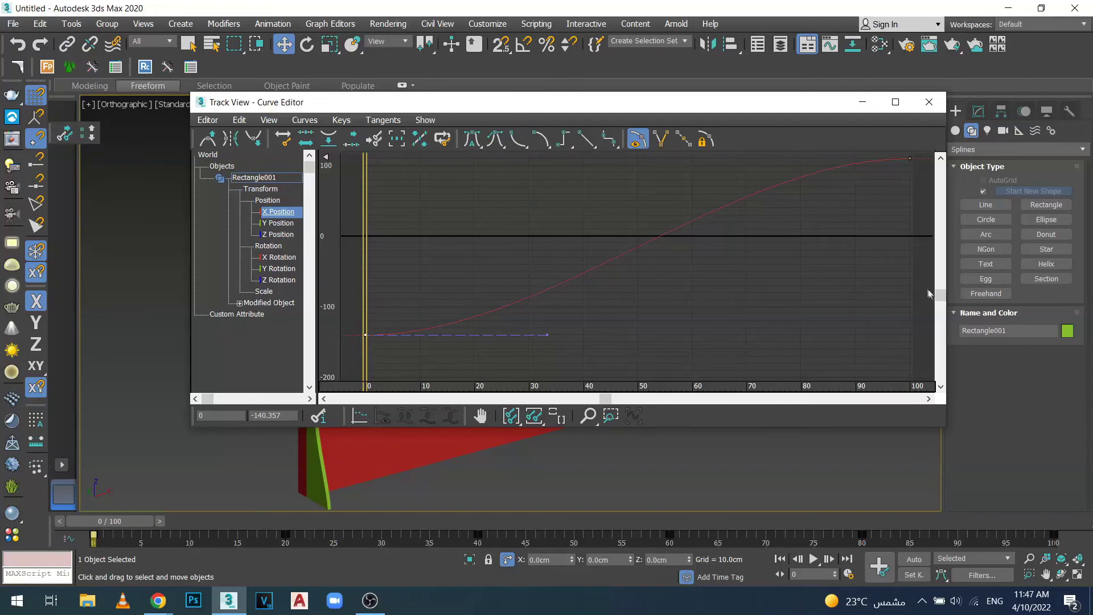
left_click_drag(939, 295, 936, 259)
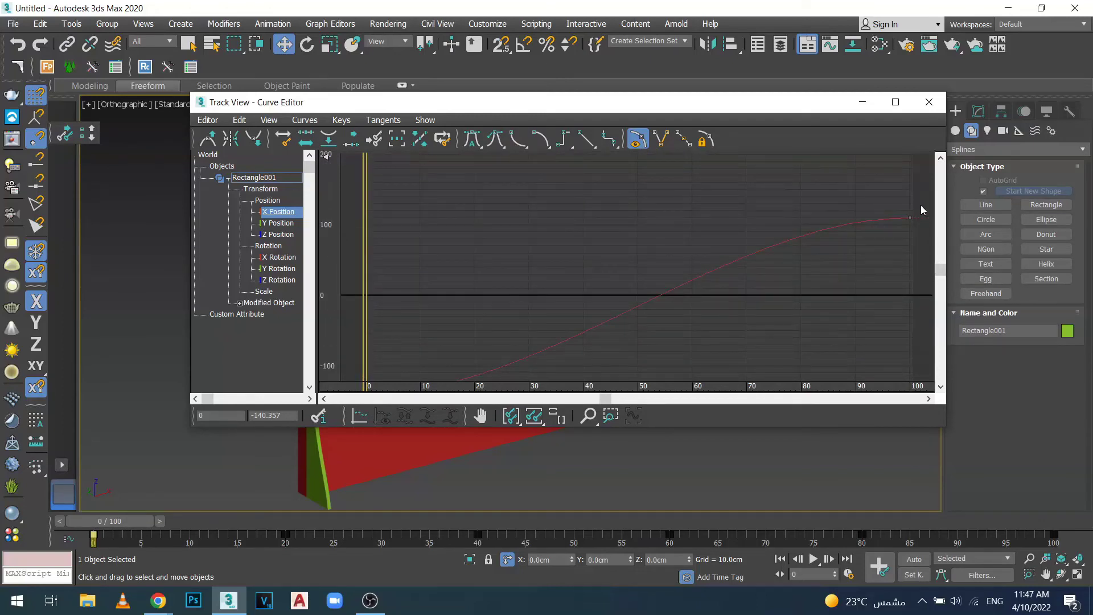
left_click_drag(921, 204, 896, 238)
left_click_drag(940, 272, 939, 278)
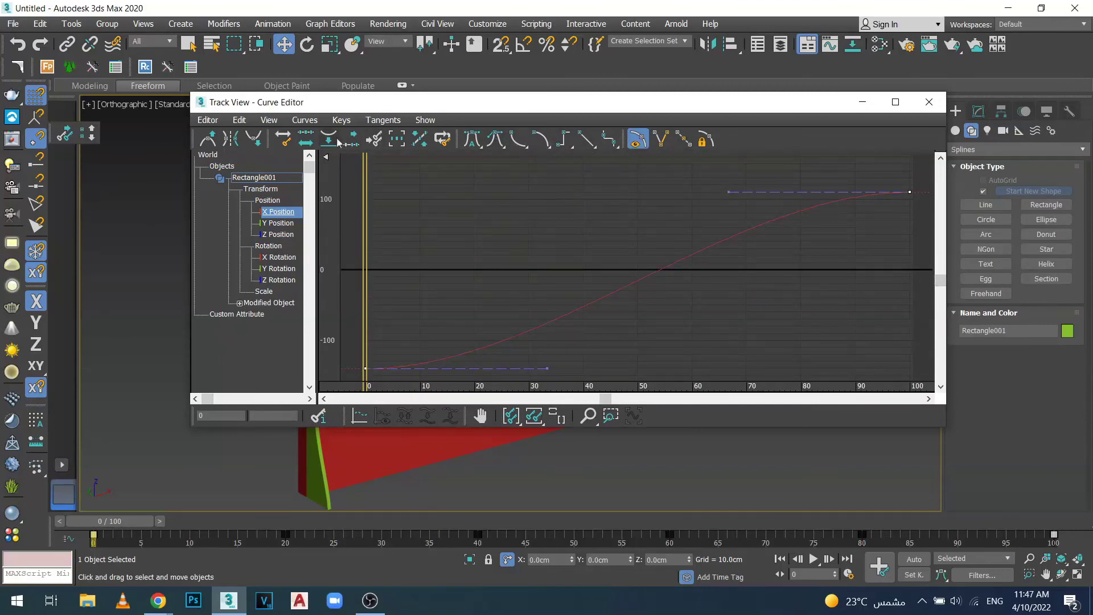
left_click(587, 140)
- Close the Curve Editor and snapshot 40 mesh copies over frames 0–100
left_click(929, 102)
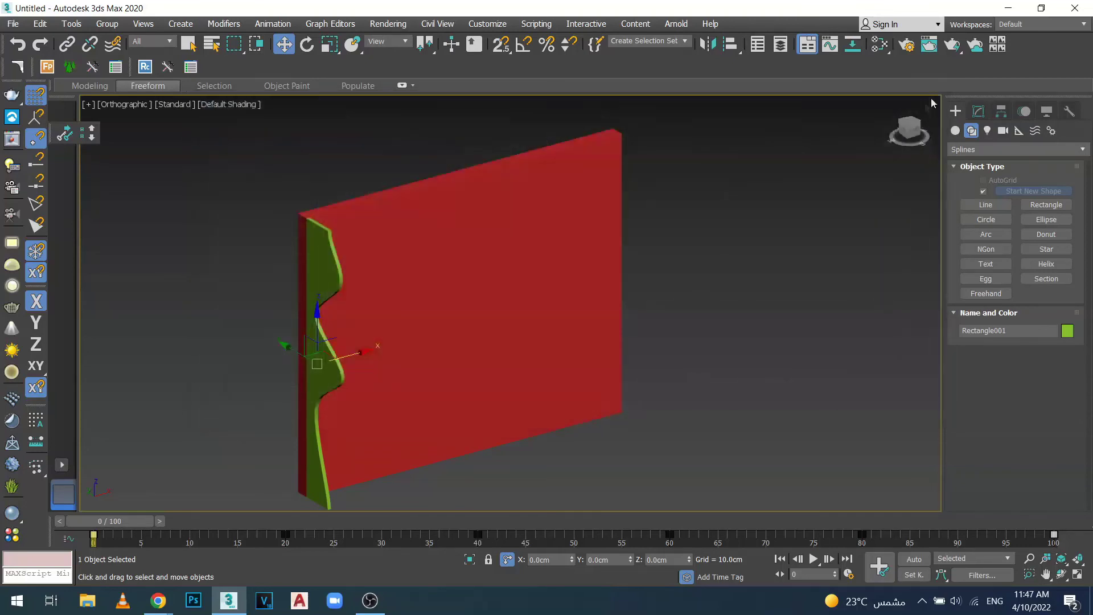
left_click(72, 24)
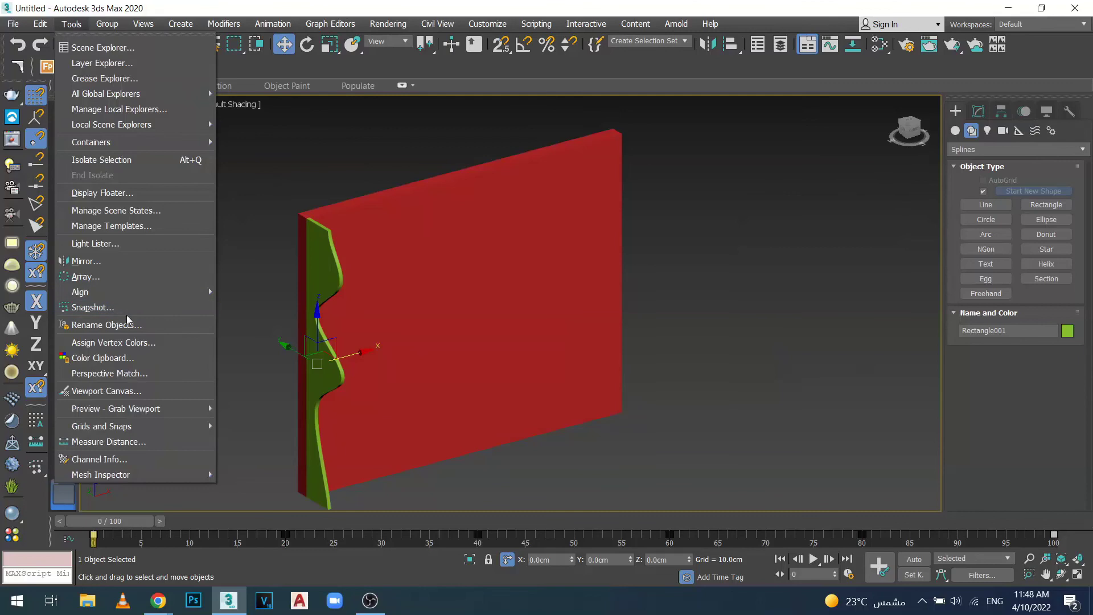
left_click(106, 308)
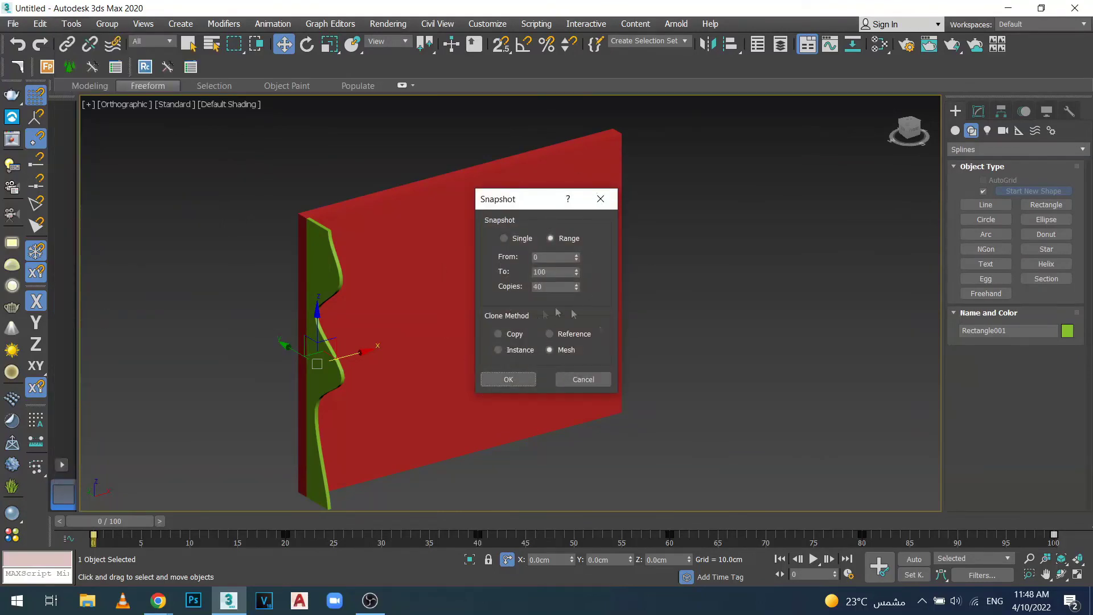
left_click(520, 378)
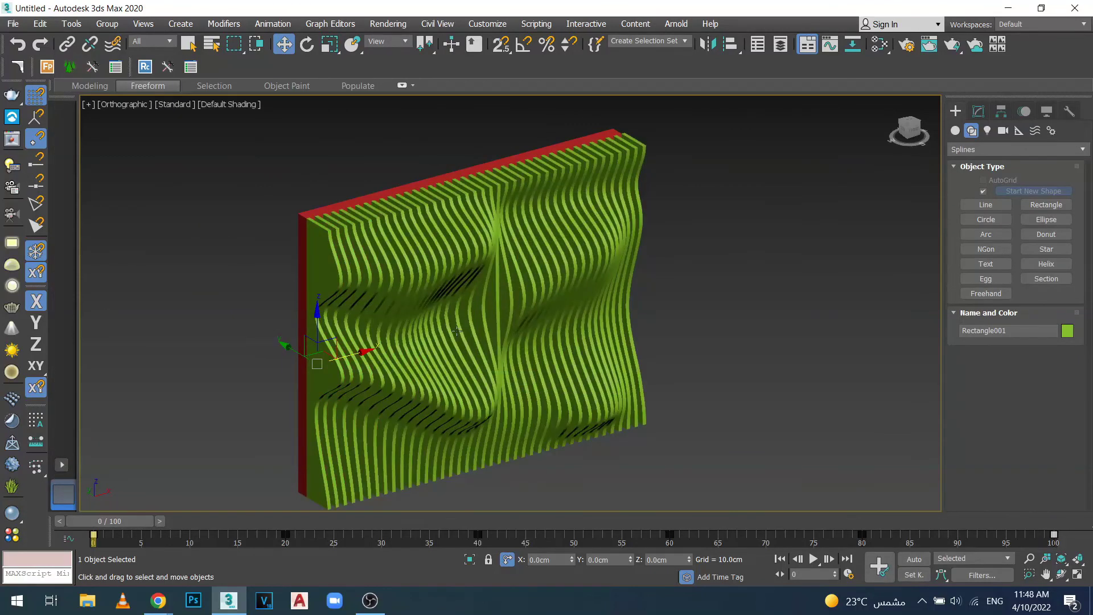
- Check the slatted wall from the Top view, then orbit to a three-quarter view
key("t")
scroll(473, 331, "up", 5)
scroll(458, 336, "down", 3)
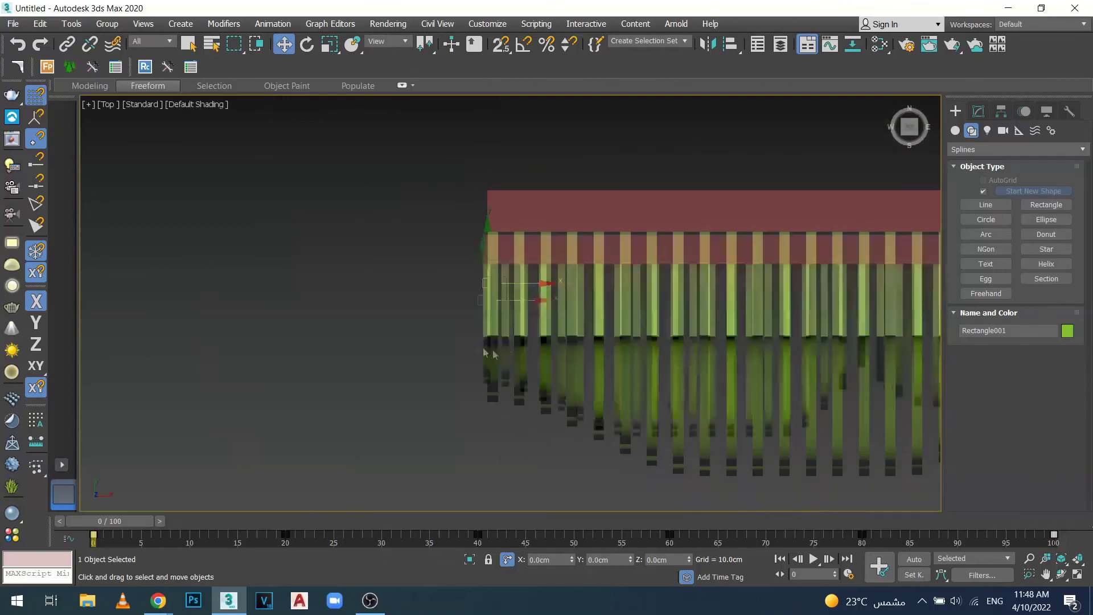
scroll(484, 353, "down", 3)
middle_click_drag(839, 285, 804, 285)
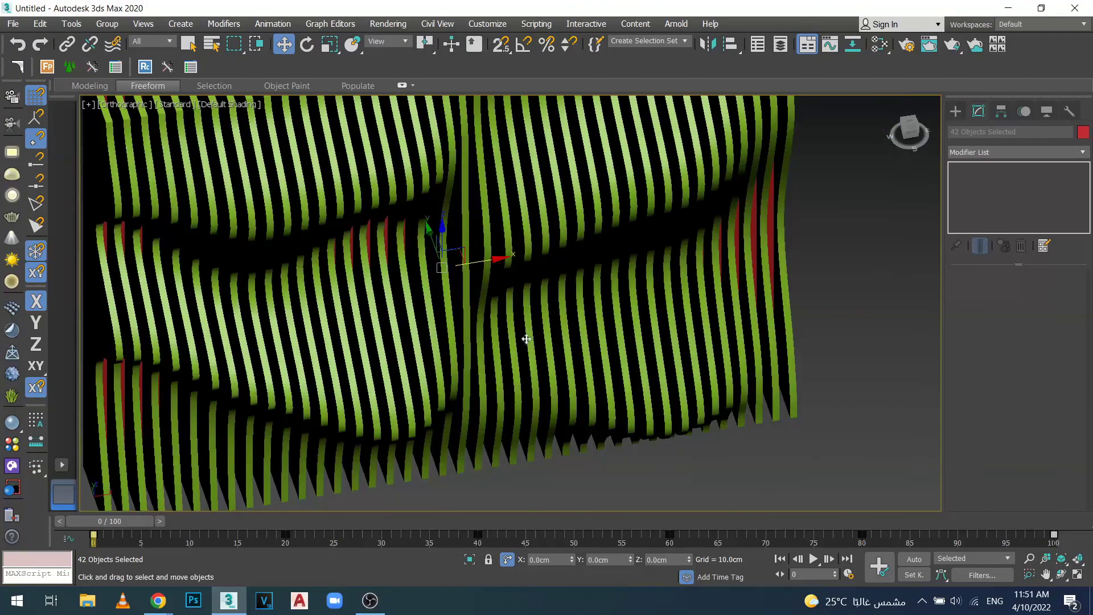
middle_click_drag(526, 339, 524, 313, "alt")
scroll(524, 312, "down", 5)
mouse_move(573, 343)
middle_mouse_down("alt")
mouse_move(612, 324)
mouse_move(623, 233)
middle_mouse_up("alt")
scroll(623, 234, "up", 2)
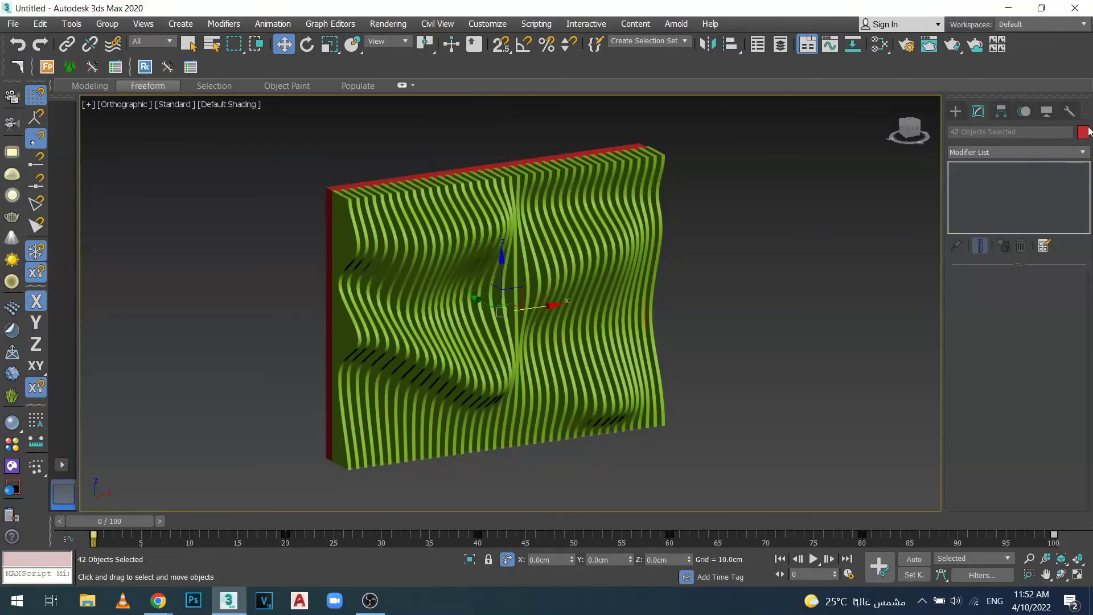
- Change the object colour of all selected wall pieces to an orange basic colour
left_click(1083, 132)
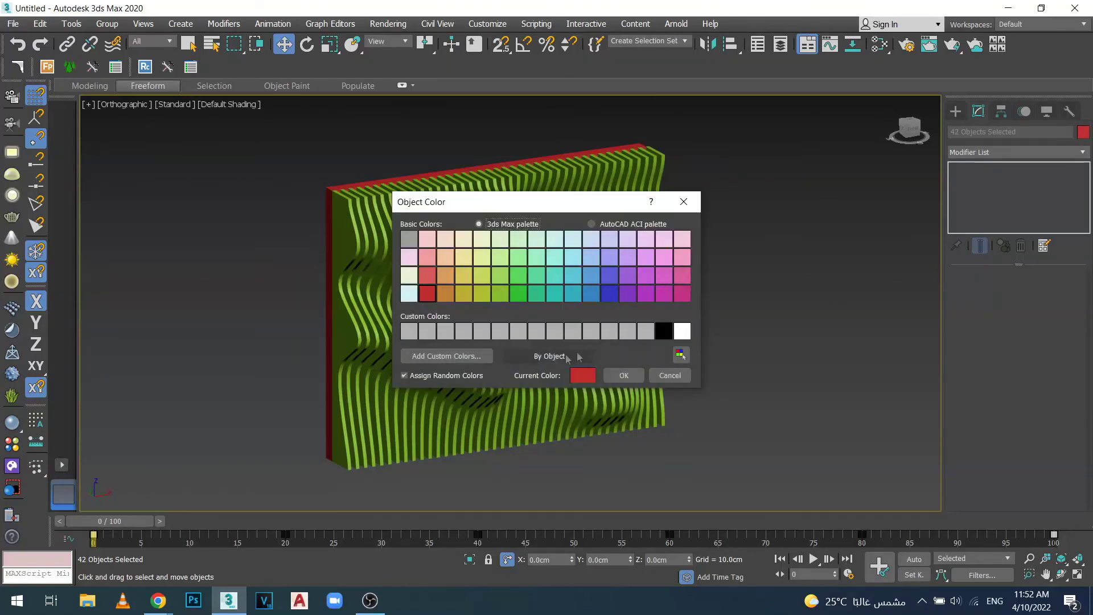
left_click(445, 293)
left_click(624, 375)
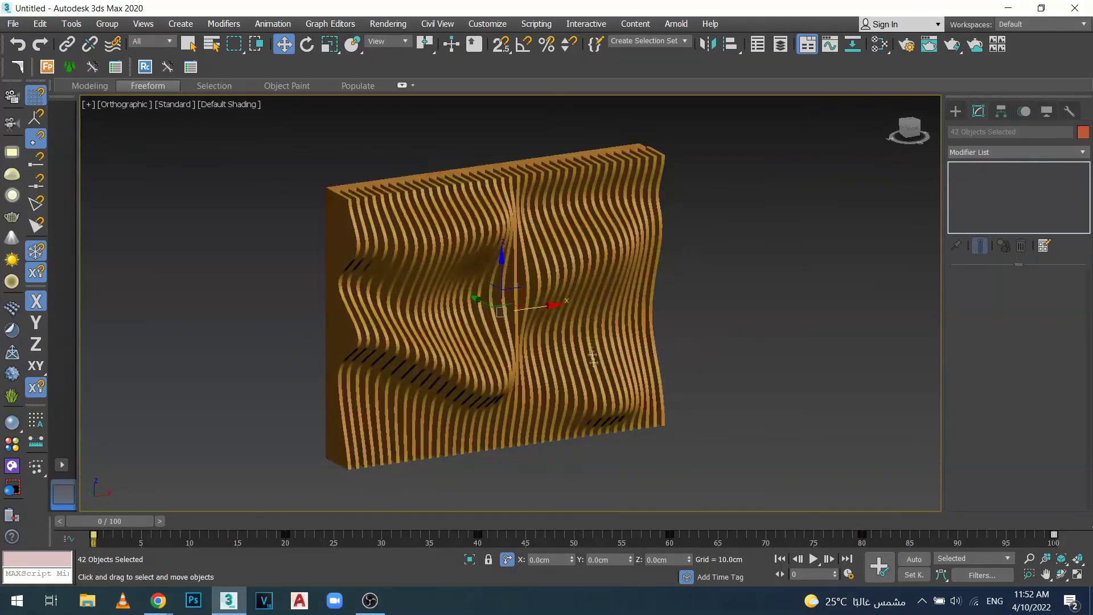
- Deselect everything and frame the orange wall in a near front-facing view
left_click(761, 294)
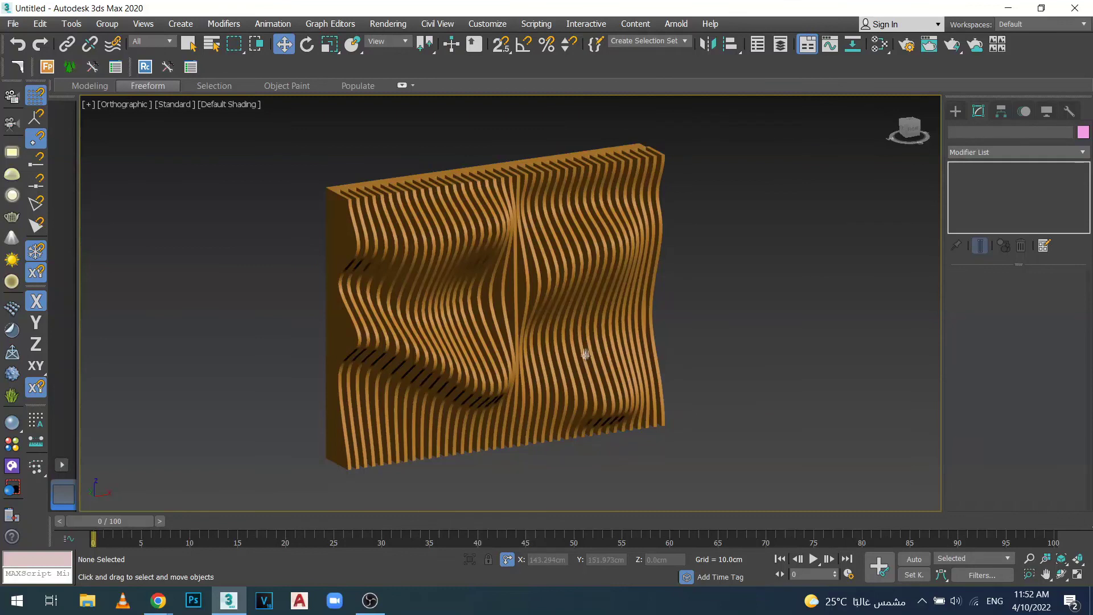
middle_click_drag(585, 354, 577, 410)
scroll(536, 339, "down", 3)
mouse_move(508, 367)
middle_mouse_down("alt")
mouse_move(474, 320)
mouse_move(506, 347)
mouse_move(489, 343)
mouse_move(508, 309)
middle_mouse_up("alt")
scroll(487, 343, "up", 4)
scroll(533, 325, "up", 3)
scroll(533, 324, "down", 3)
scroll(532, 324, "up", 5)
scroll(532, 325, "down", 3)
scroll(407, 332, "down", 2)
scroll(443, 349, "up", 3)
scroll(443, 349, "up", 2)
middle_click_drag(442, 349, 504, 329, "alt")
scroll(505, 329, "down", 2)
scroll(502, 326, "down", 1)
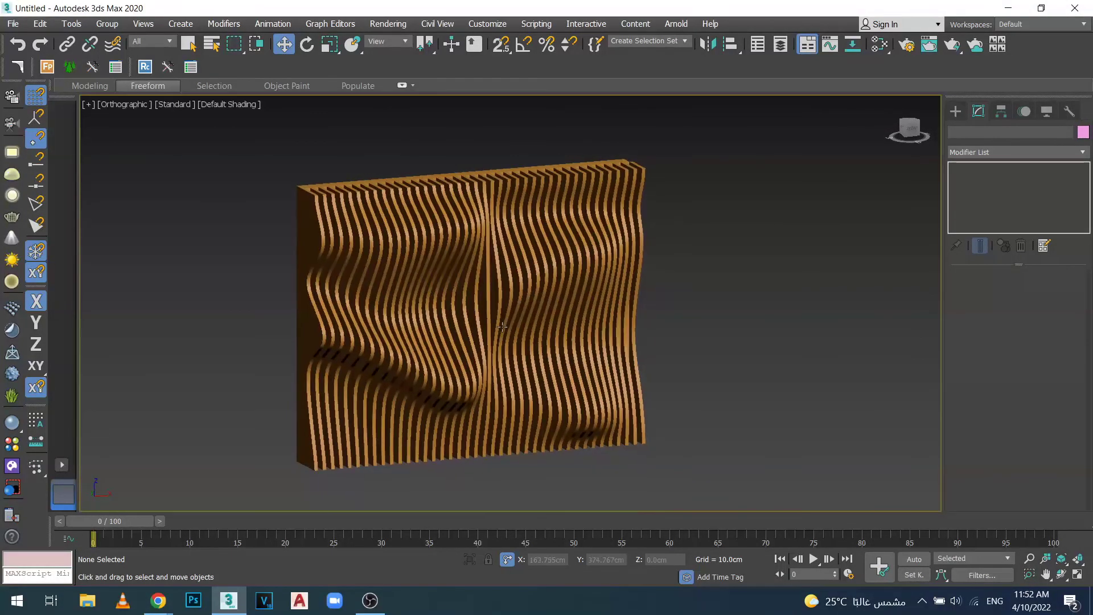